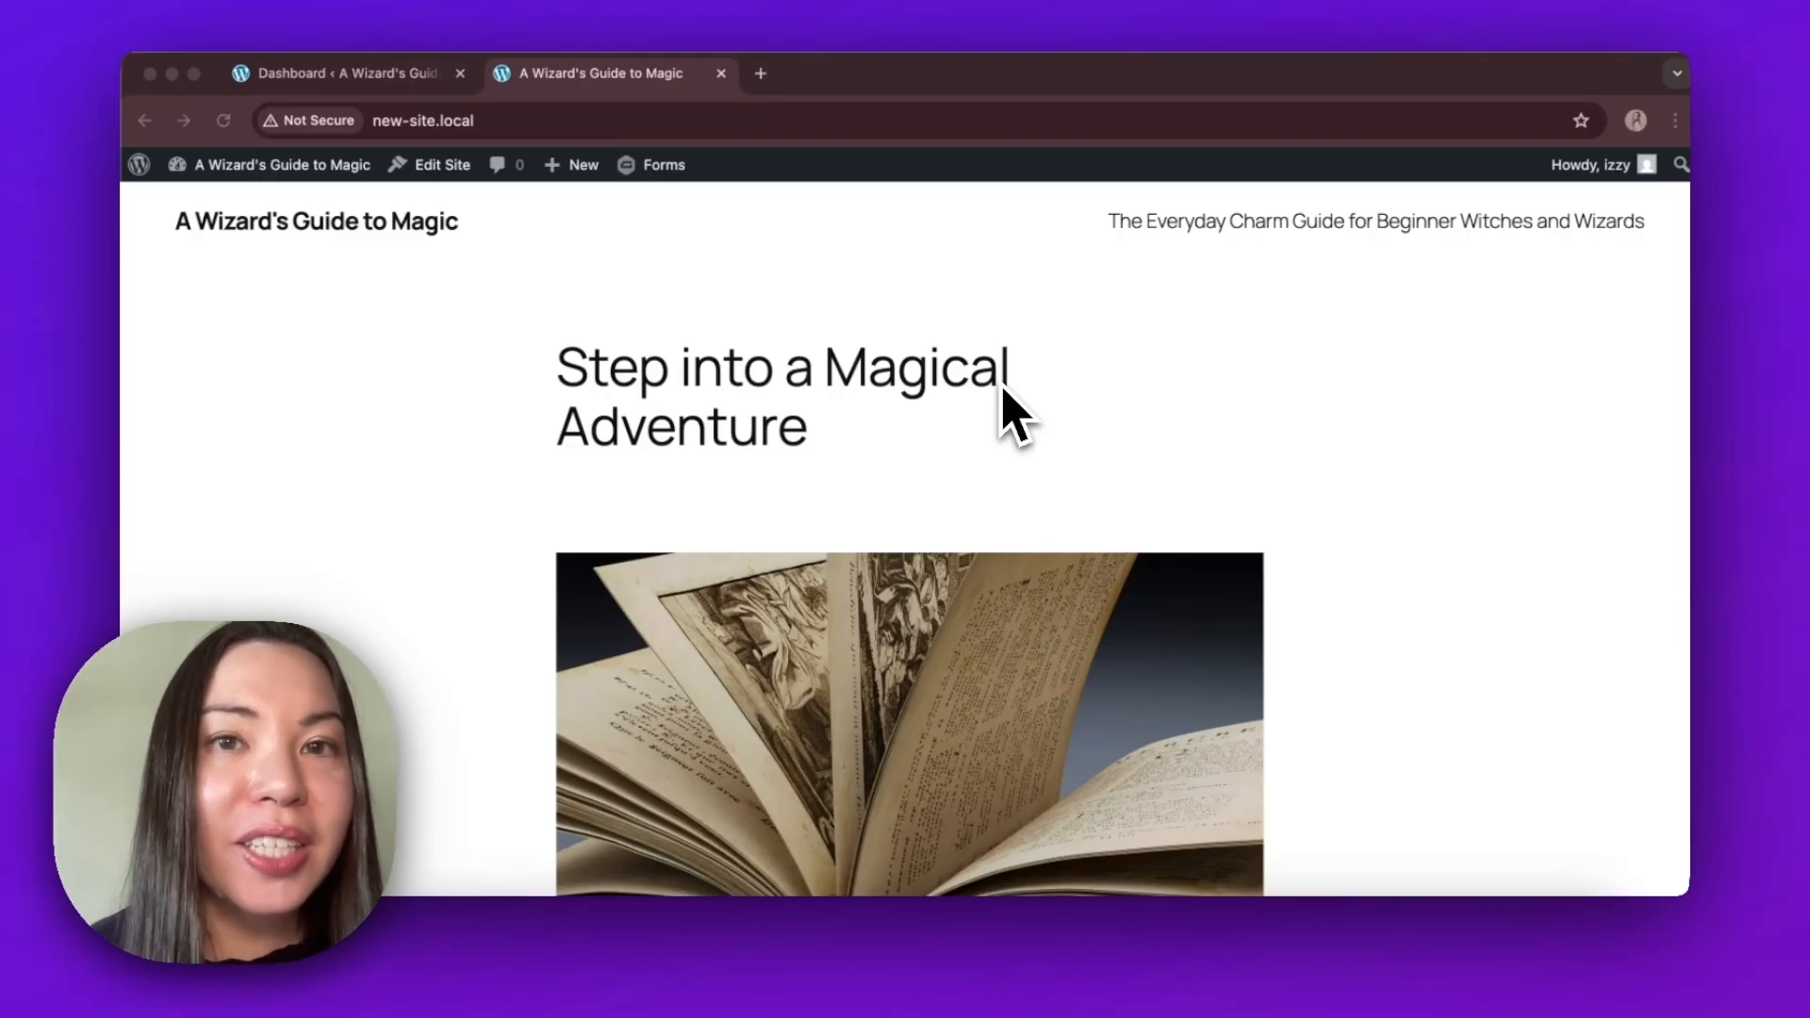
Search Spellbook for "ope" from the site dashboard, and install and activate the GC OpenAI plugin.
{"action": "left_click", "coordinate": [435, 79]}
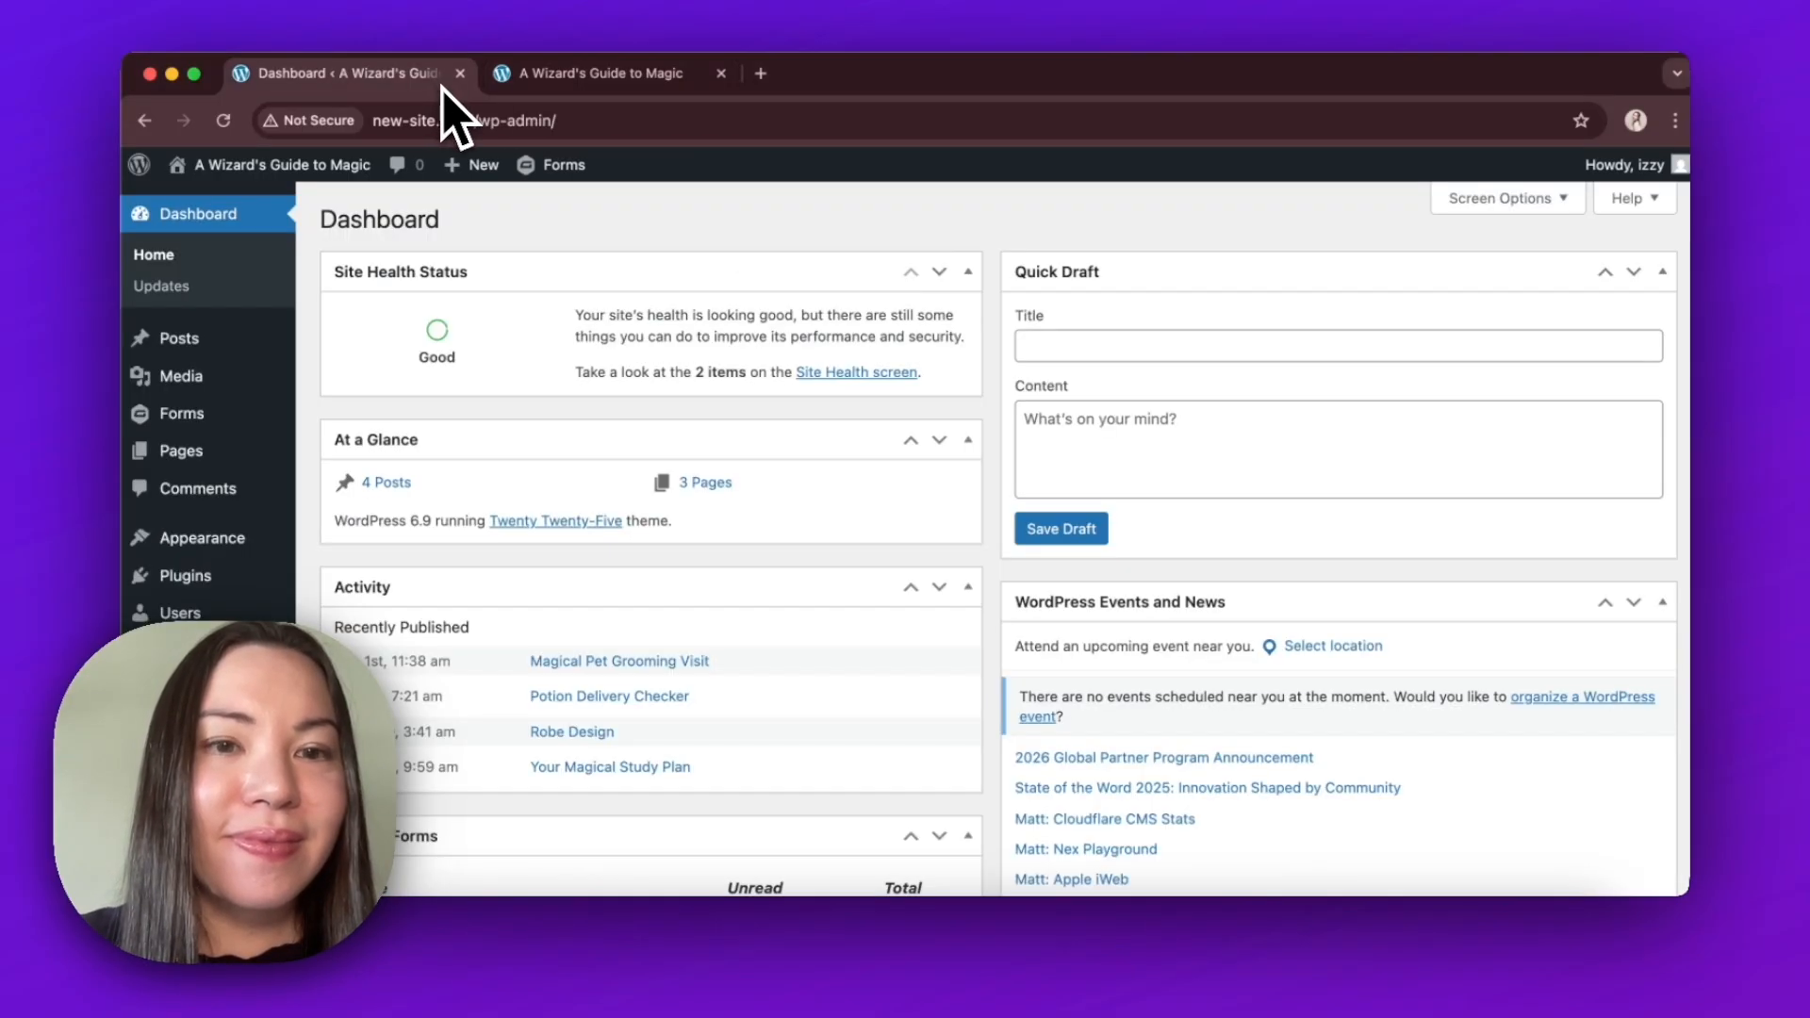
{"action": "mouse_move", "coordinate": [279, 393]}
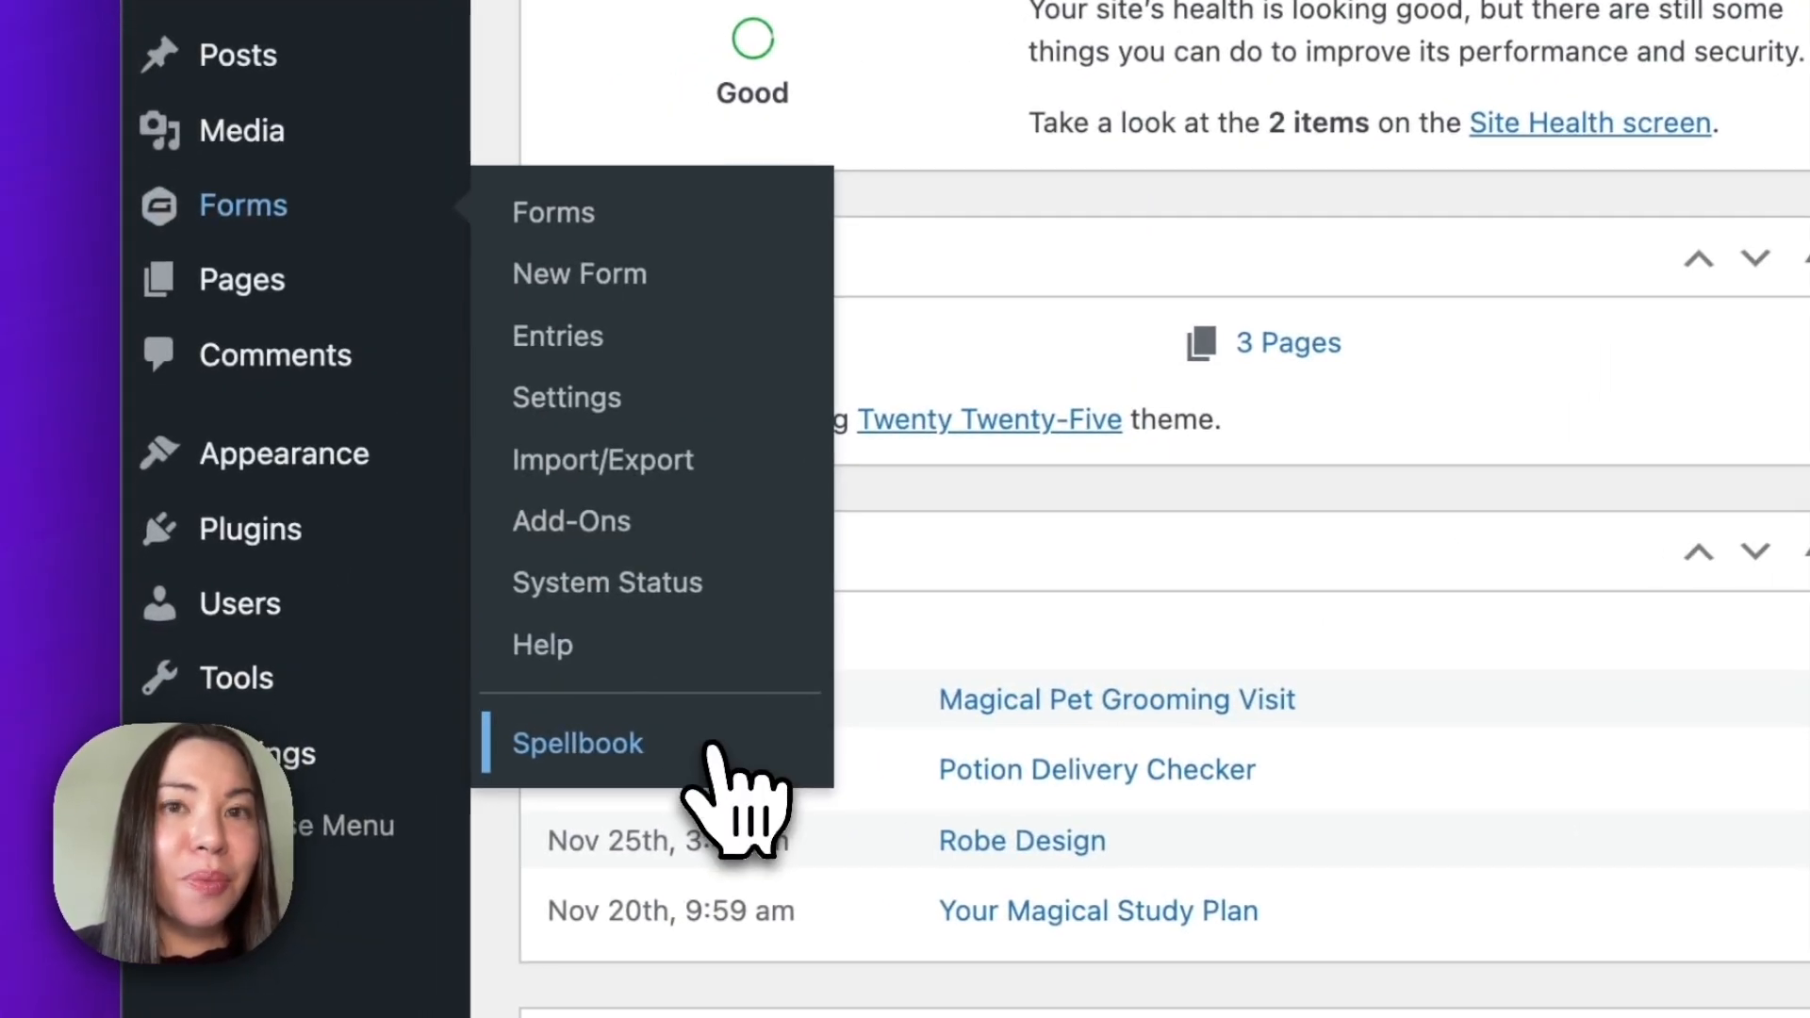
{"action": "left_click", "coordinate": [419, 681]}
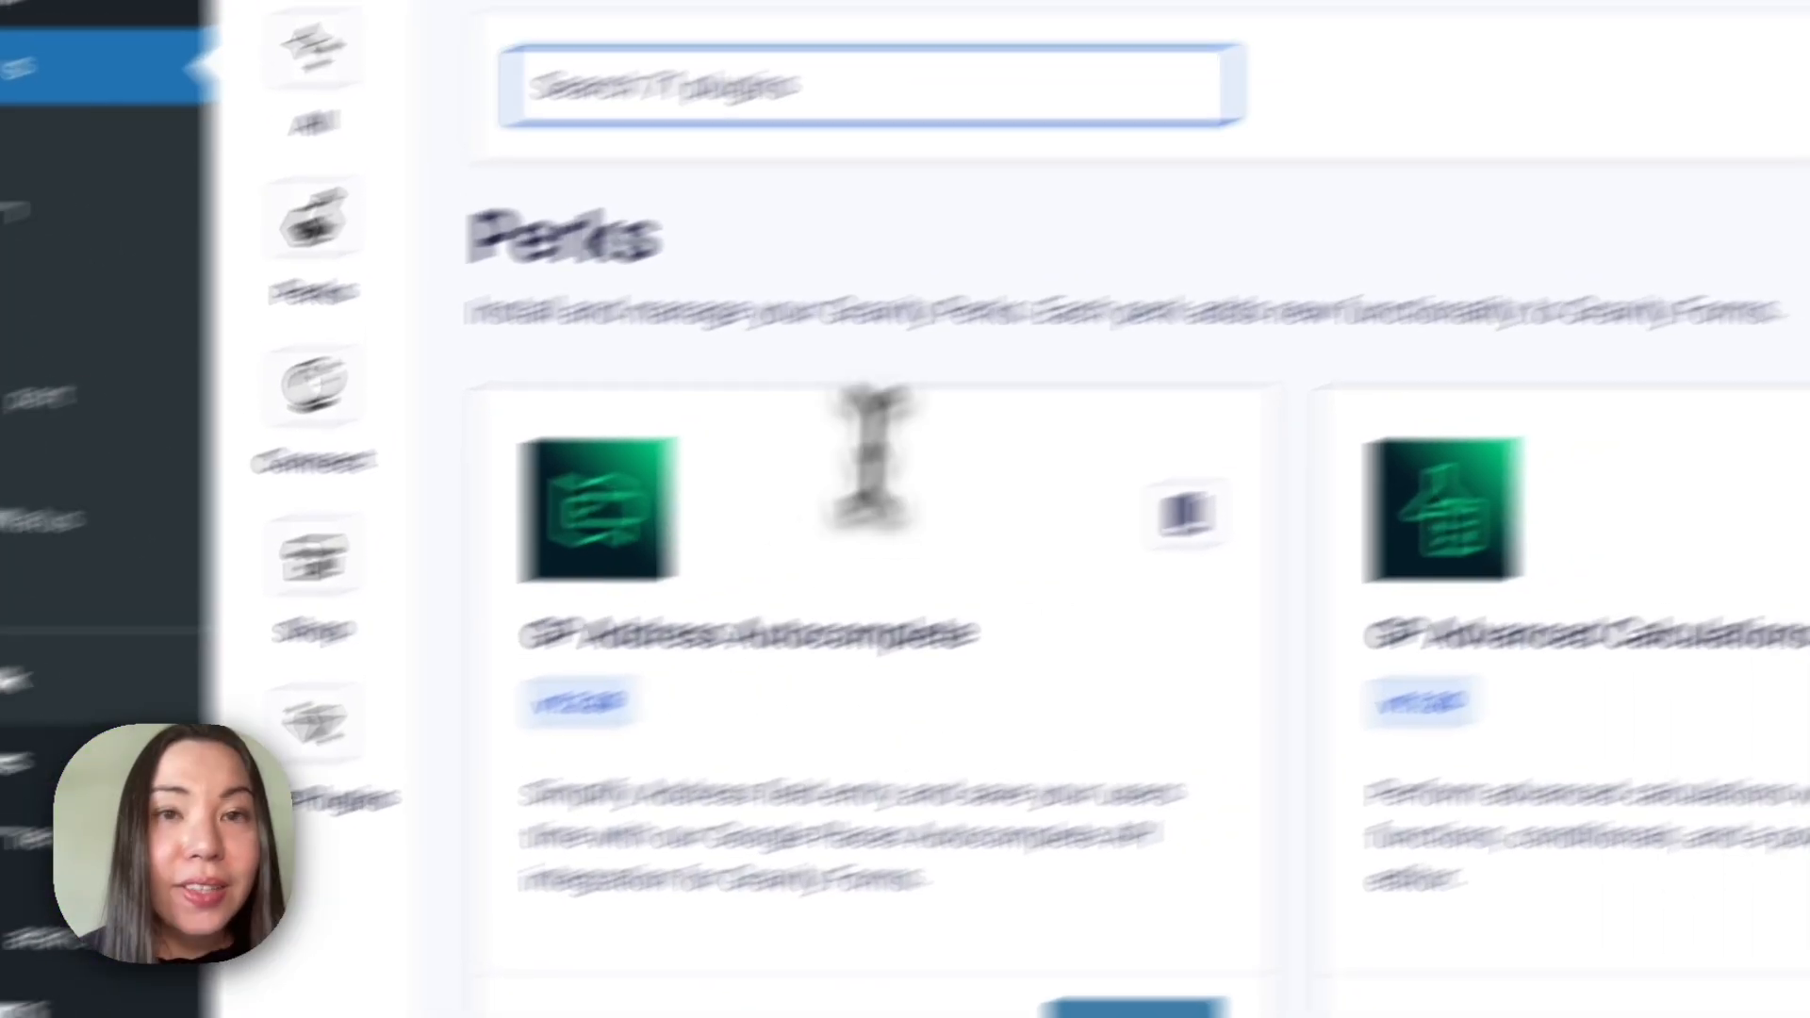
{"action": "type", "text": "ope"}
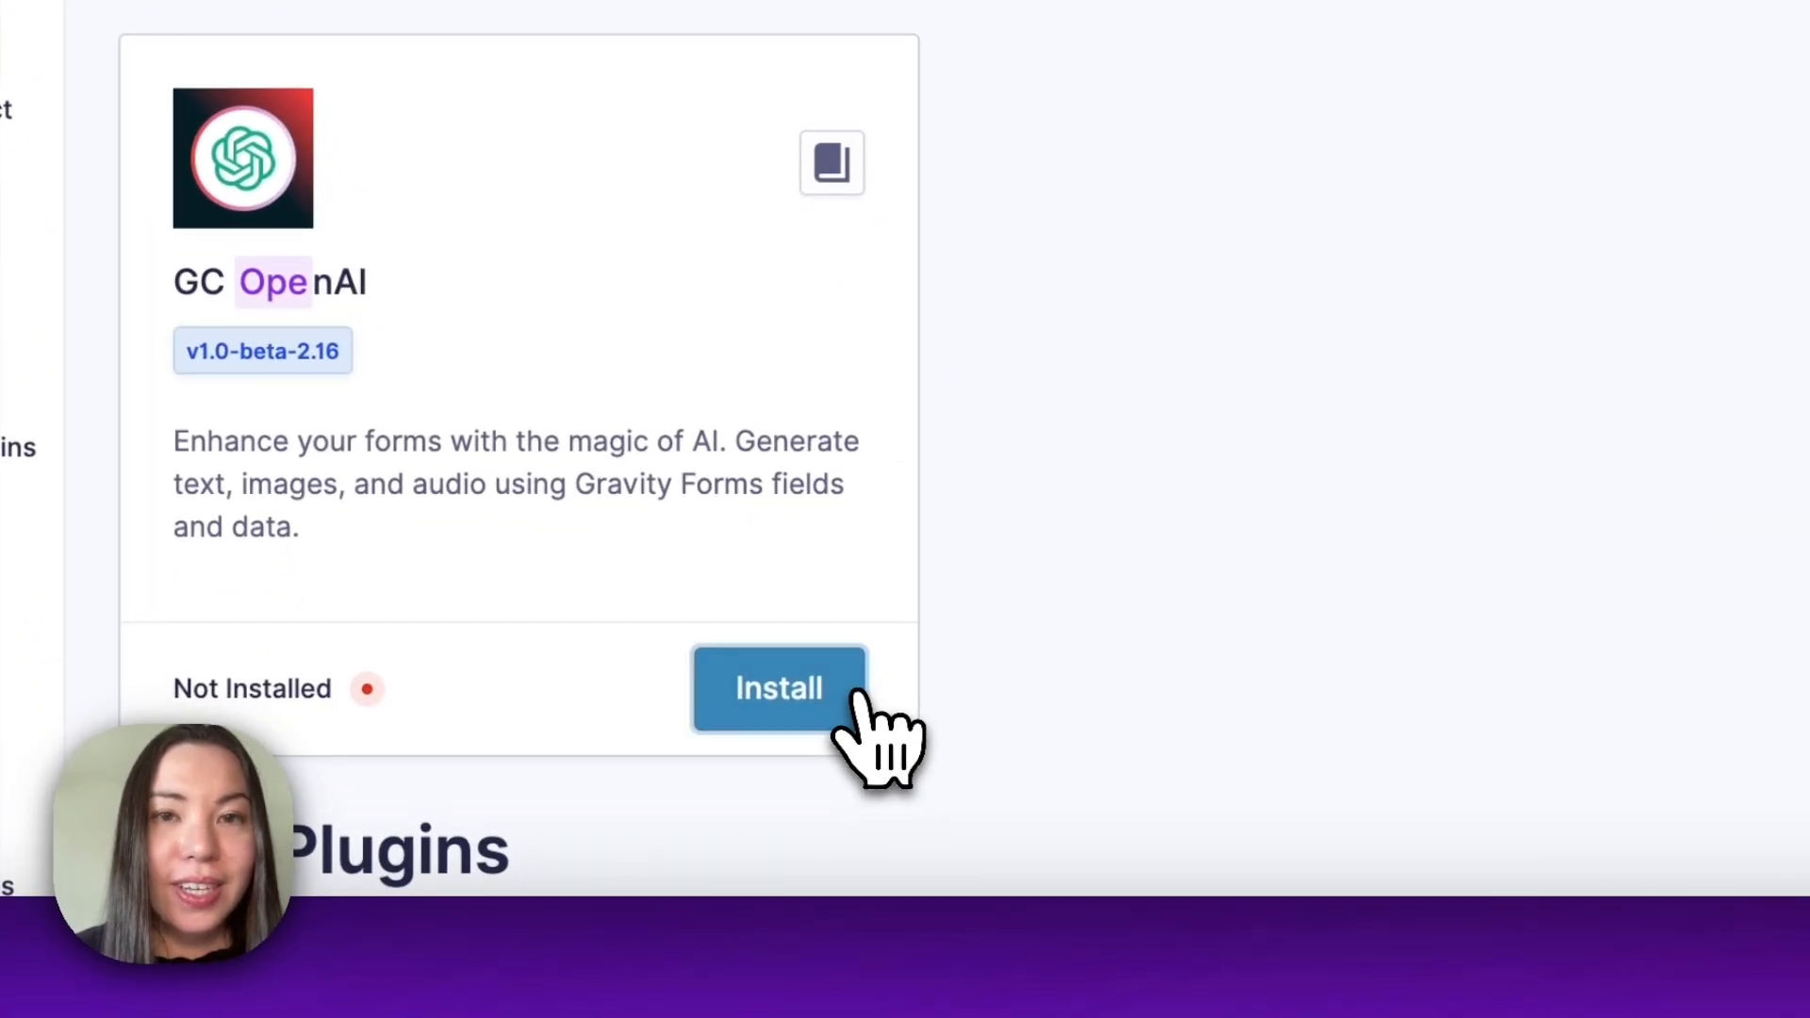
{"action": "left_click", "coordinate": [855, 698]}
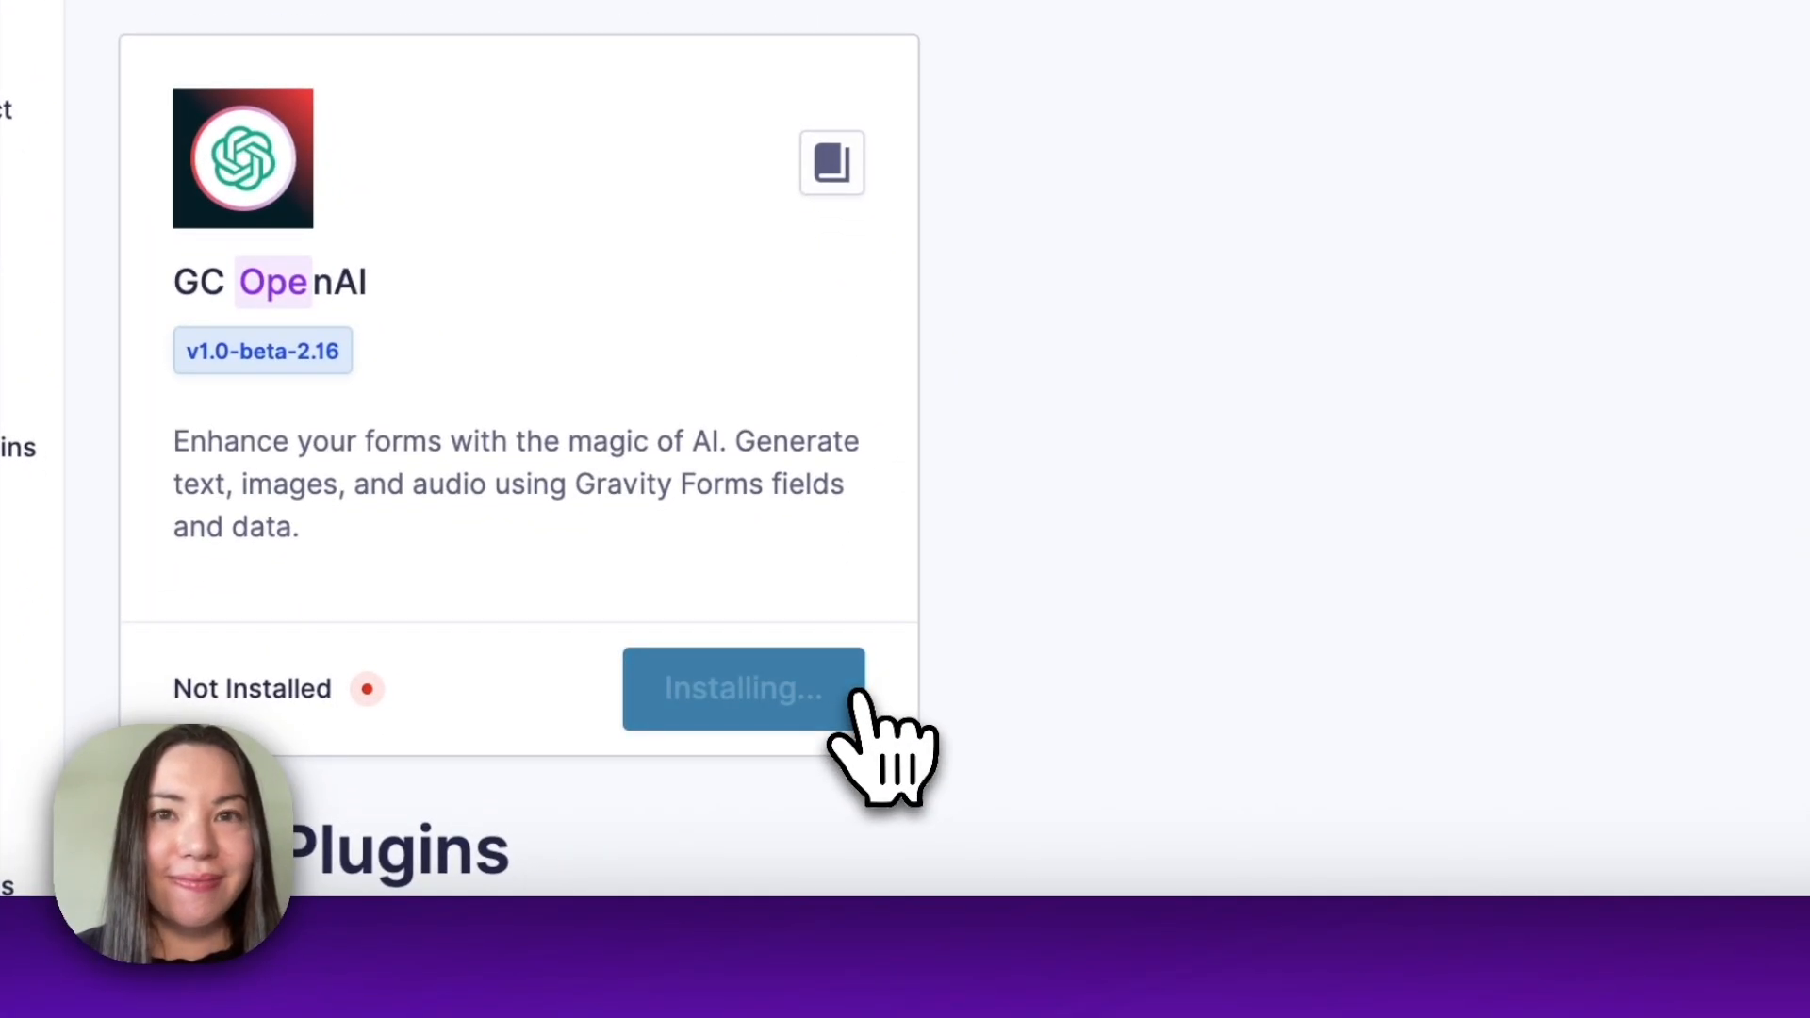
{"action": "left_click", "coordinate": [853, 693]}
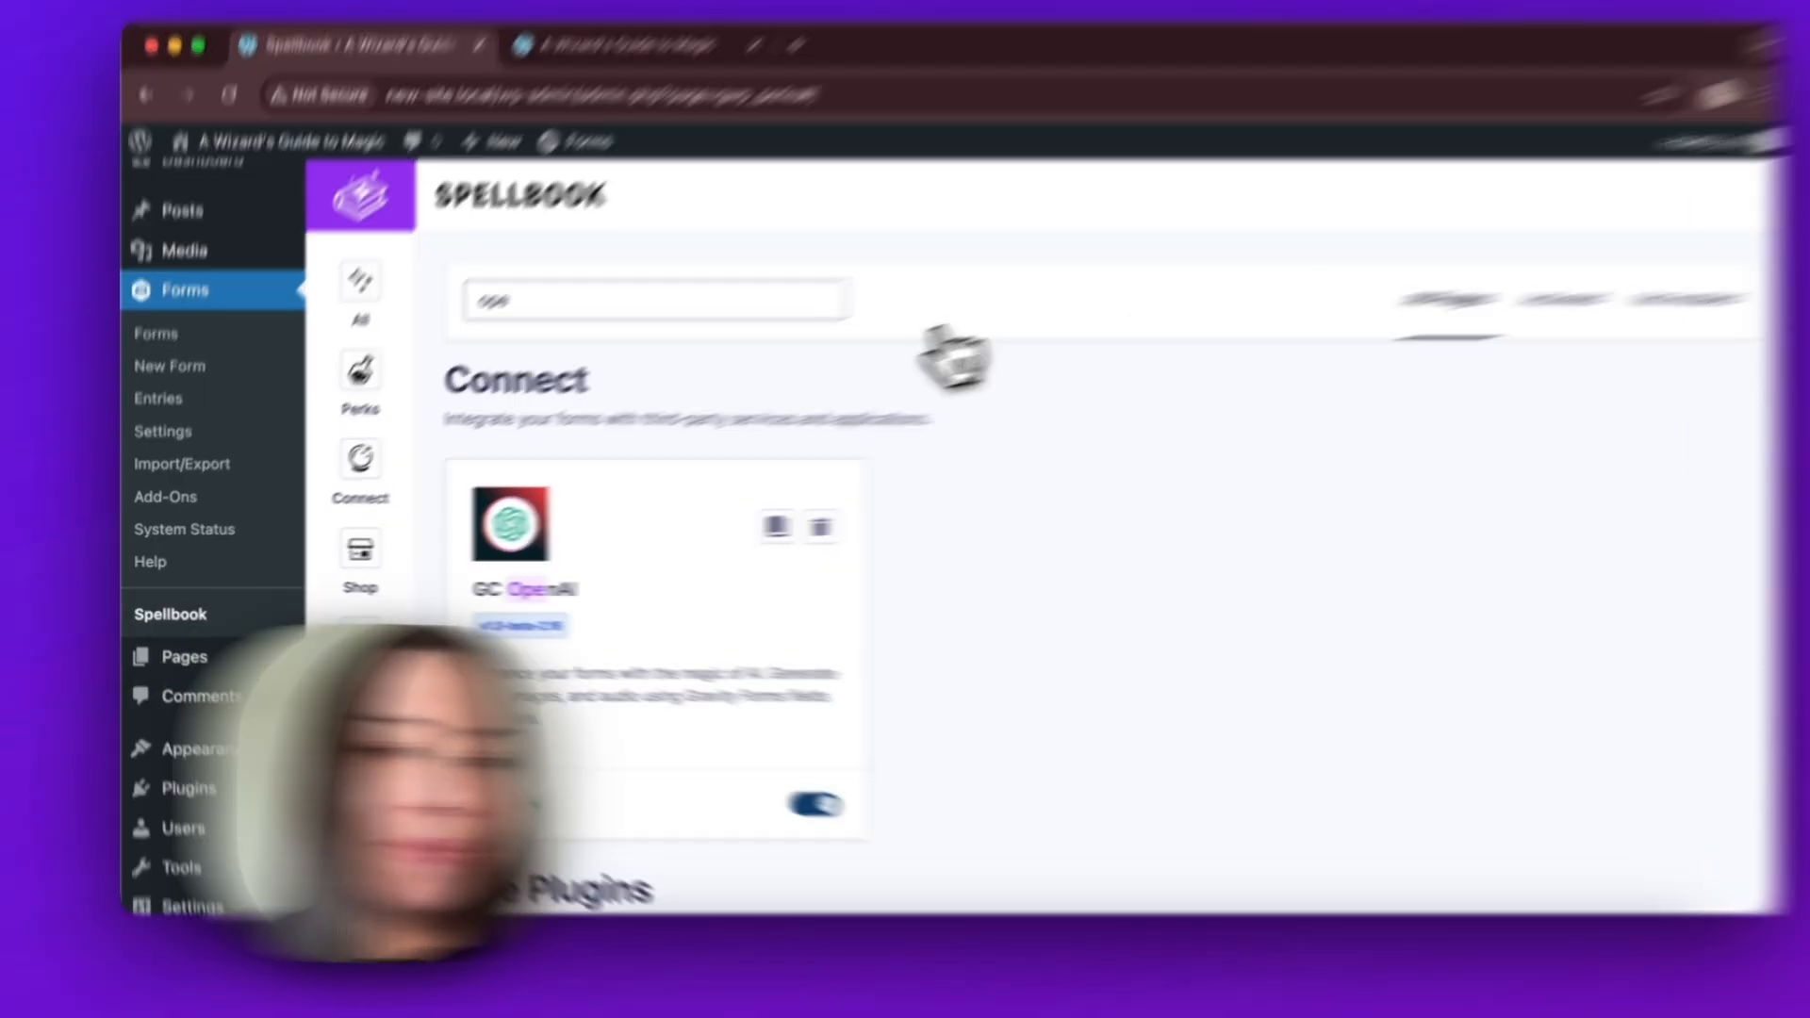
Open the settings of the GC OpenAI plugin from the list of installed plugins.
{"action": "mouse_move", "coordinate": [253, 784]}
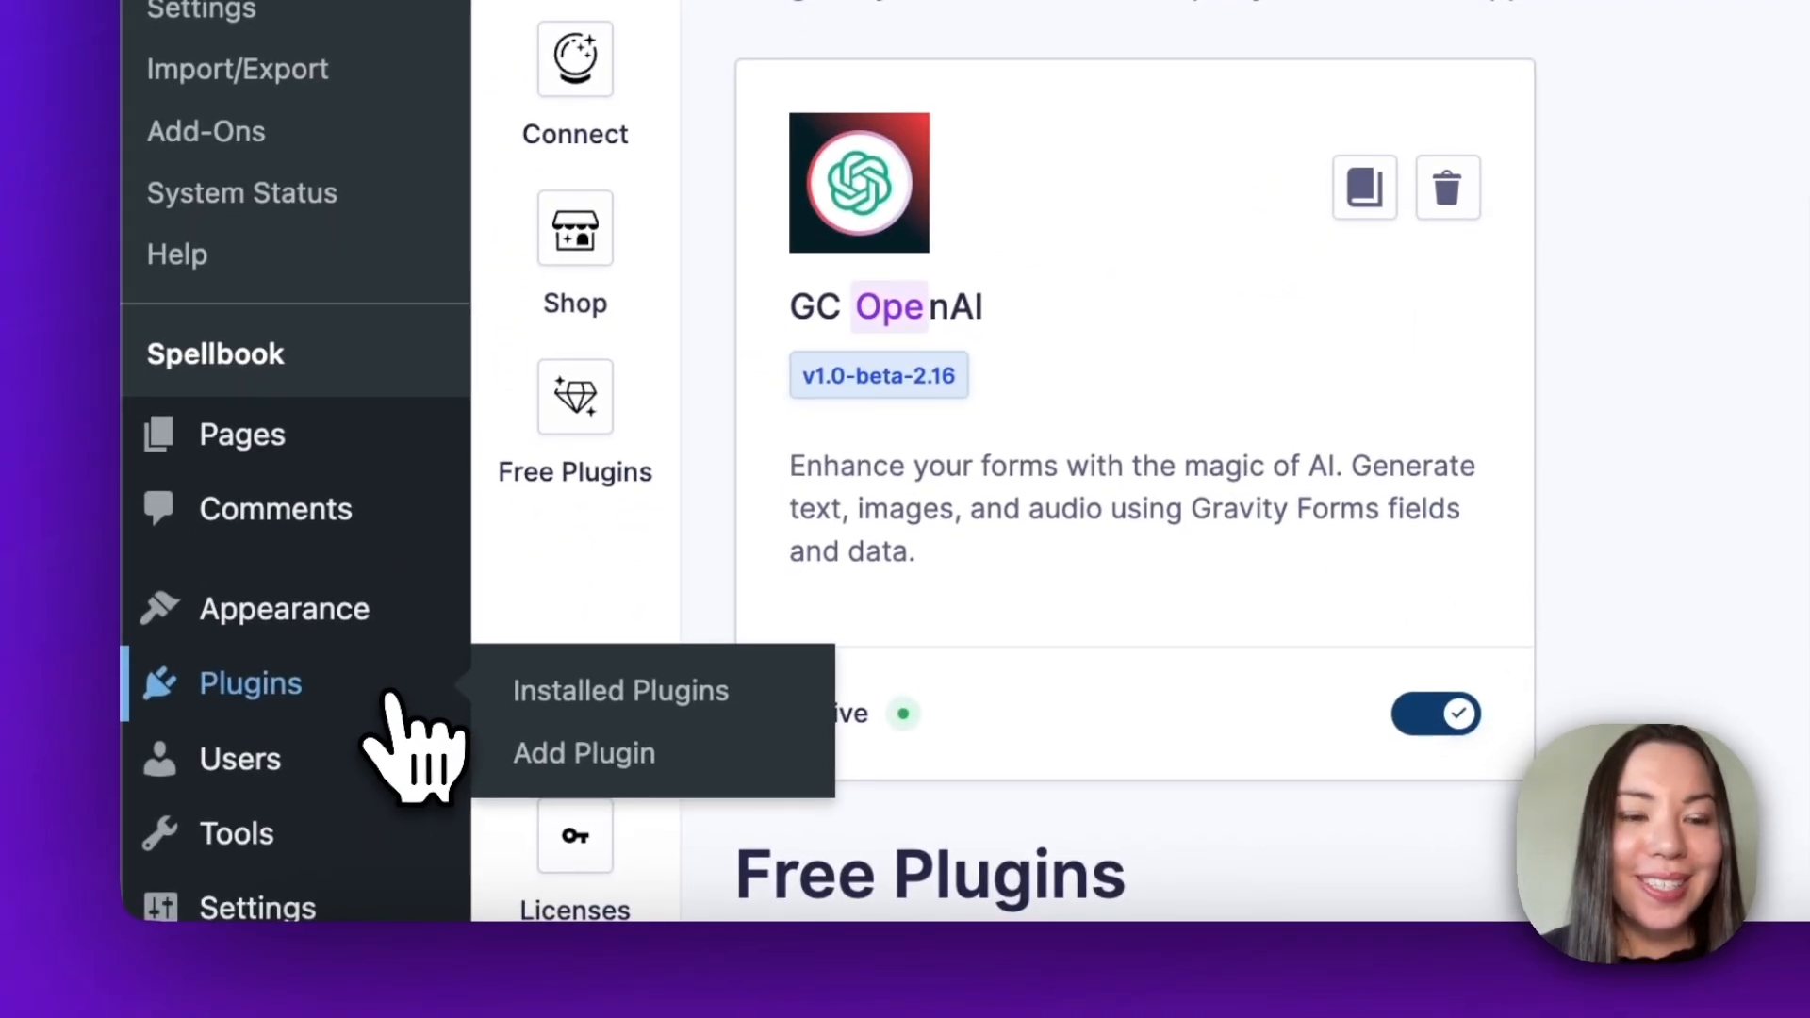
{"action": "left_click", "coordinate": [788, 702]}
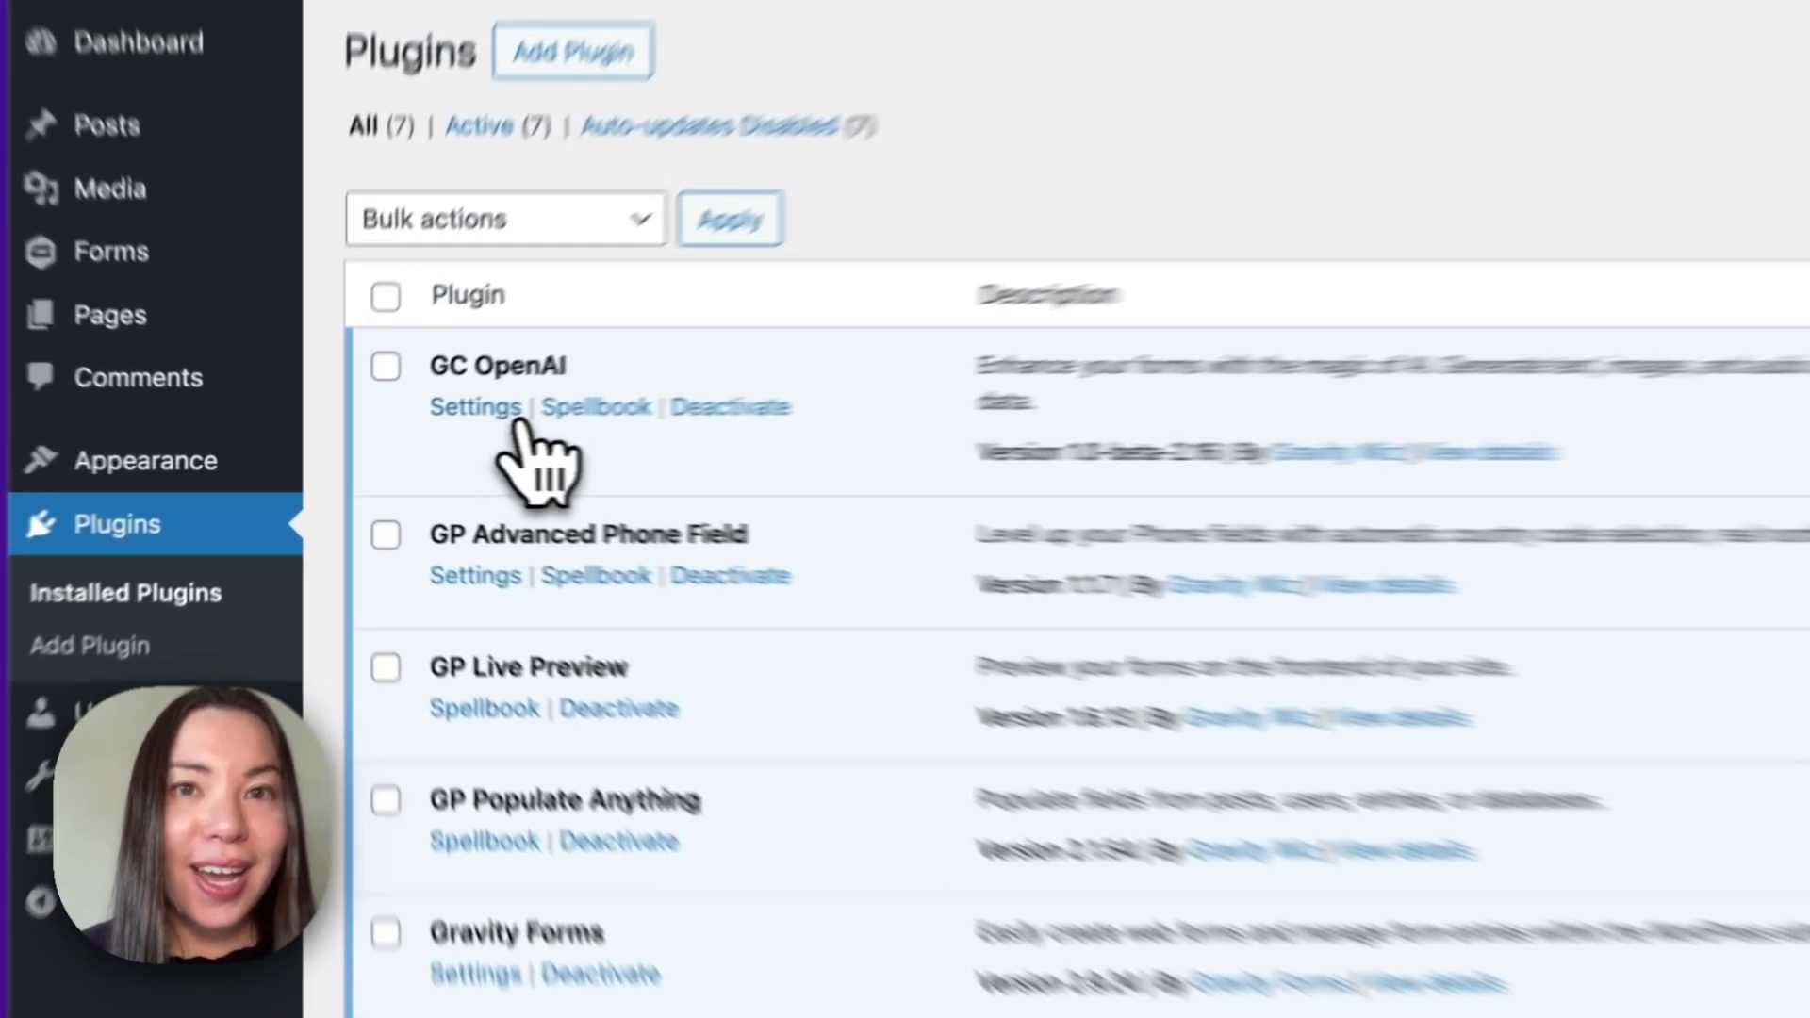
{"action": "left_click", "coordinate": [415, 432]}
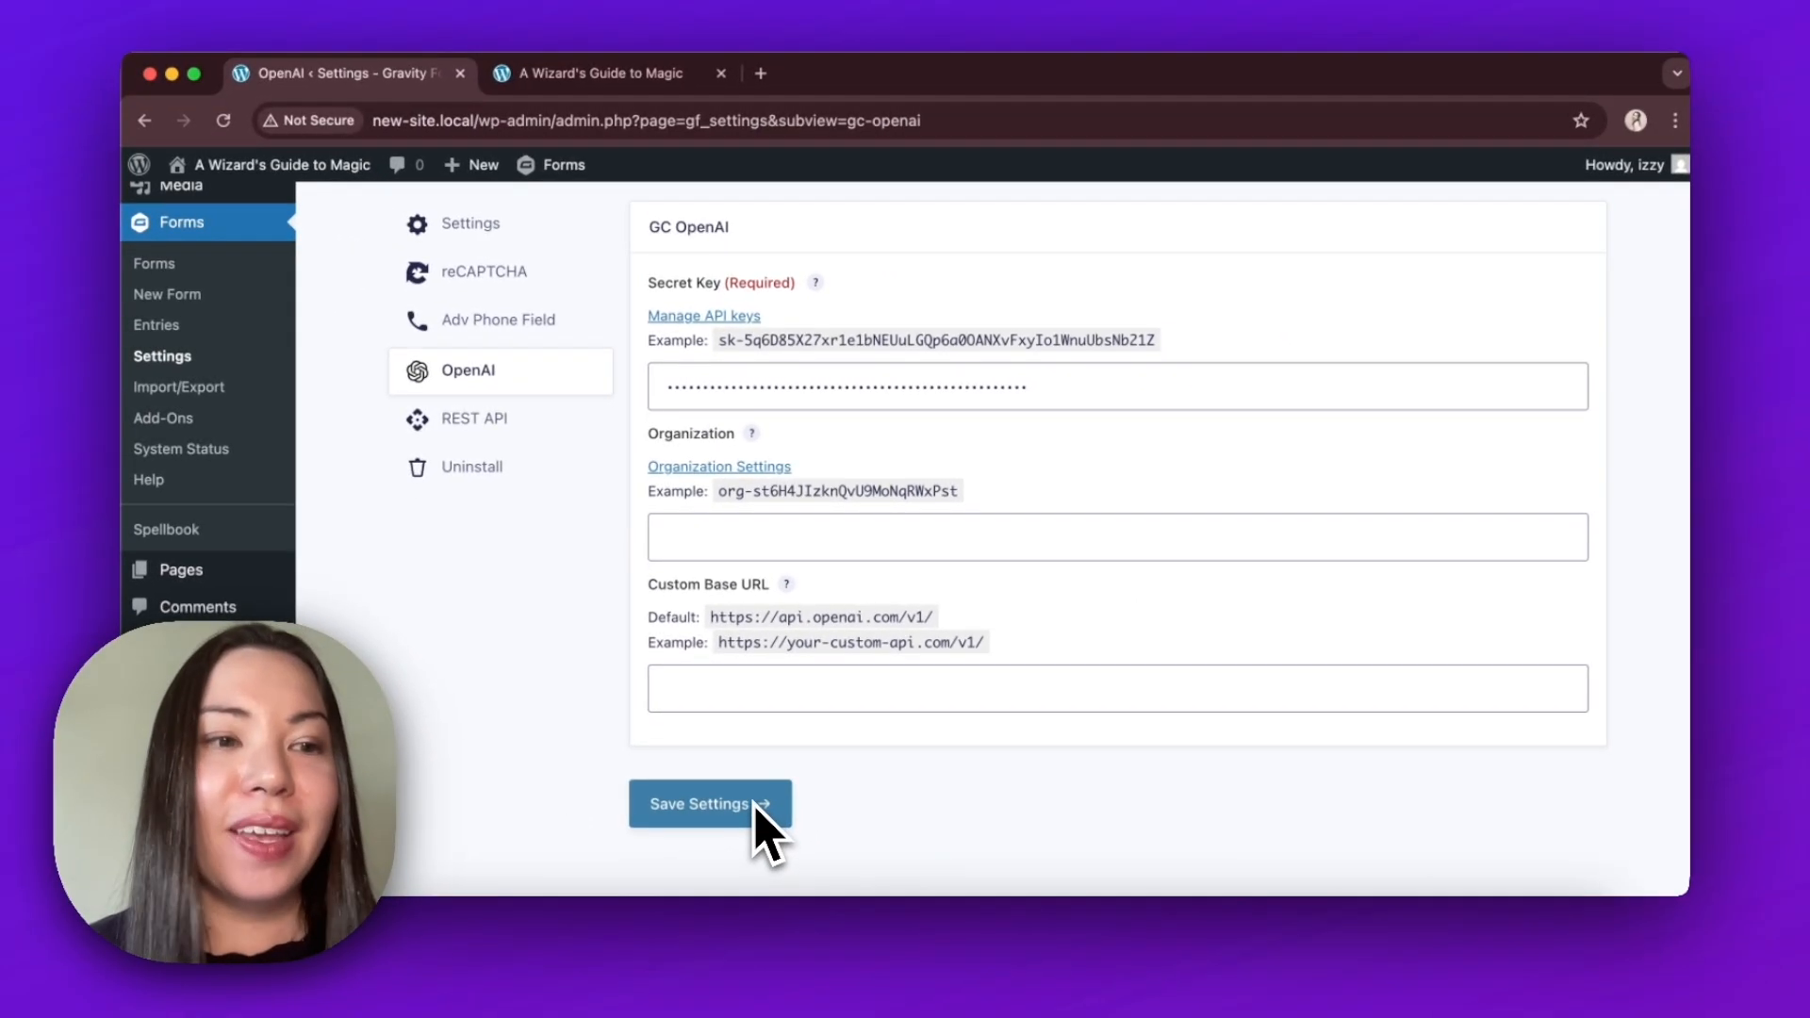
Open the Magical Study Plan form for editing from the list of forms.
{"action": "left_click", "coordinate": [247, 272]}
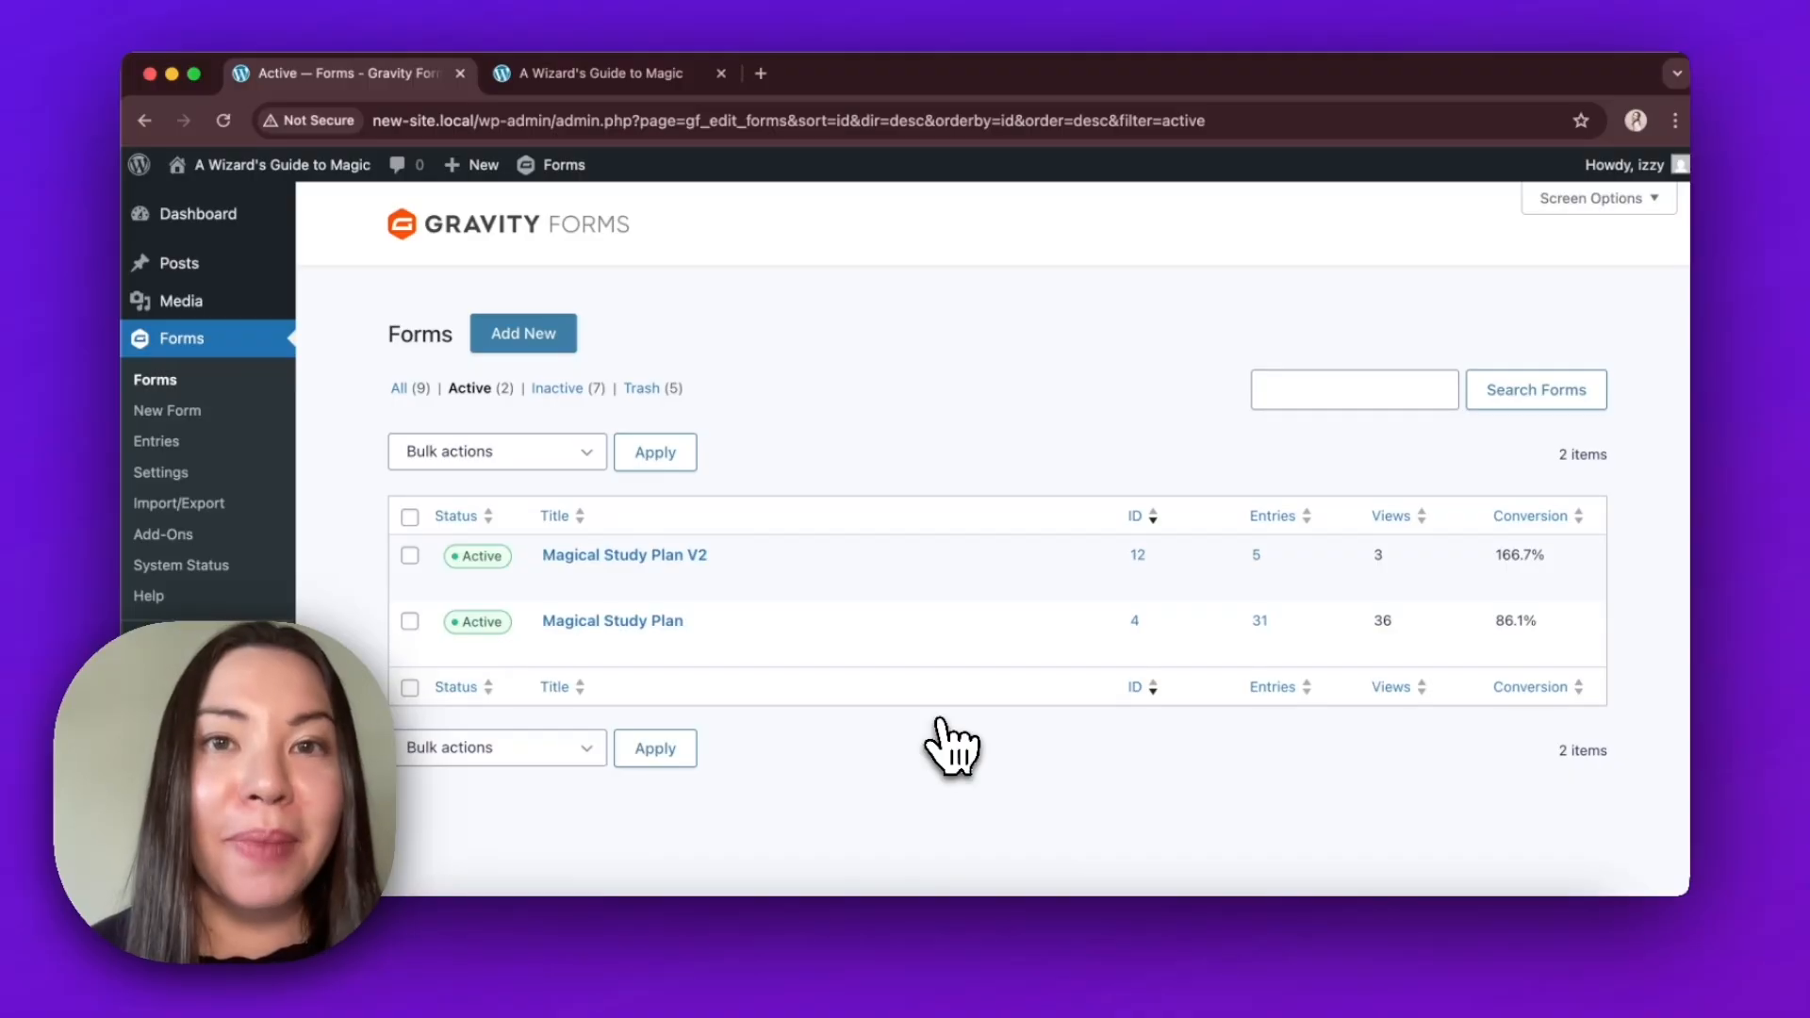
{"action": "mouse_move", "coordinate": [567, 662]}
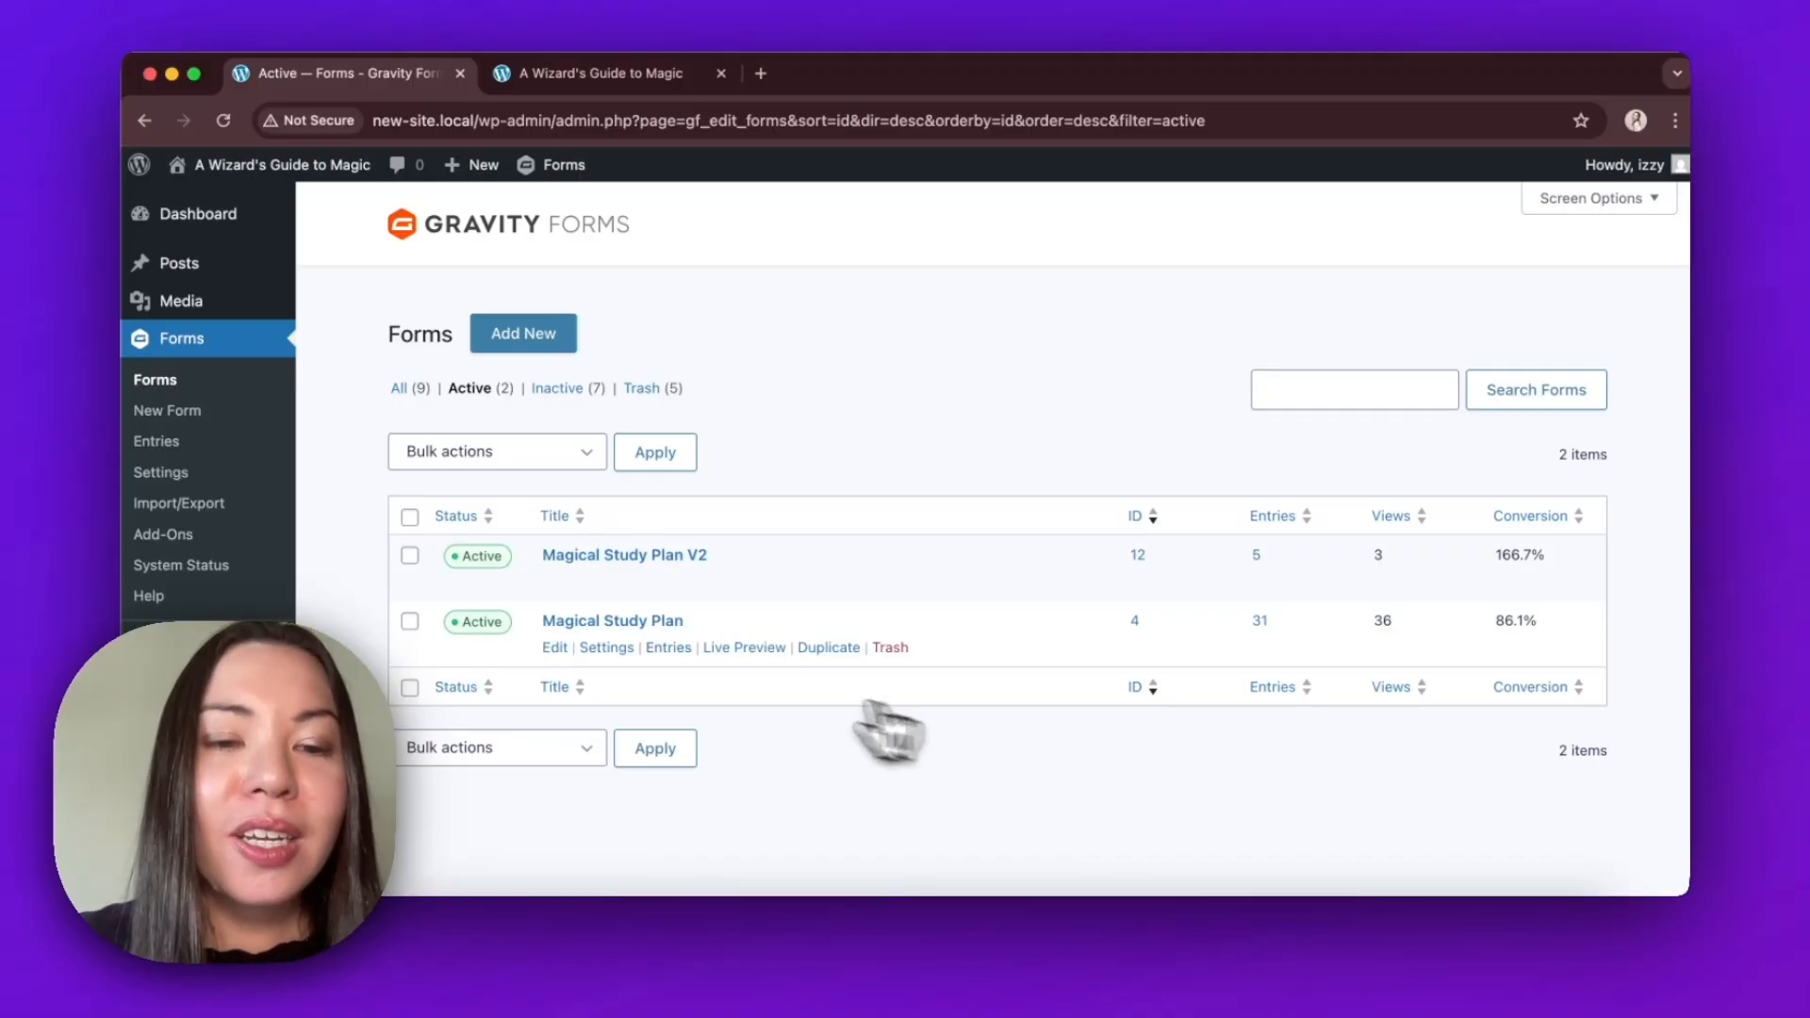
{"action": "left_click", "coordinate": [566, 657]}
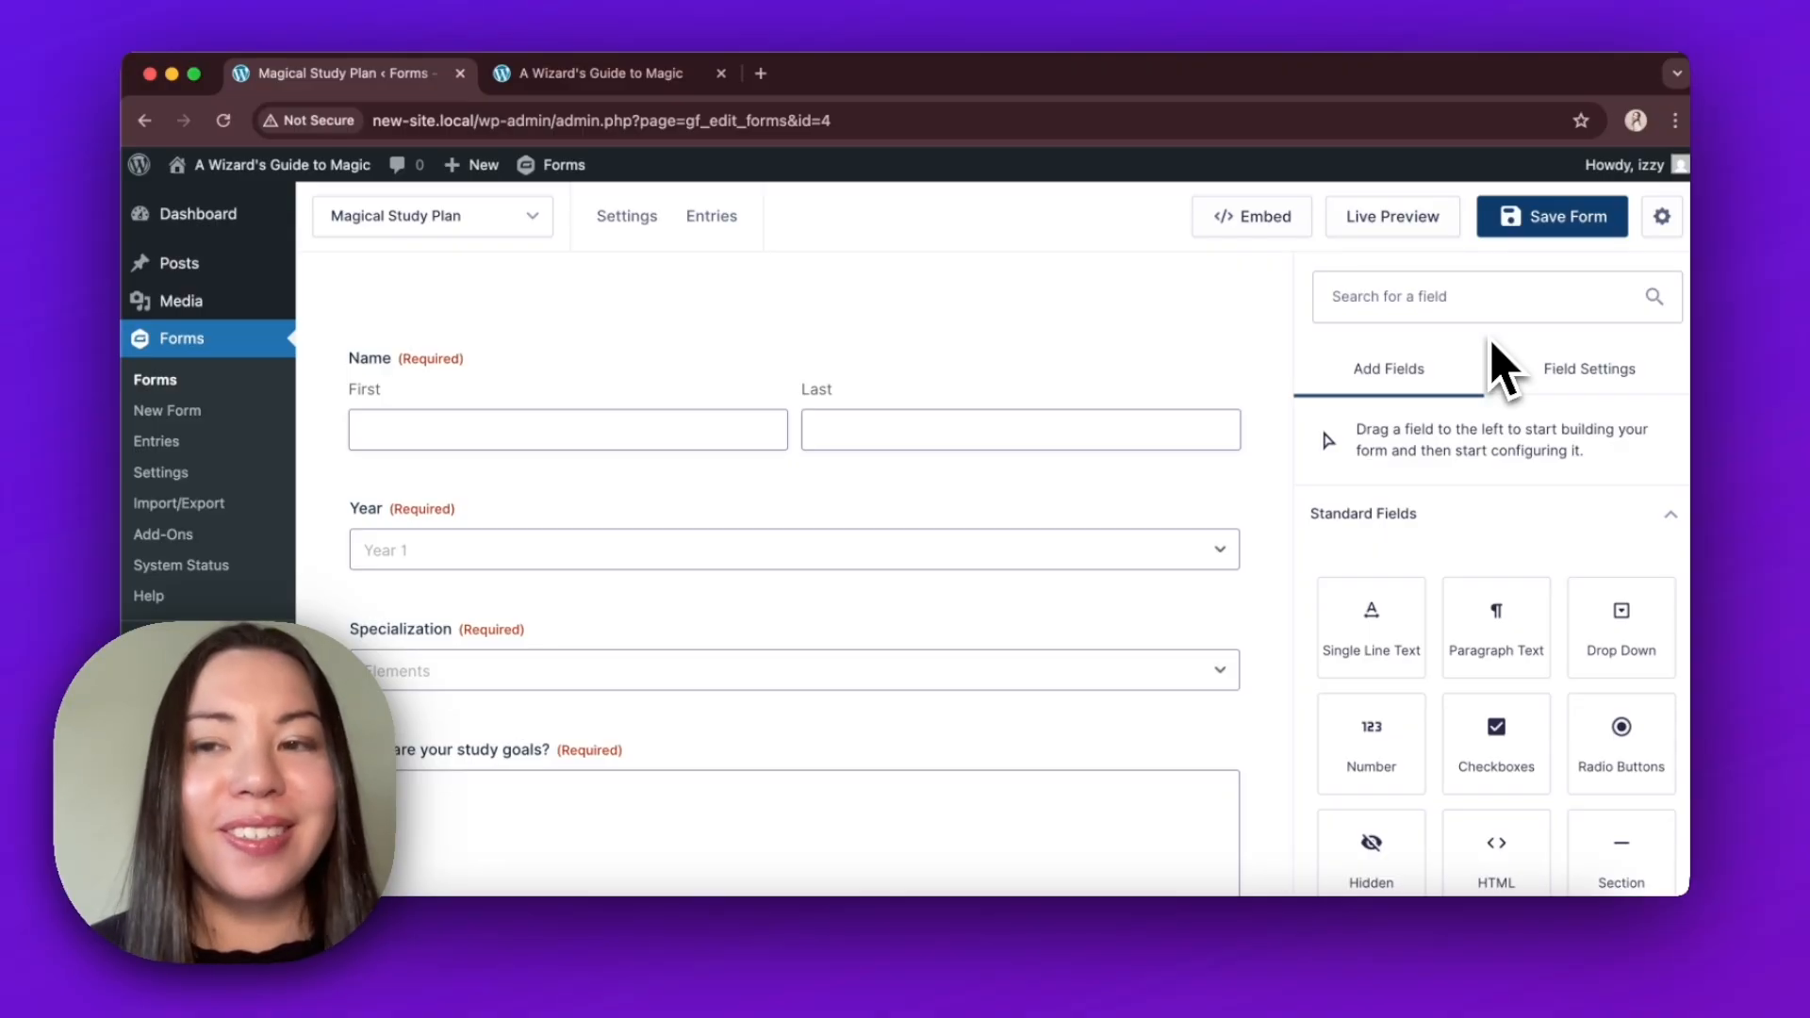
Set the visibility of the form's notes paragraph field to Hidden in its advanced settings and save the form.
{"action": "scroll", "coordinate": [1275, 540], "scroll_direction": "down", "scroll_amount": 5}
{"action": "scroll", "coordinate": [1274, 540], "scroll_direction": "down", "scroll_amount": 10}
{"action": "scroll", "coordinate": [1274, 540], "scroll_direction": "down", "scroll_amount": 10}
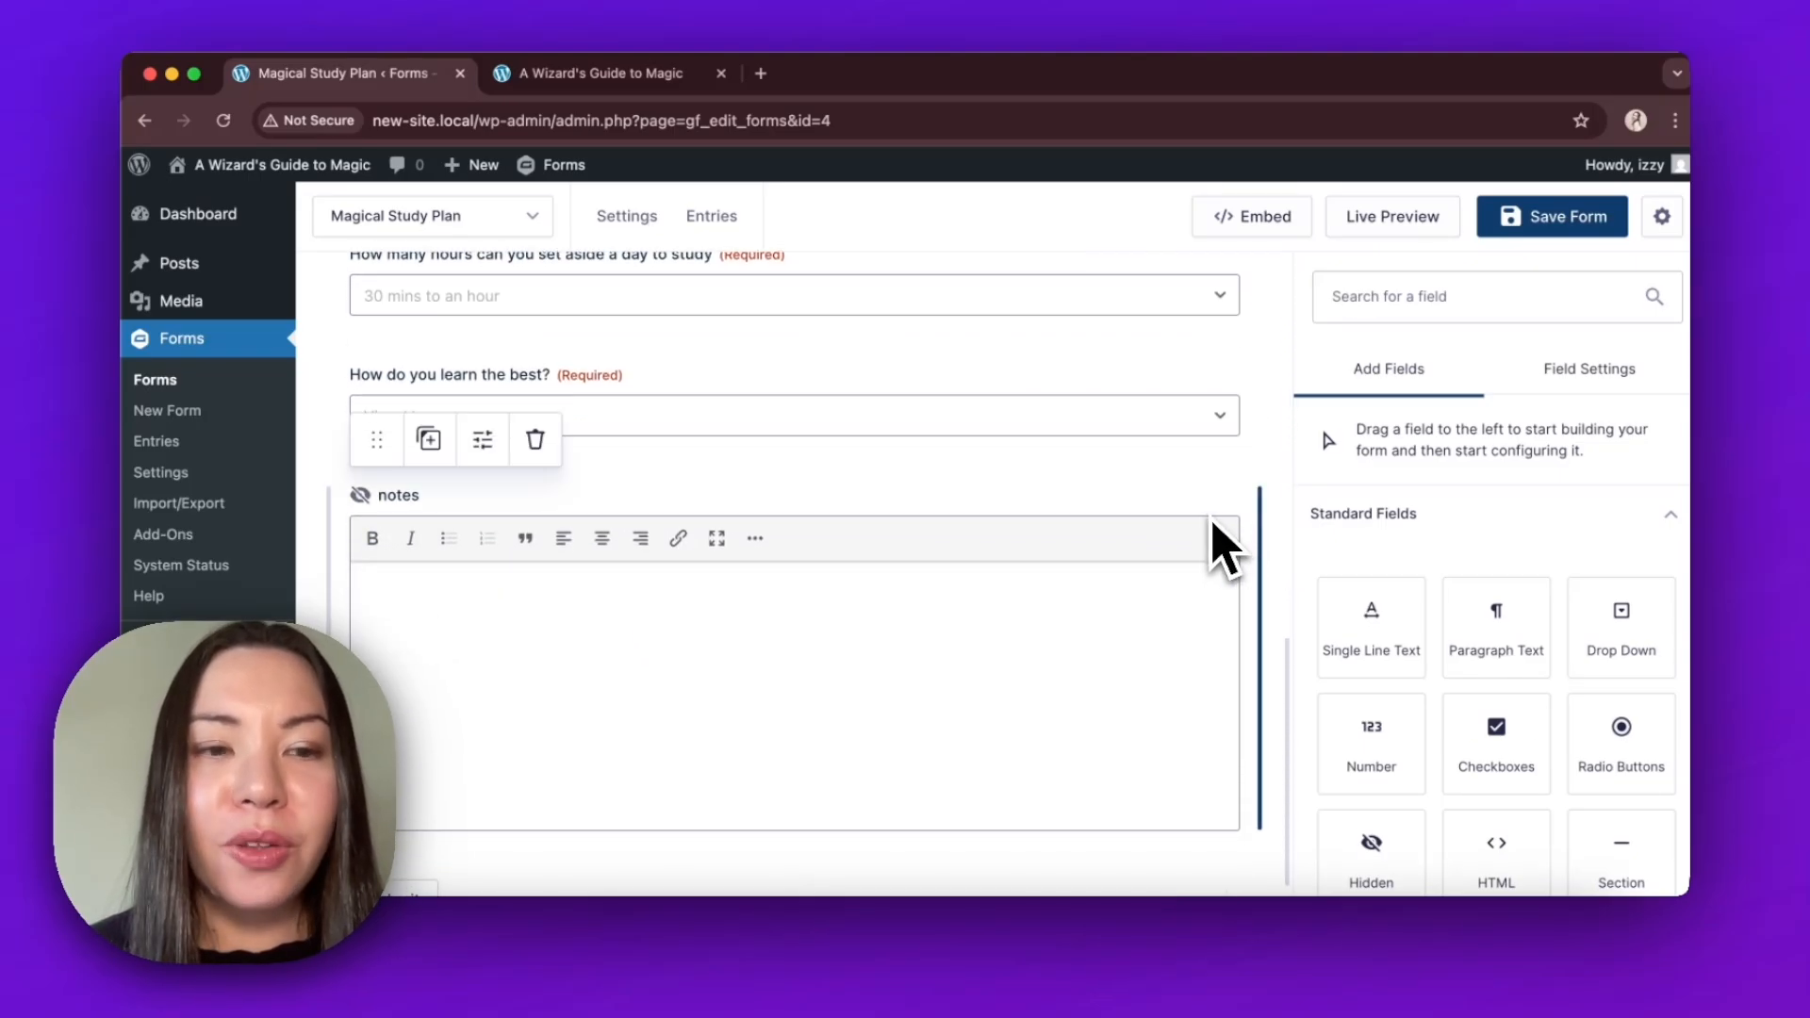
{"action": "left_click", "coordinate": [1212, 526]}
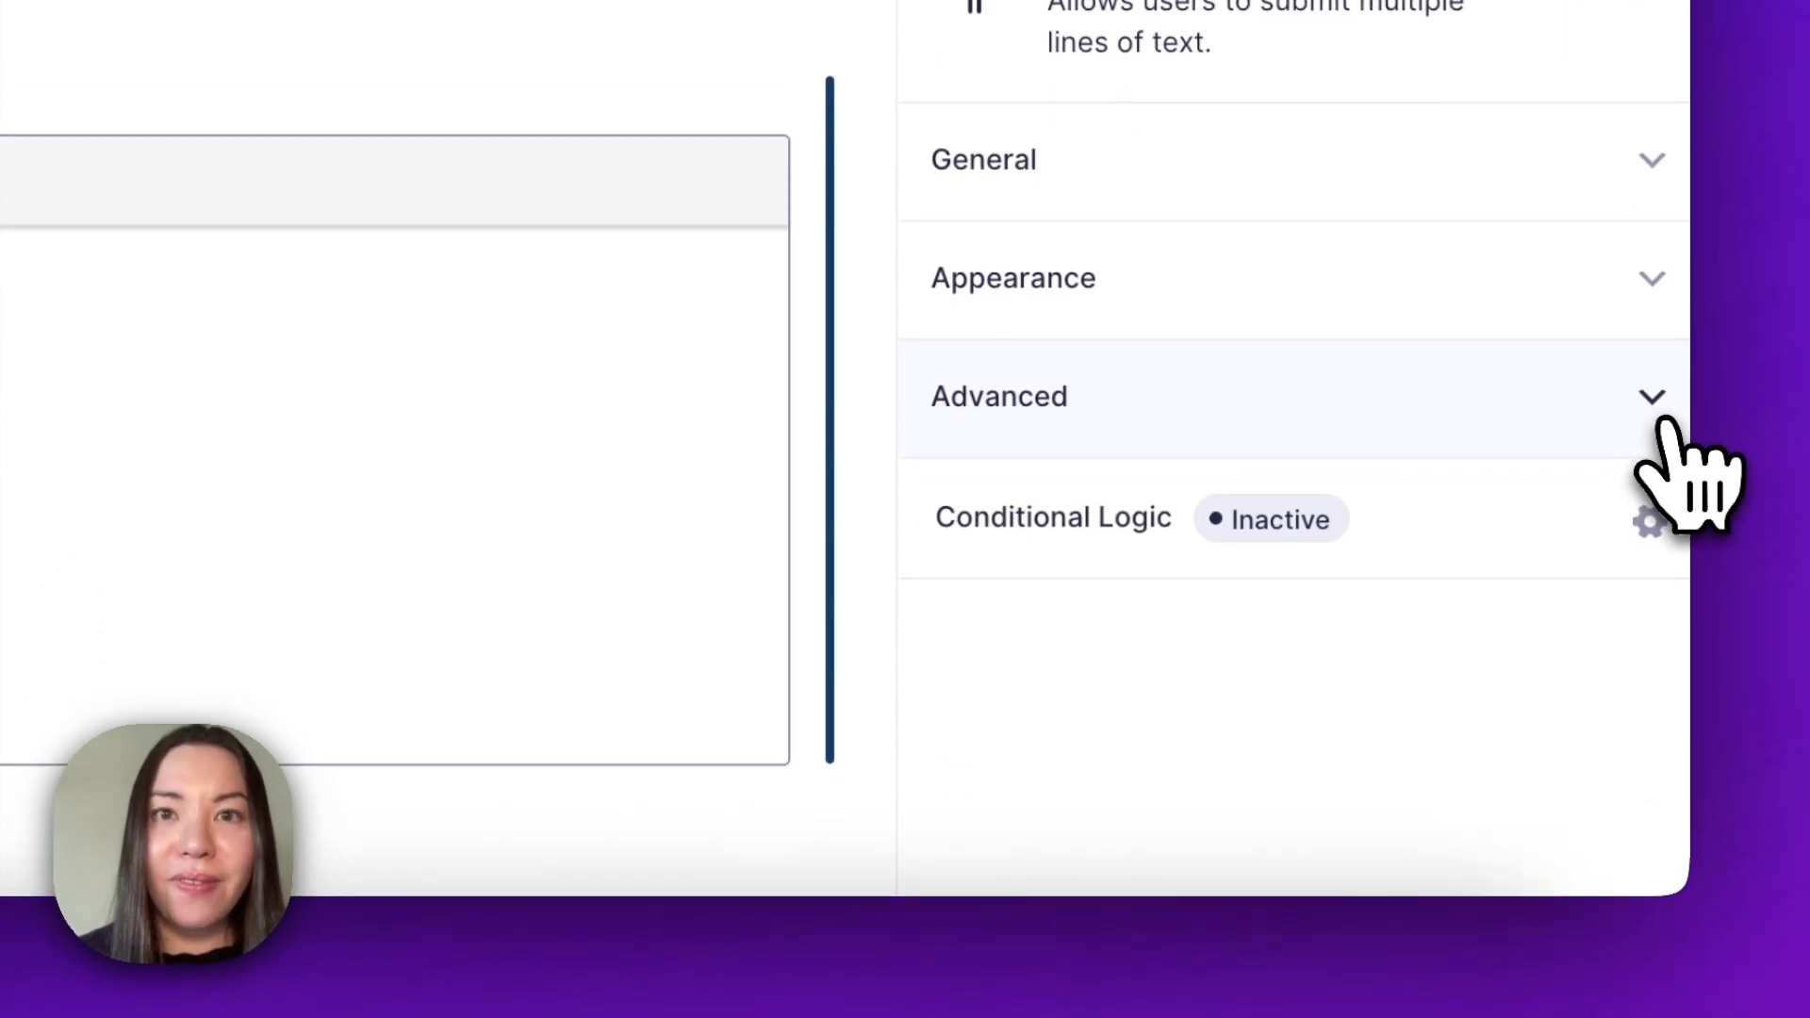
{"action": "left_click", "coordinate": [1662, 421]}
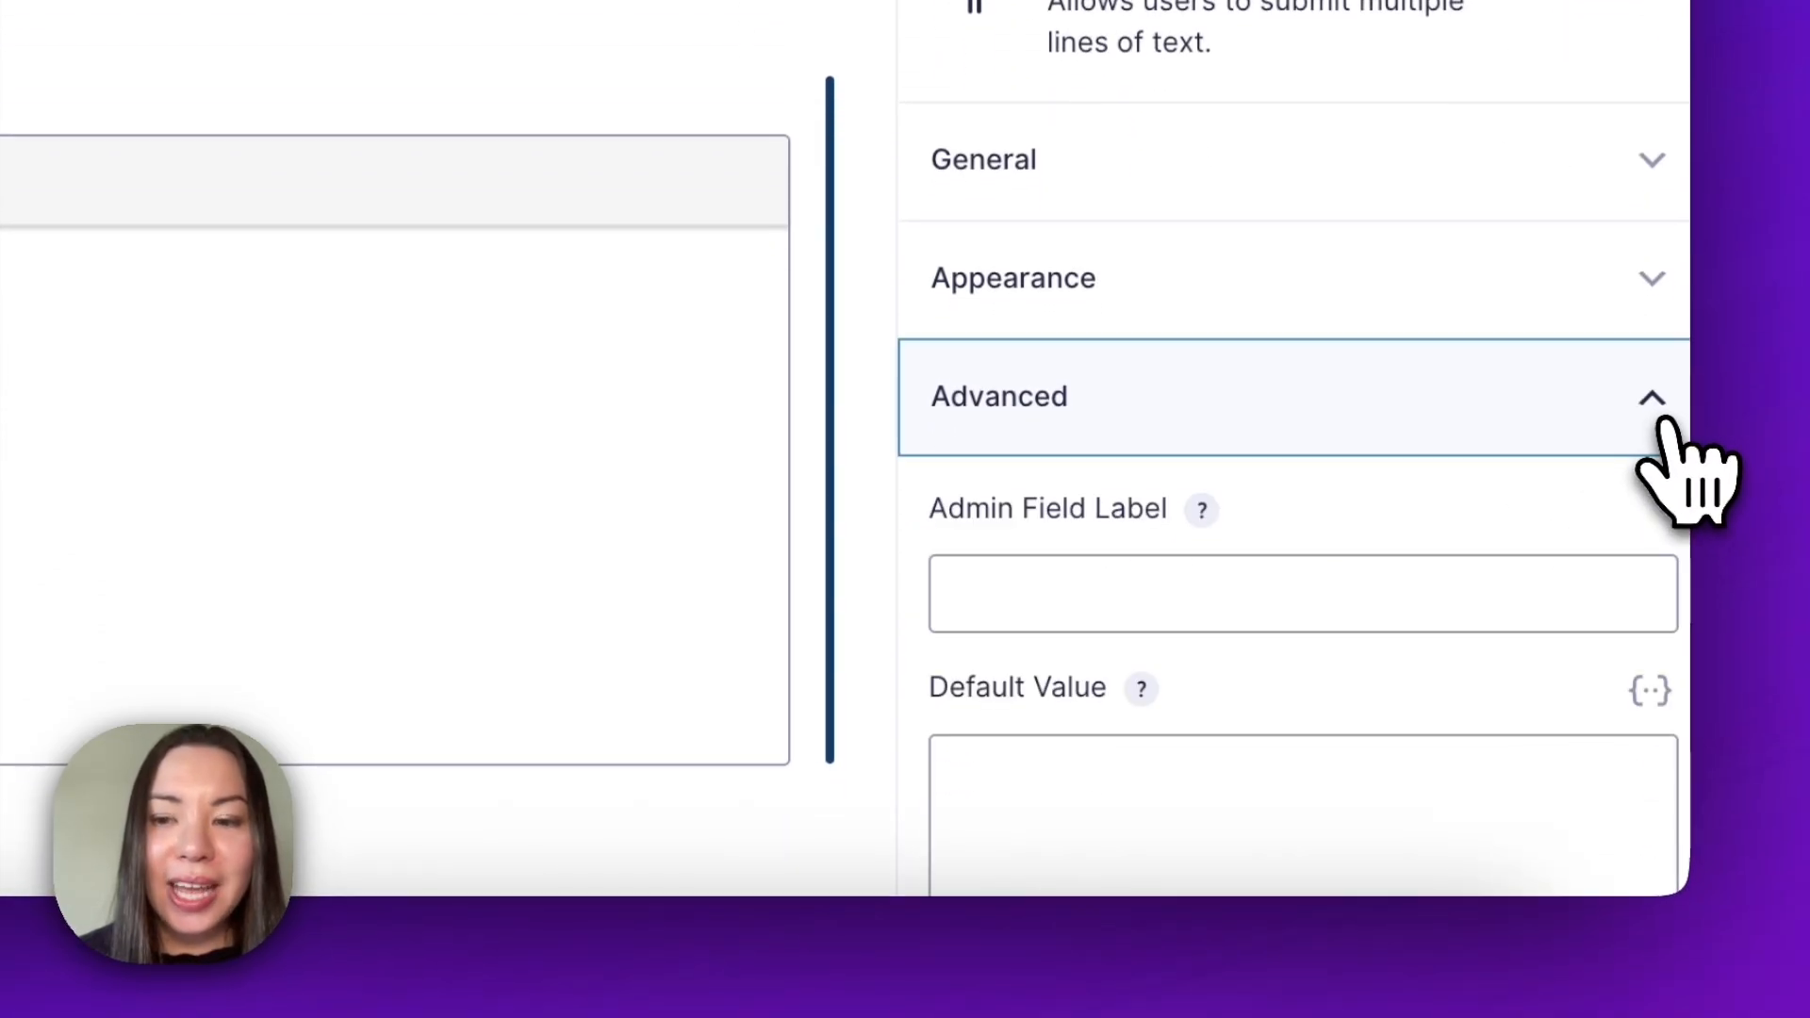
{"action": "scroll", "coordinate": [1641, 604], "scroll_direction": "down", "scroll_amount": 10}
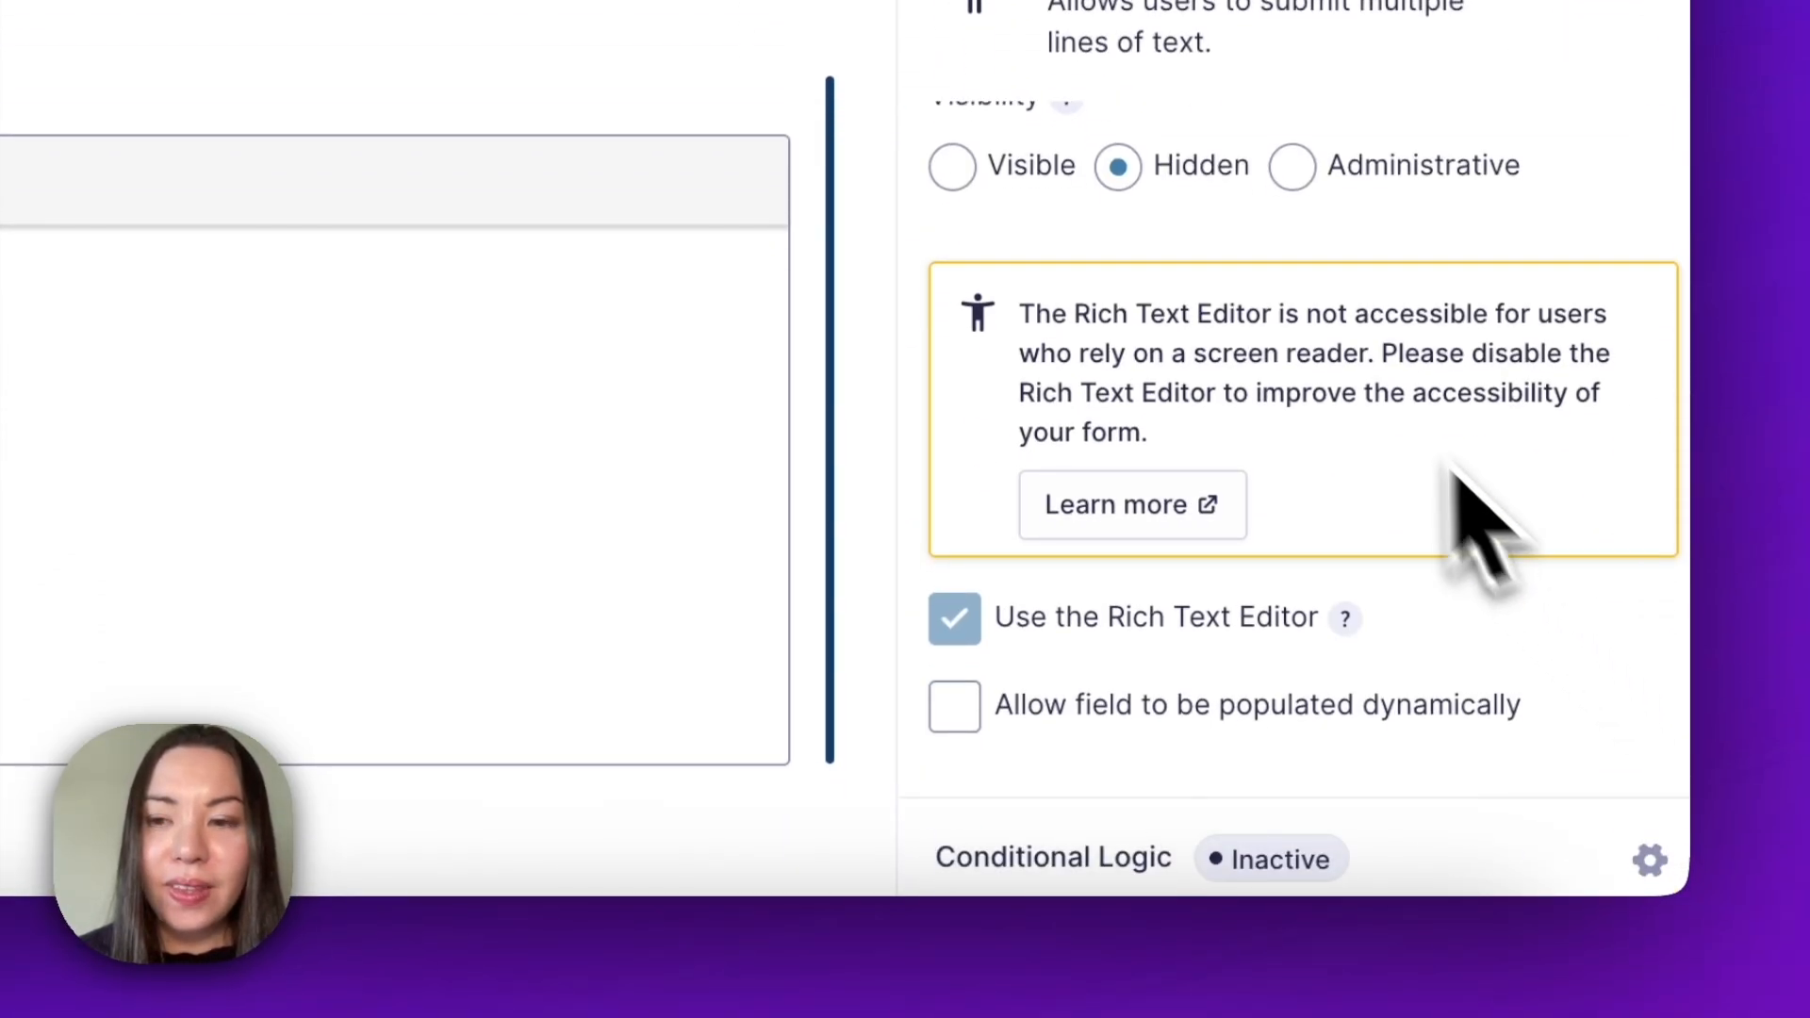
{"action": "scroll", "coordinate": [1457, 476], "scroll_direction": "up", "scroll_amount": 1}
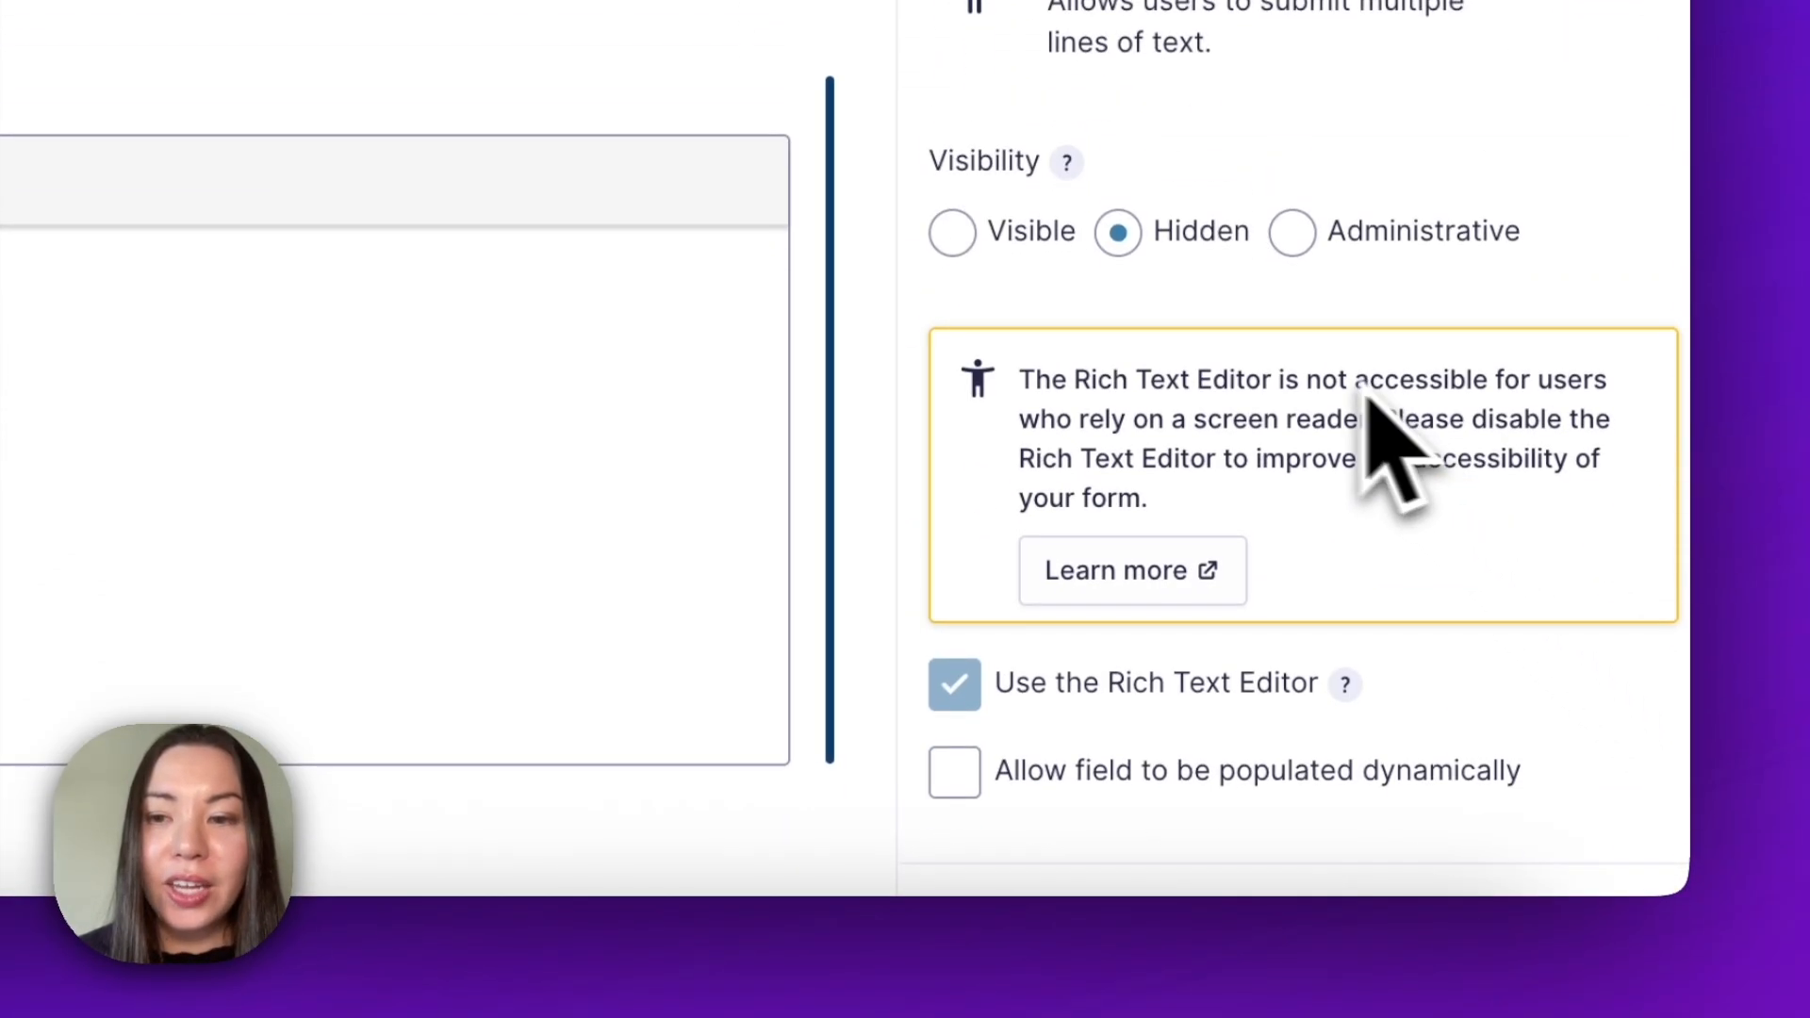
{"action": "left_click", "coordinate": [1124, 256]}
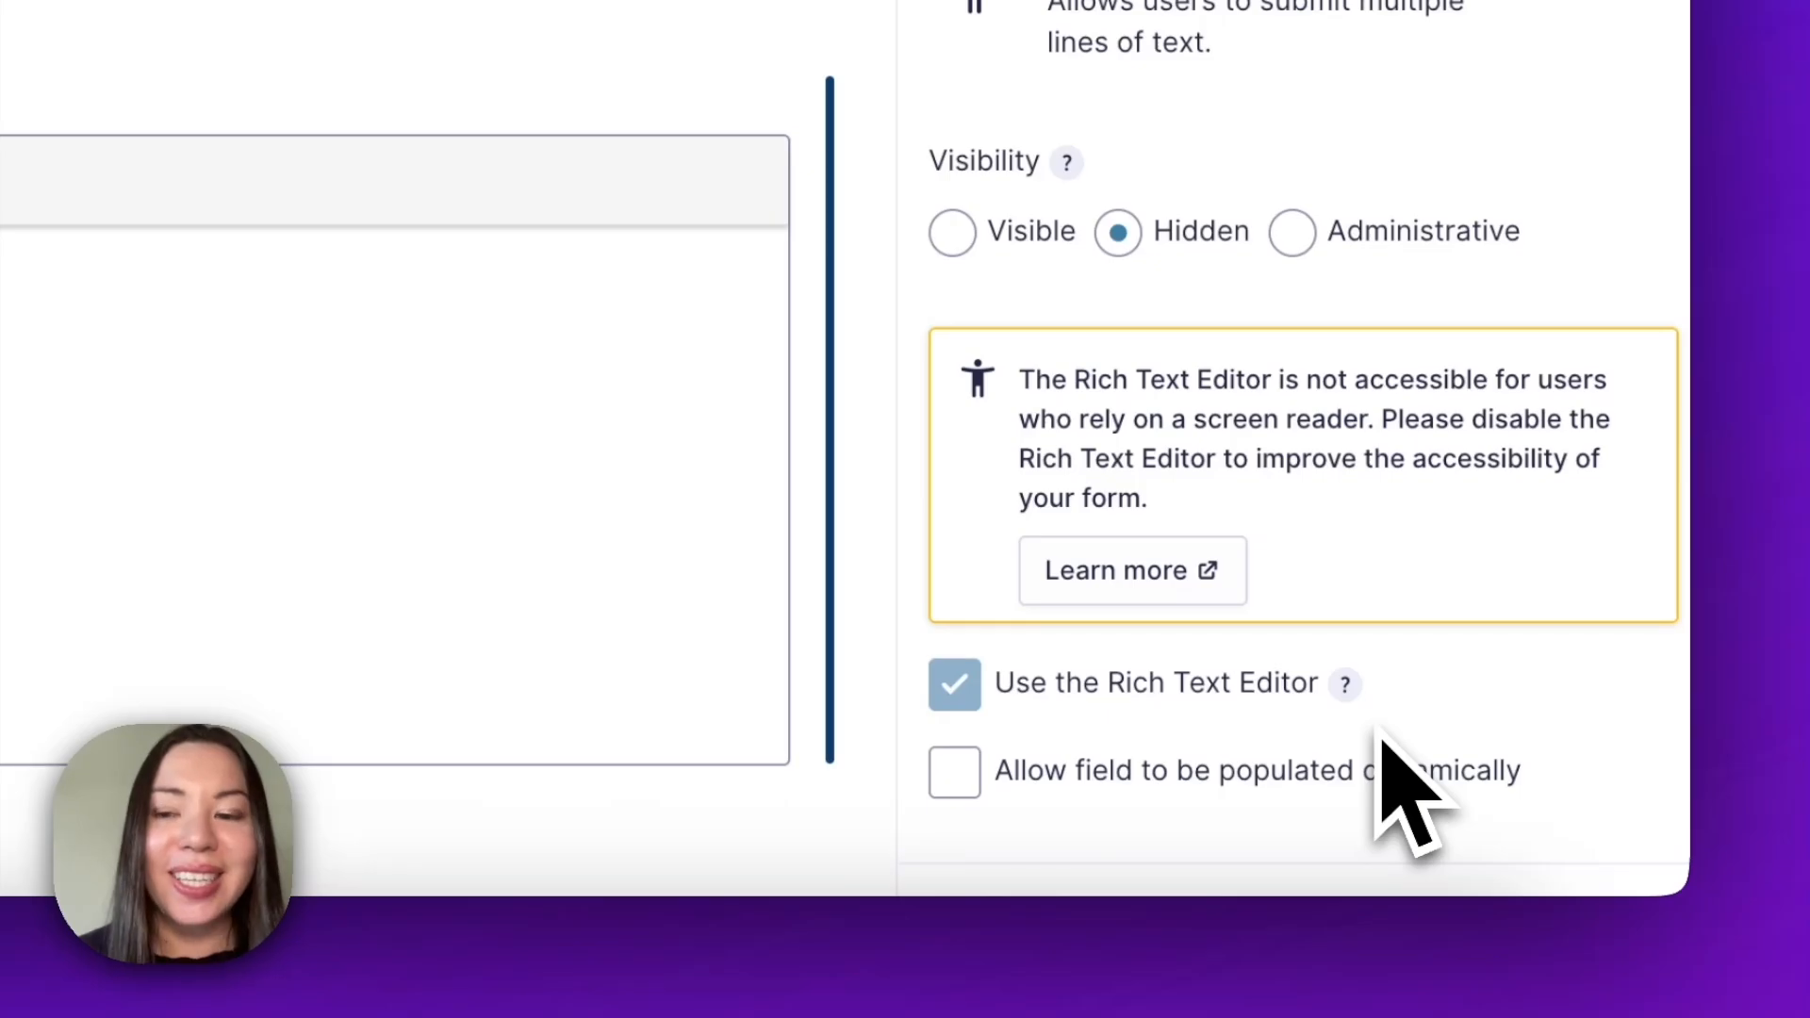
{"action": "scroll", "coordinate": [1405, 792], "scroll_direction": "down", "scroll_amount": 1}
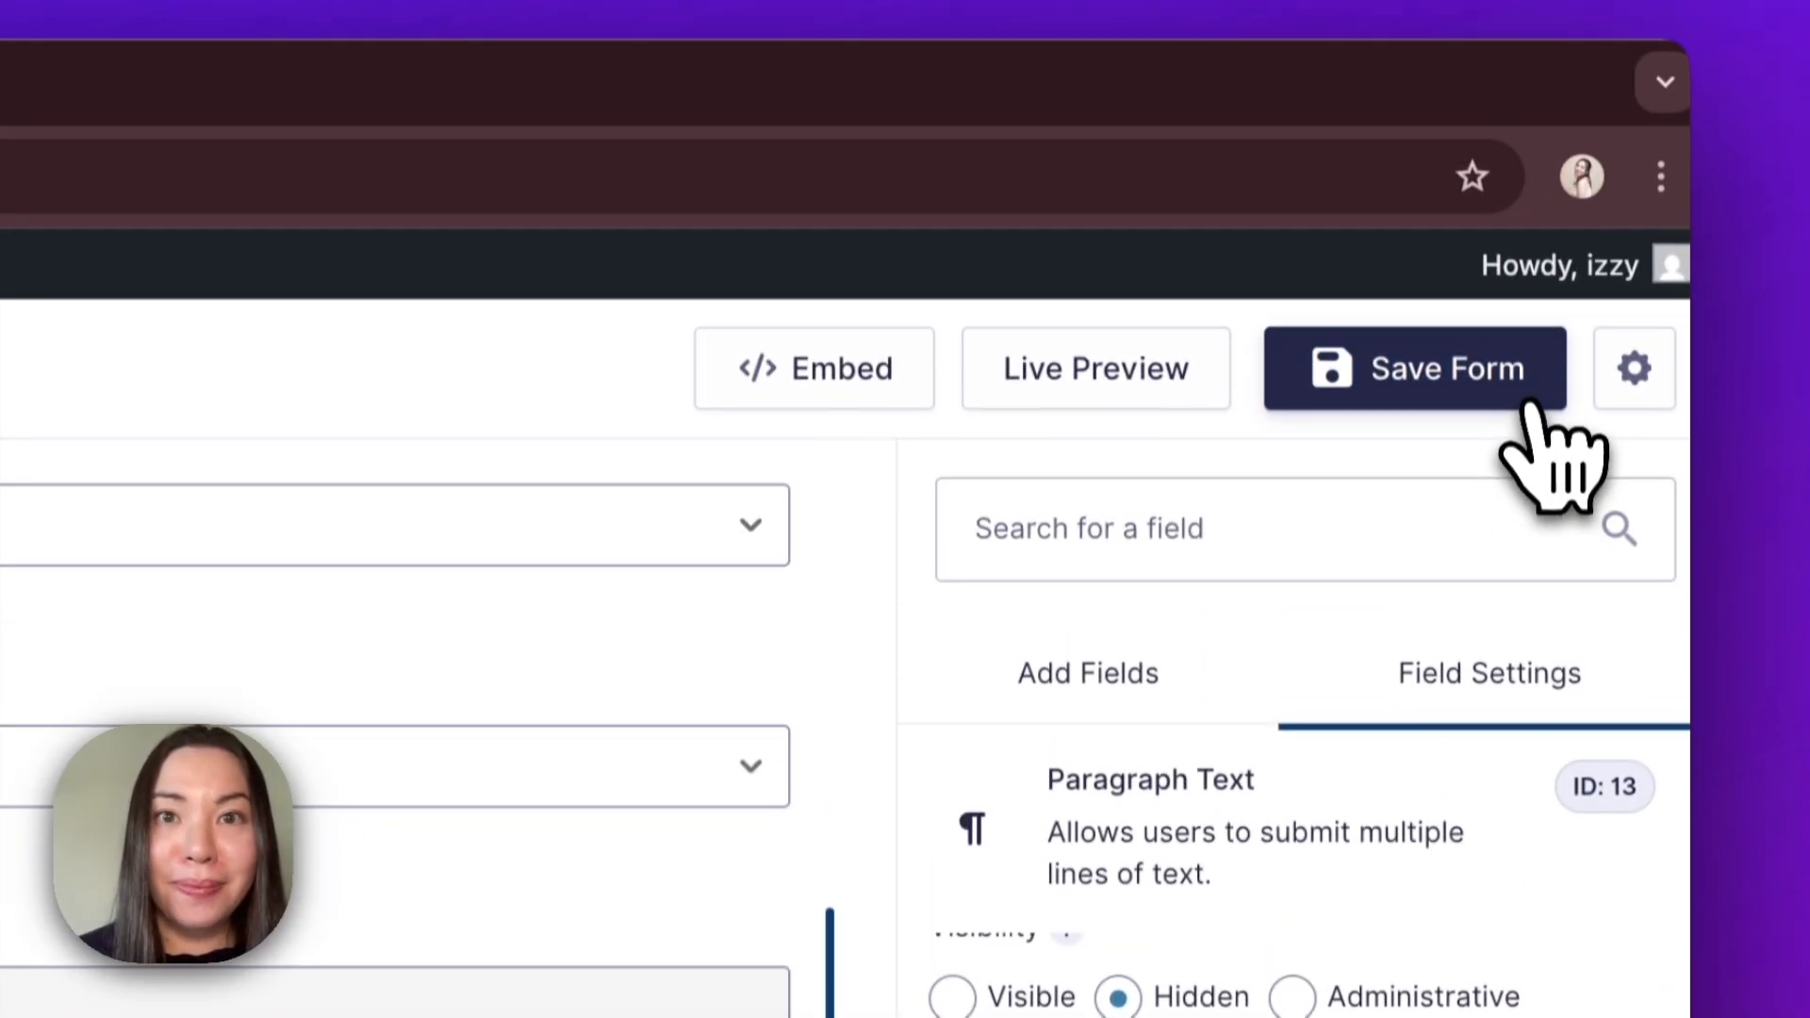
{"action": "left_click", "coordinate": [1520, 124]}
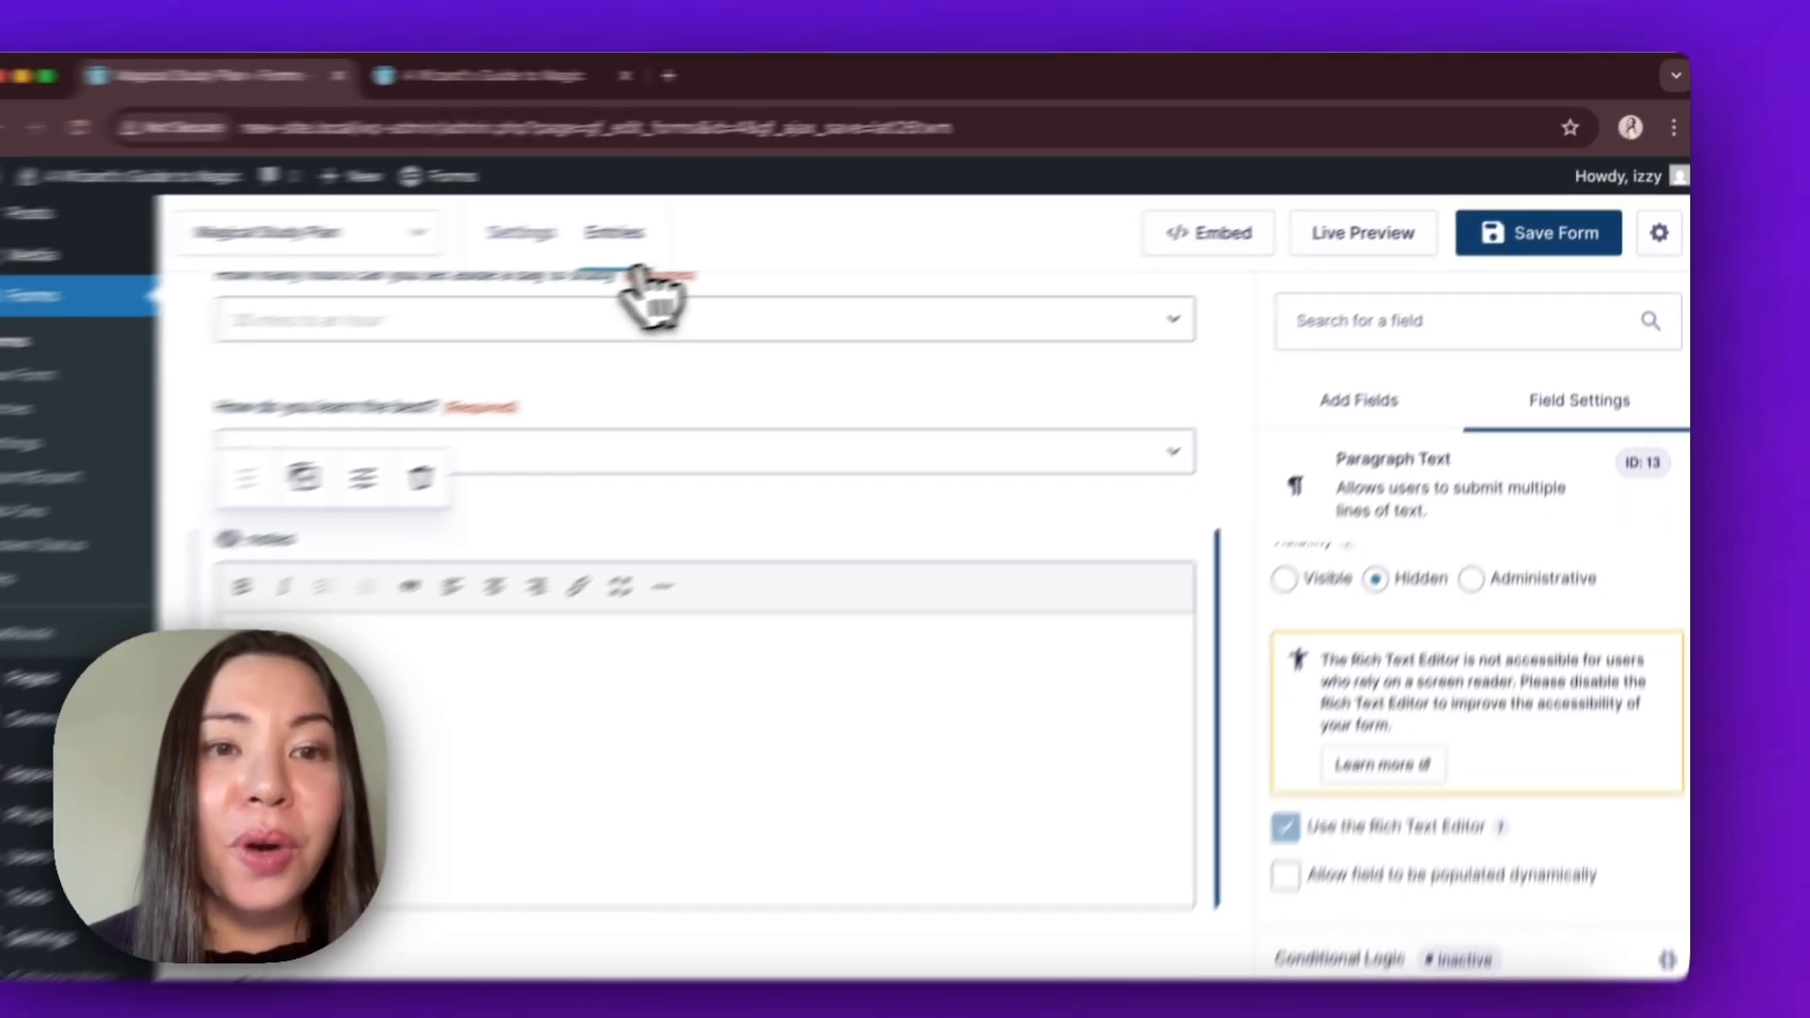
Add a new OpenAI feed in the Magical Study Plan form's settings.
{"action": "mouse_move", "coordinate": [671, 255]}
{"action": "left_click", "coordinate": [742, 474]}
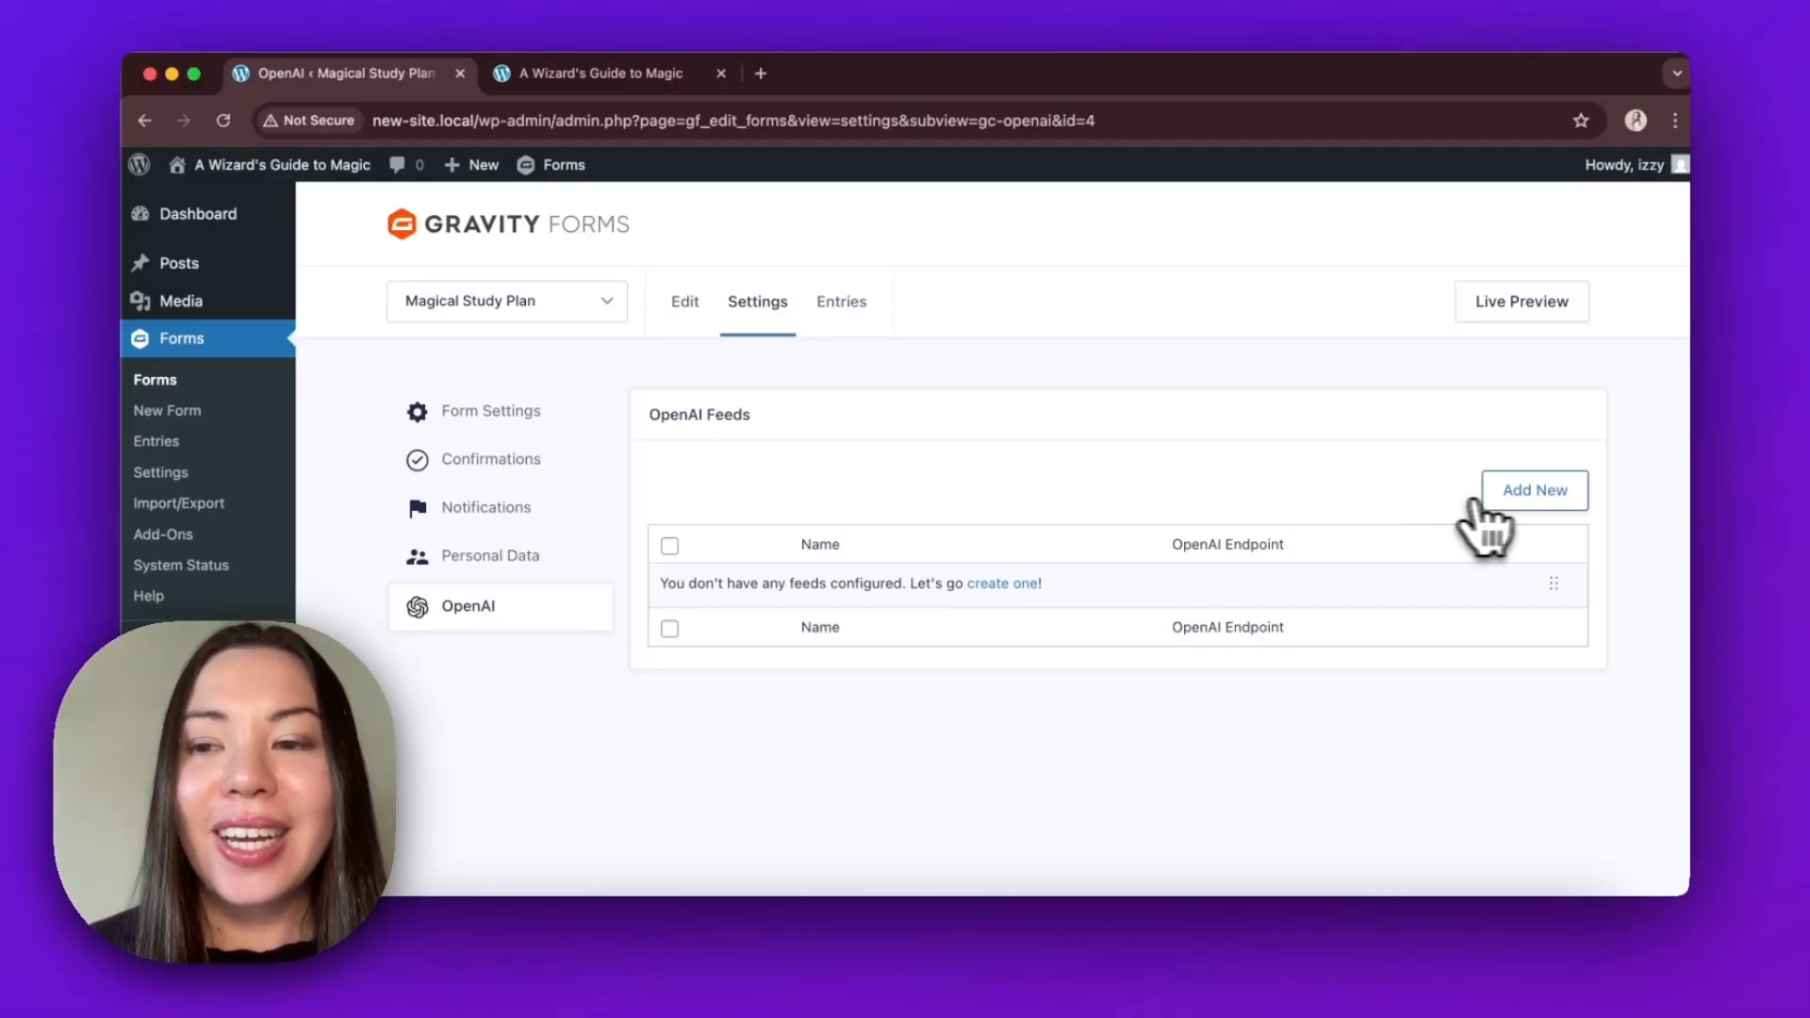
{"action": "left_click", "coordinate": [1523, 509]}
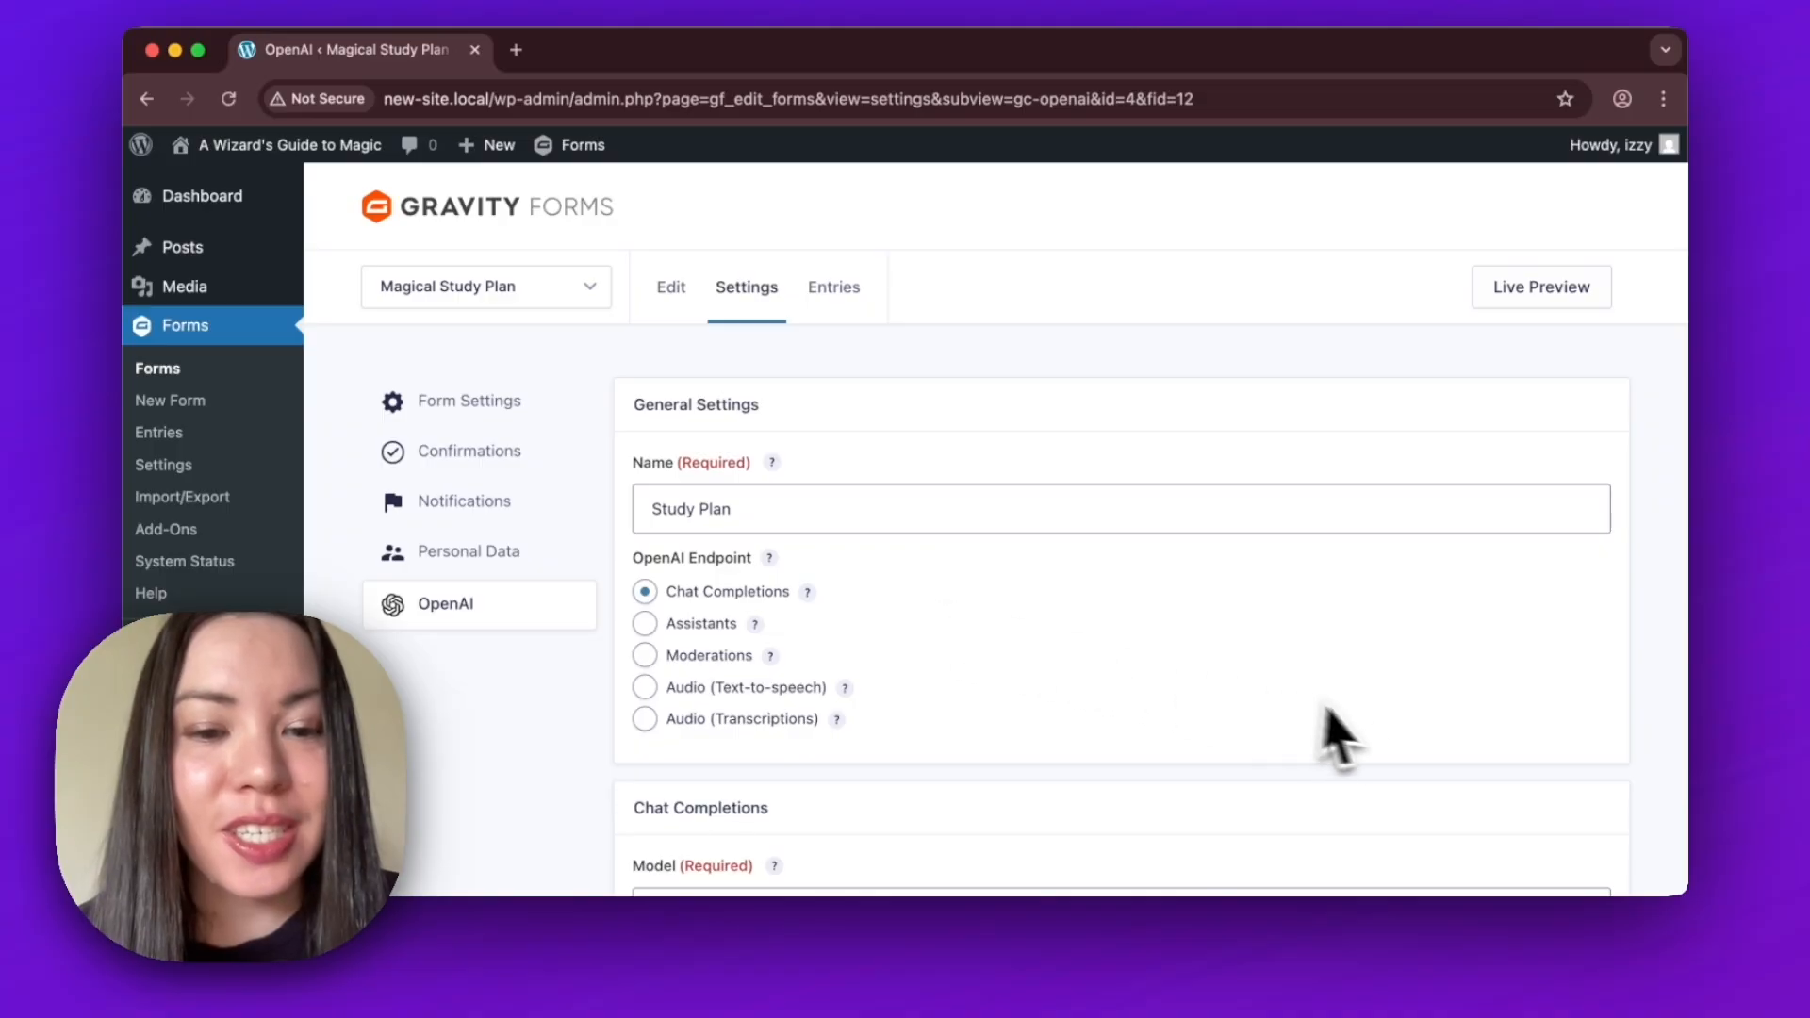
Paste the prompt asking for a 7 day study plan in rich text as the message content, and append the All Submitted Fields merge tag.
{"action": "scroll", "coordinate": [1443, 773], "scroll_direction": "down", "scroll_amount": 6}
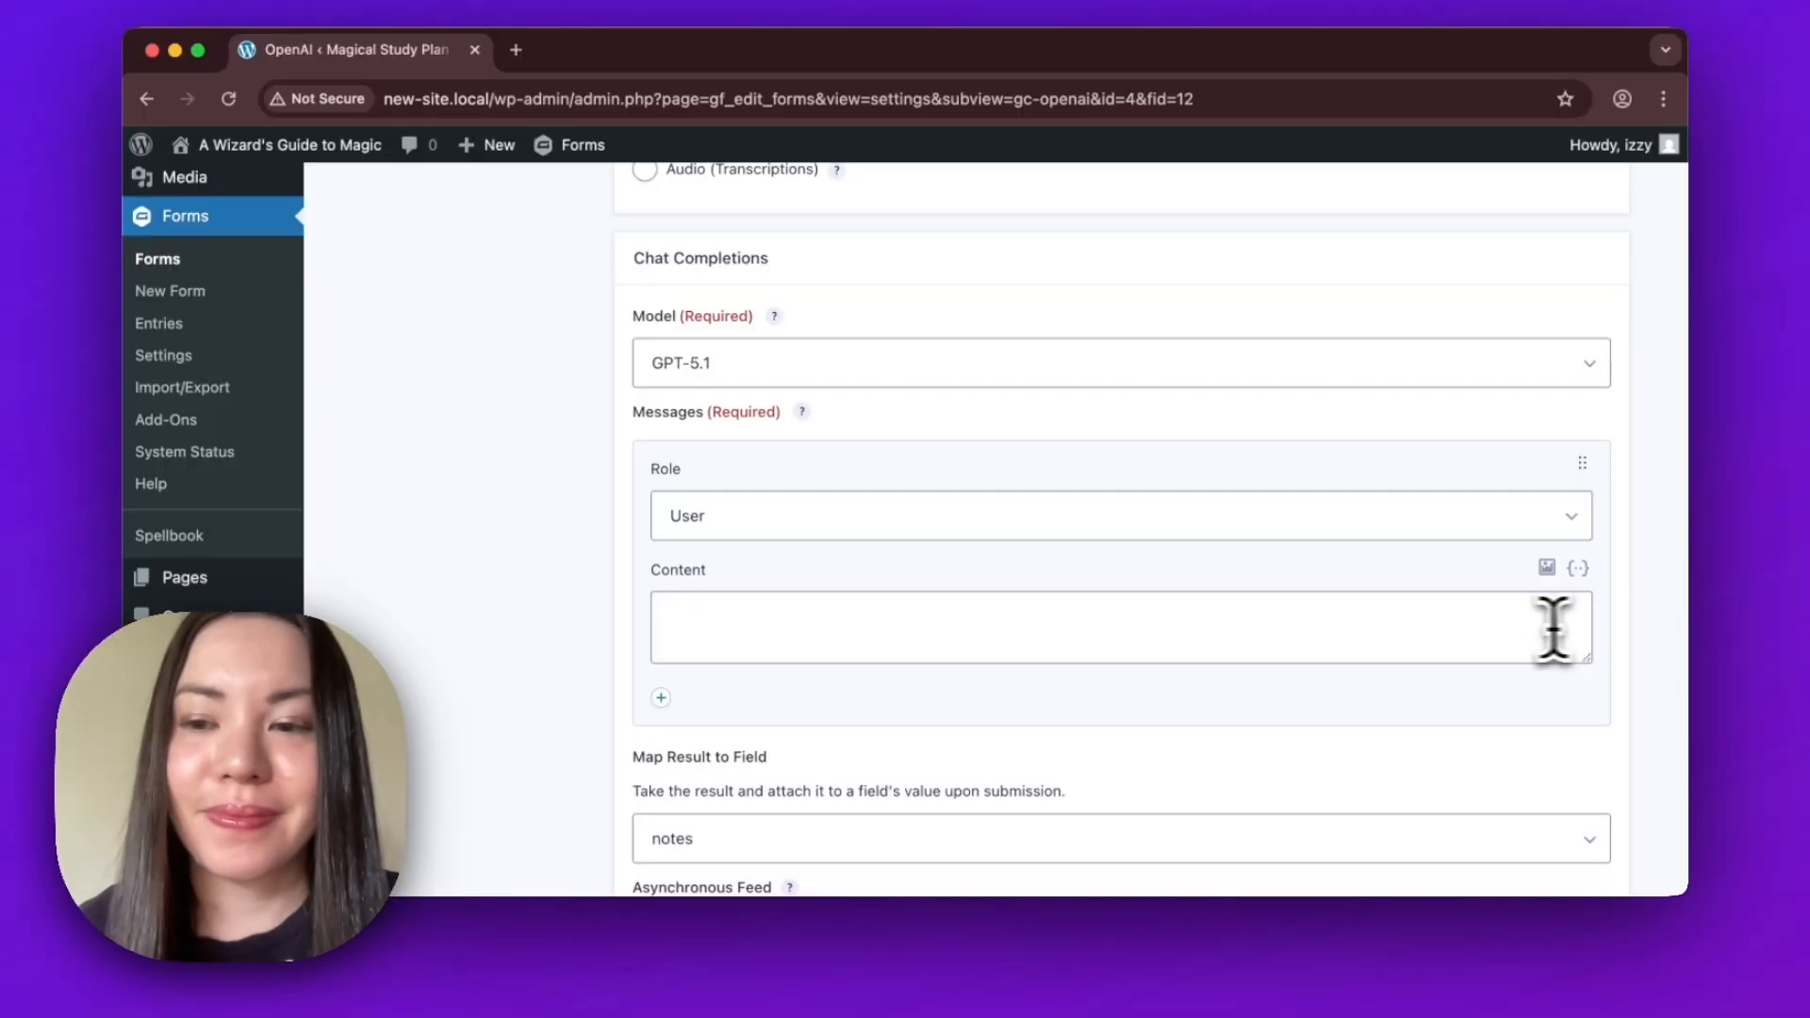
{"action": "left_click", "coordinate": [1490, 628]}
{"action": "type", "text": "Please craft a 7 day study plan from the answers in the form and format it in rich text (bold, italics and bullet points)"}
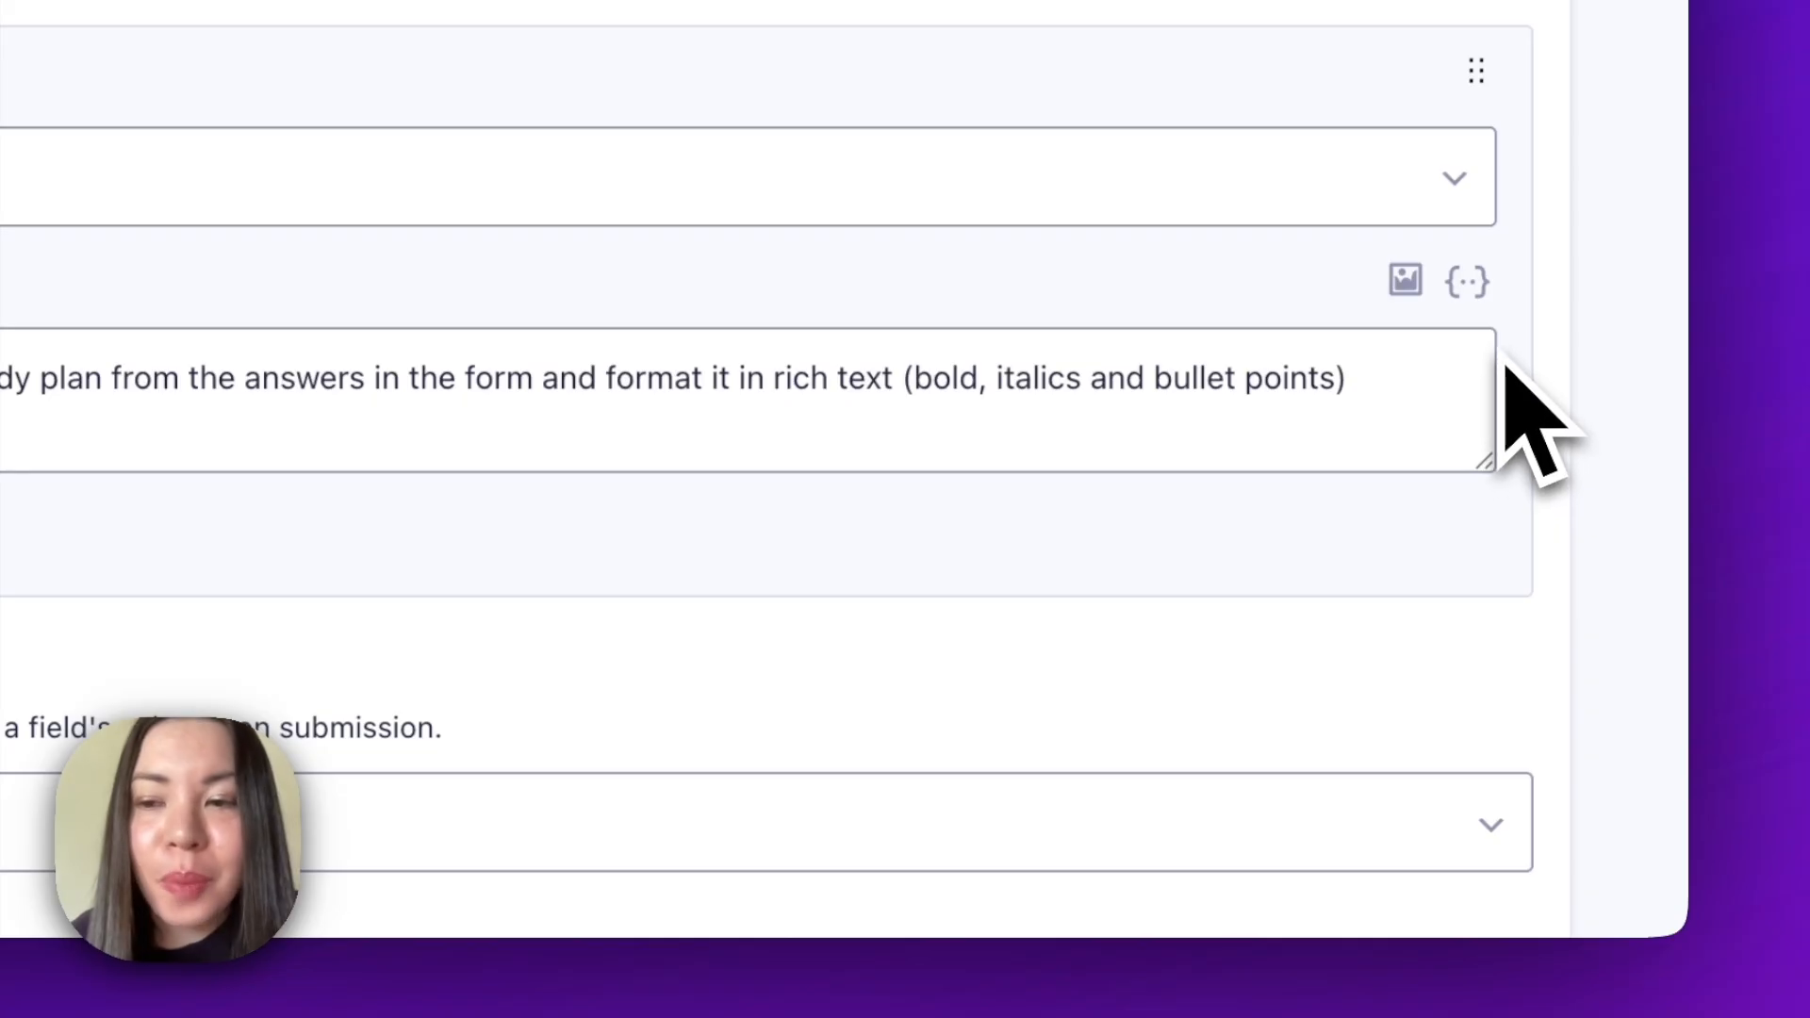
{"action": "left_click", "coordinate": [1480, 287]}
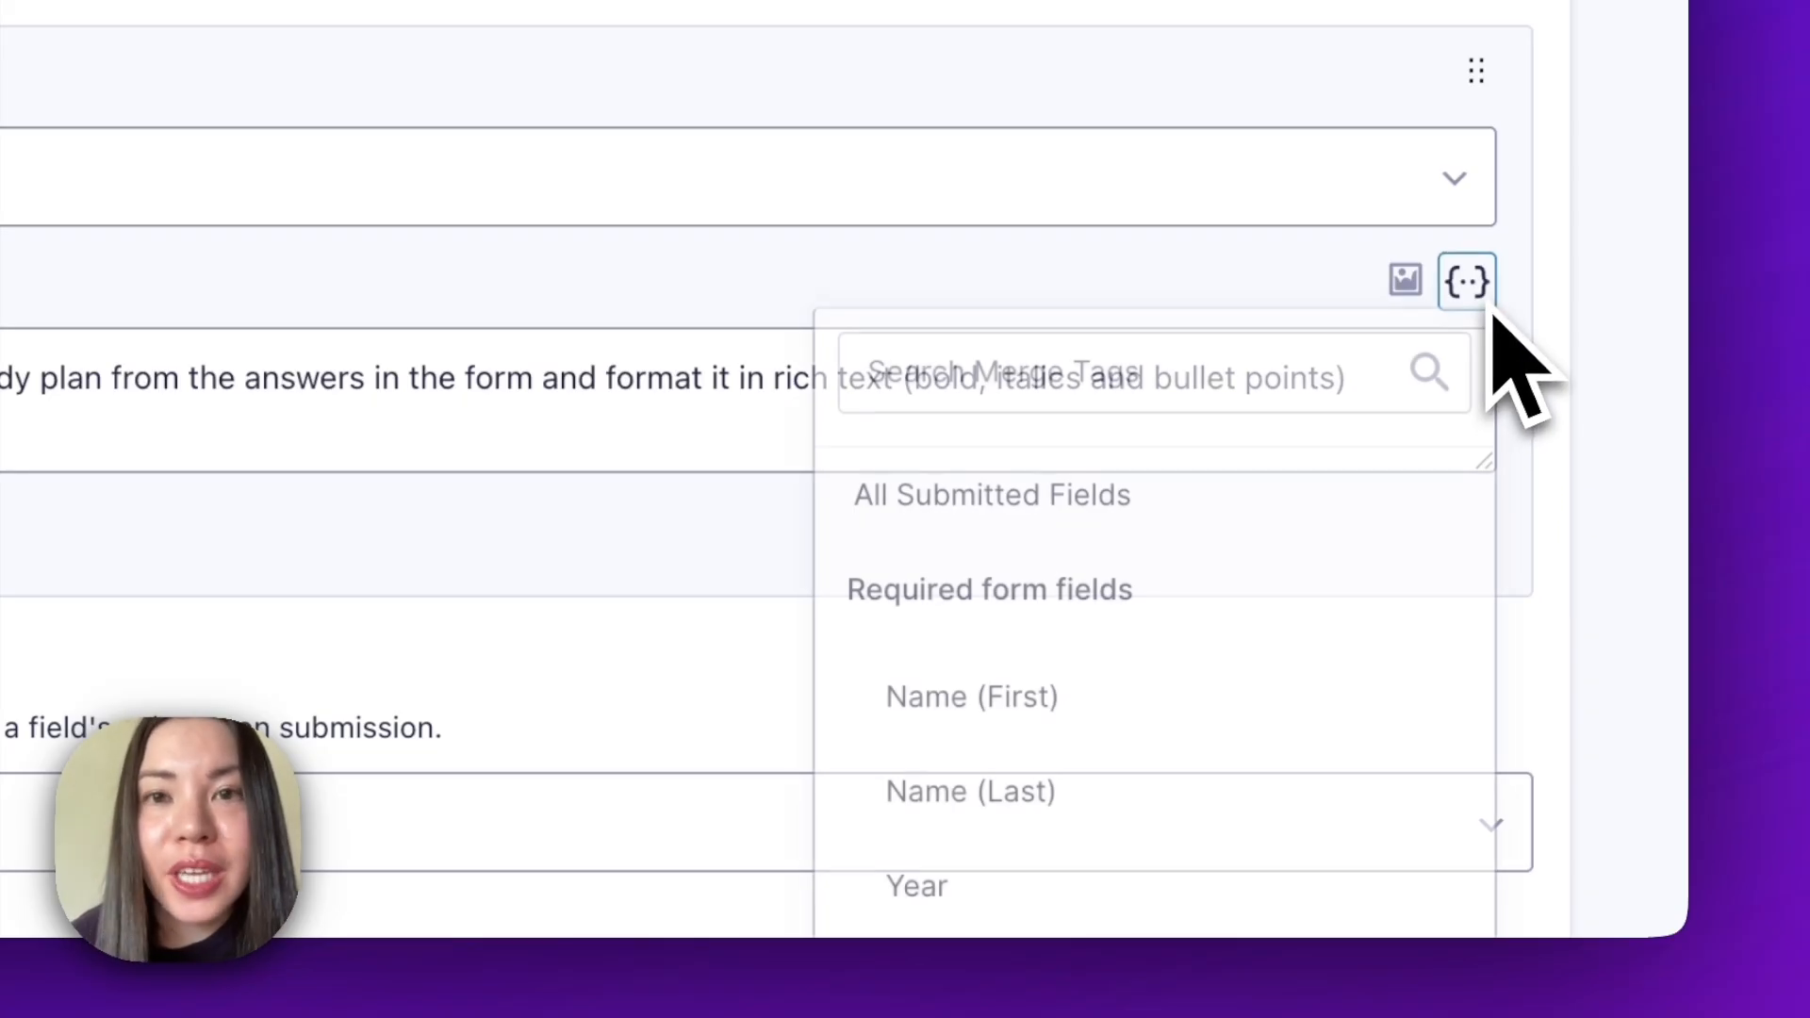
{"action": "left_click", "coordinate": [1300, 495]}
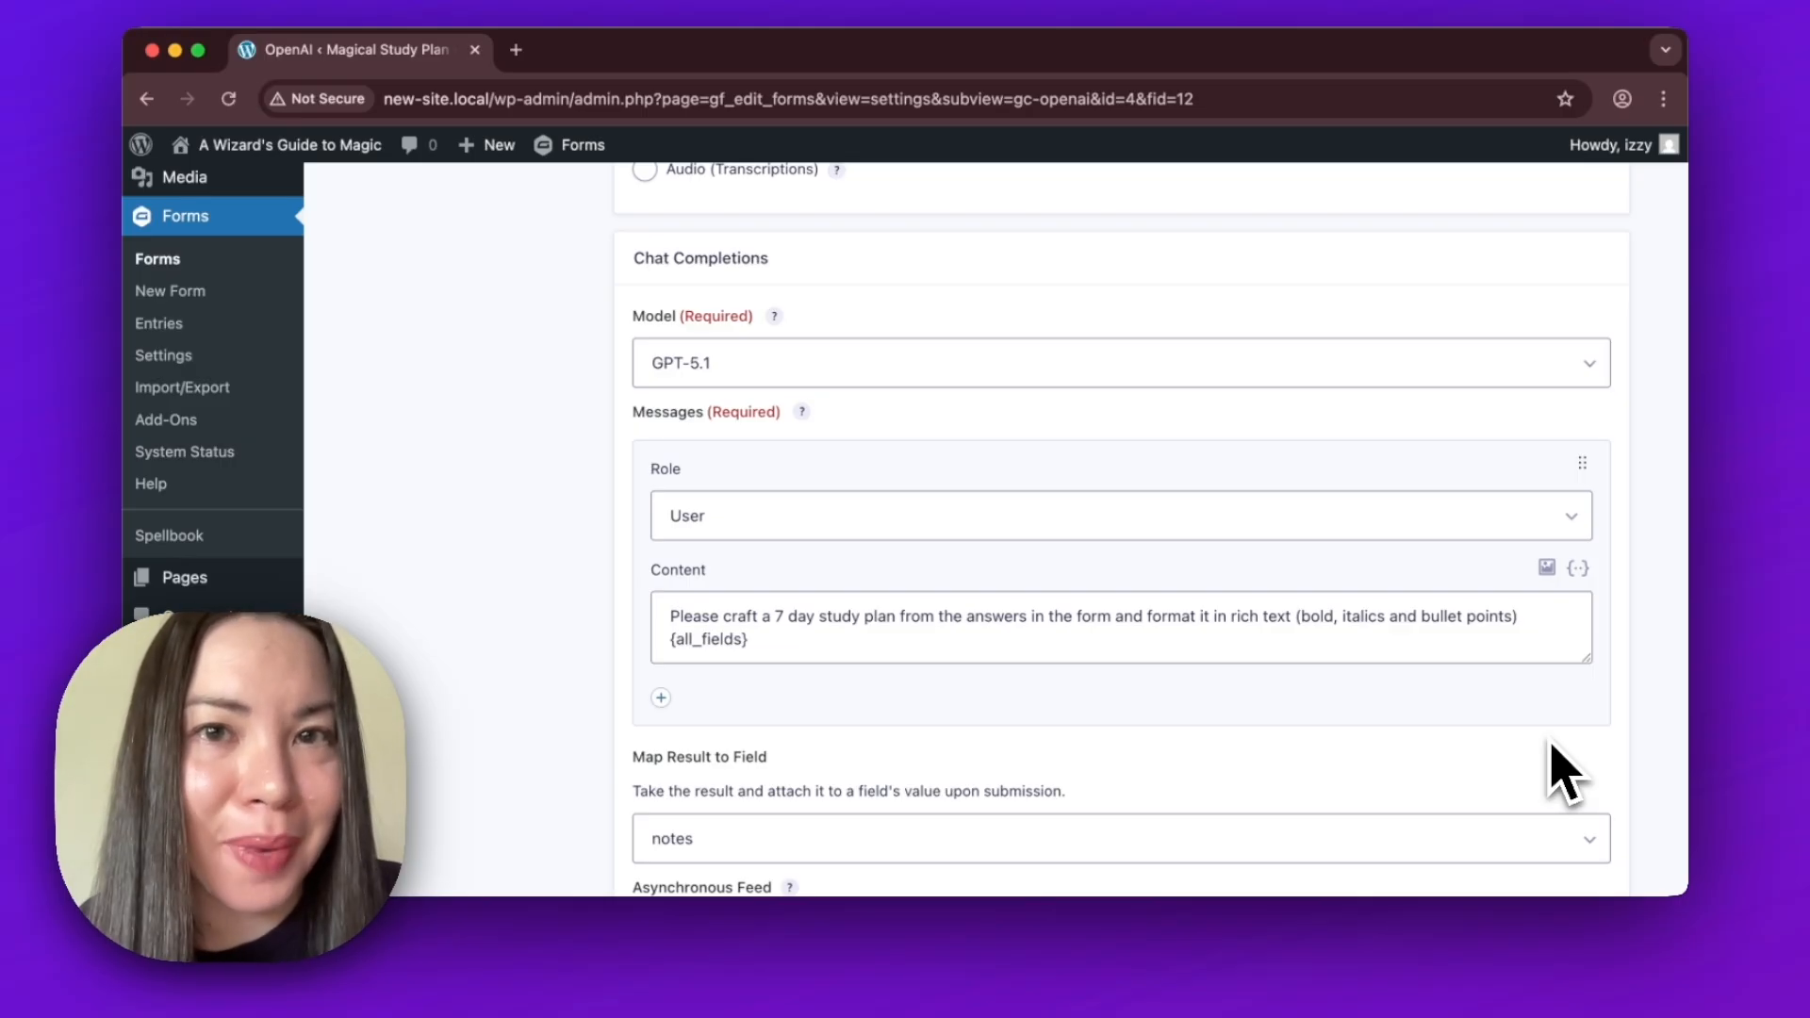
Map the feed's result to the notes field.
{"action": "scroll", "coordinate": [1603, 755], "scroll_direction": "down", "scroll_amount": 5}
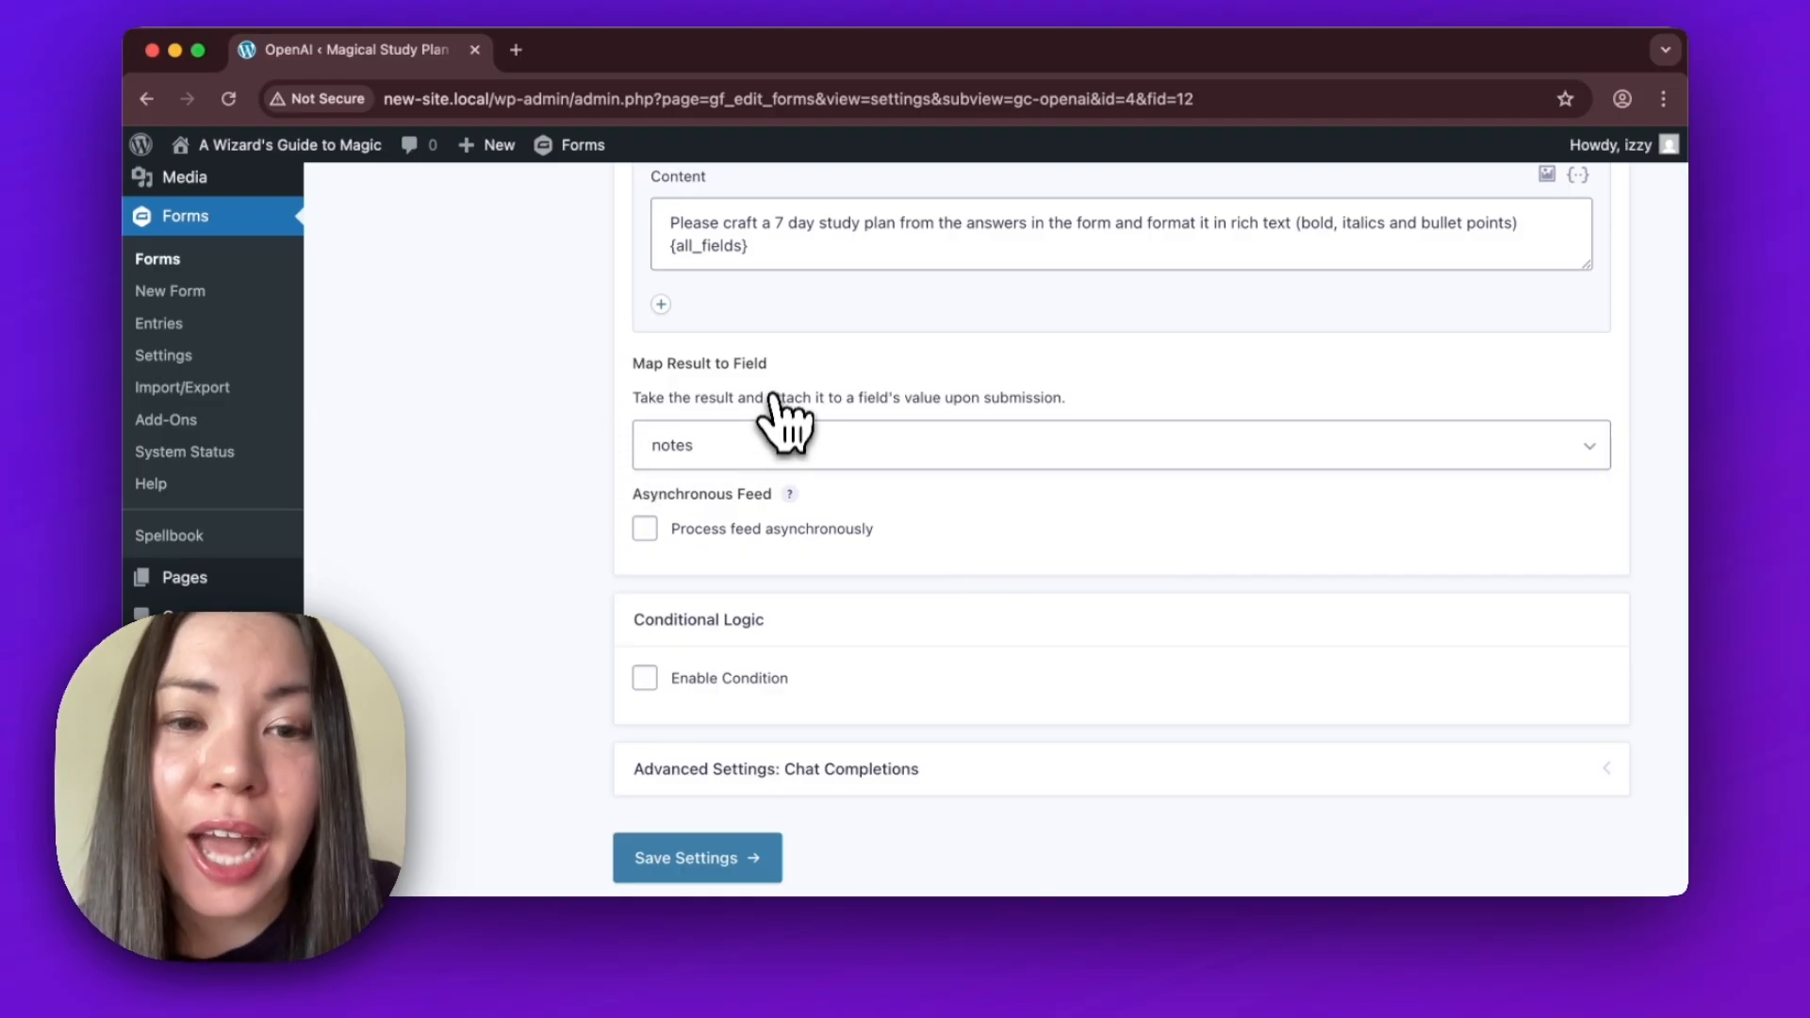
{"action": "left_click", "coordinate": [772, 451]}
{"action": "left_click", "coordinate": [773, 453]}
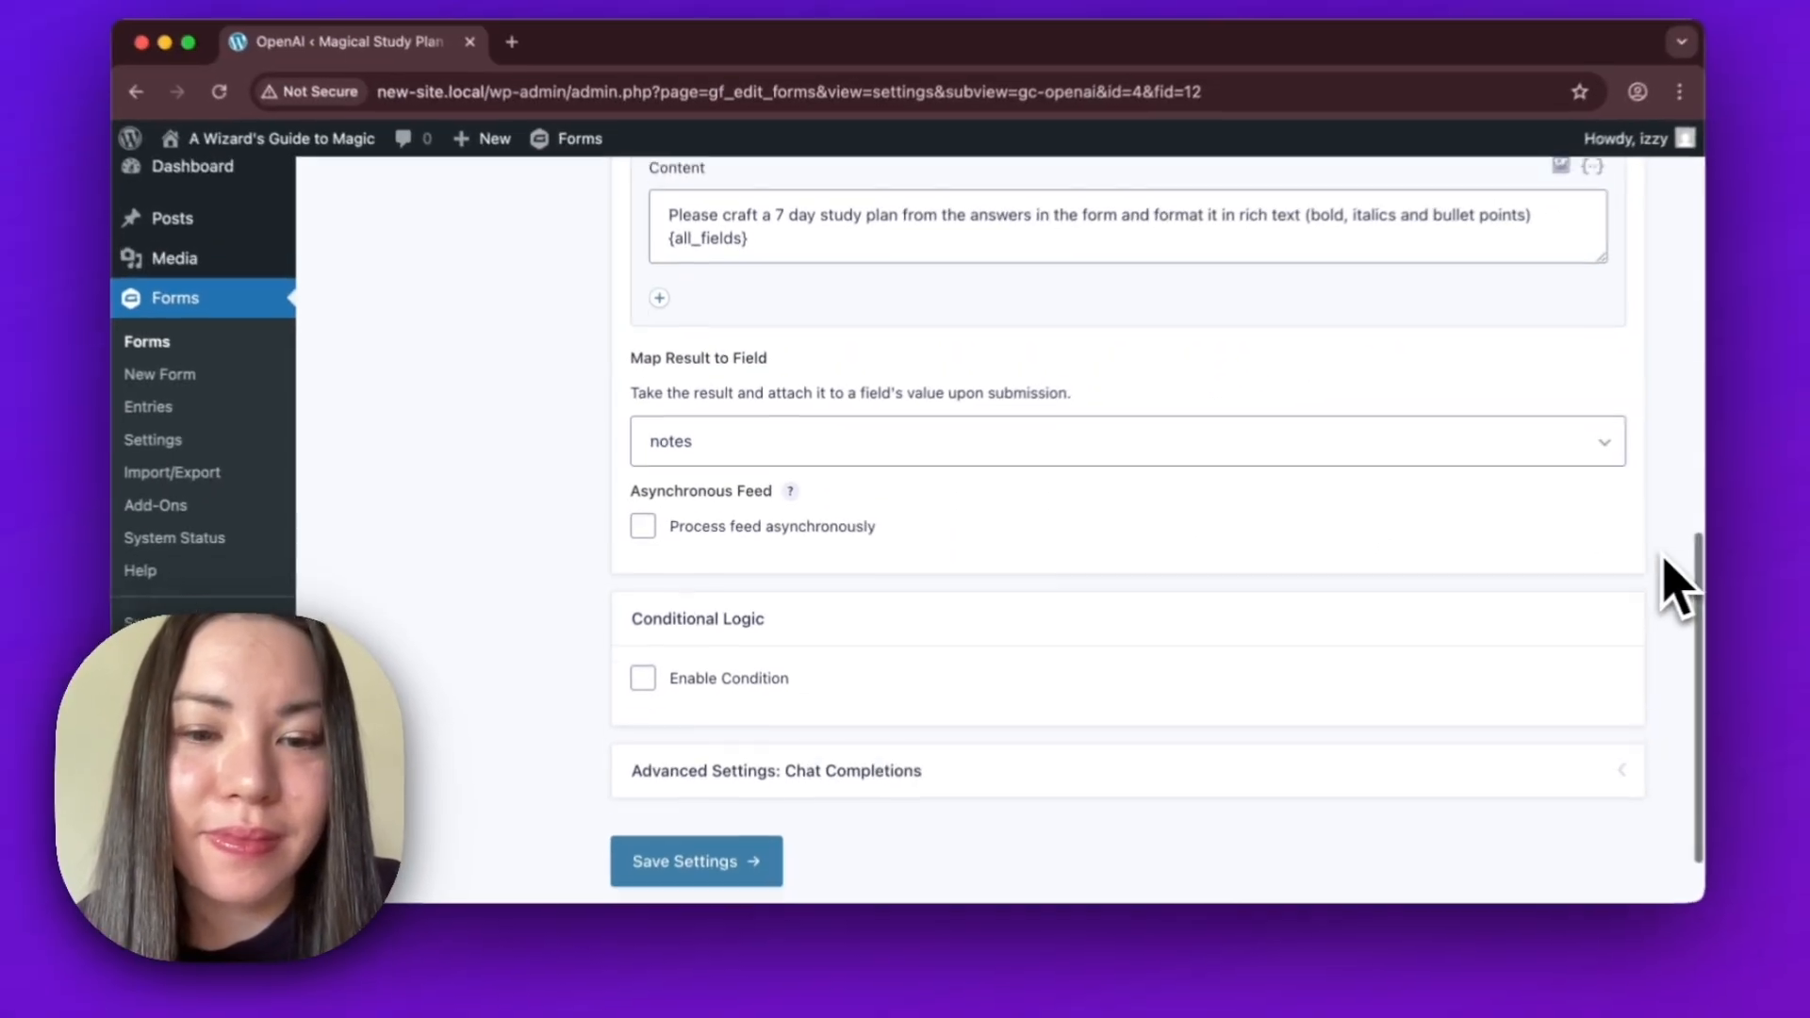
Expand the advanced Chat Completions settings and set the timeout to 90 seconds.
{"action": "scroll", "coordinate": [1664, 589], "scroll_direction": "down", "scroll_amount": 2}
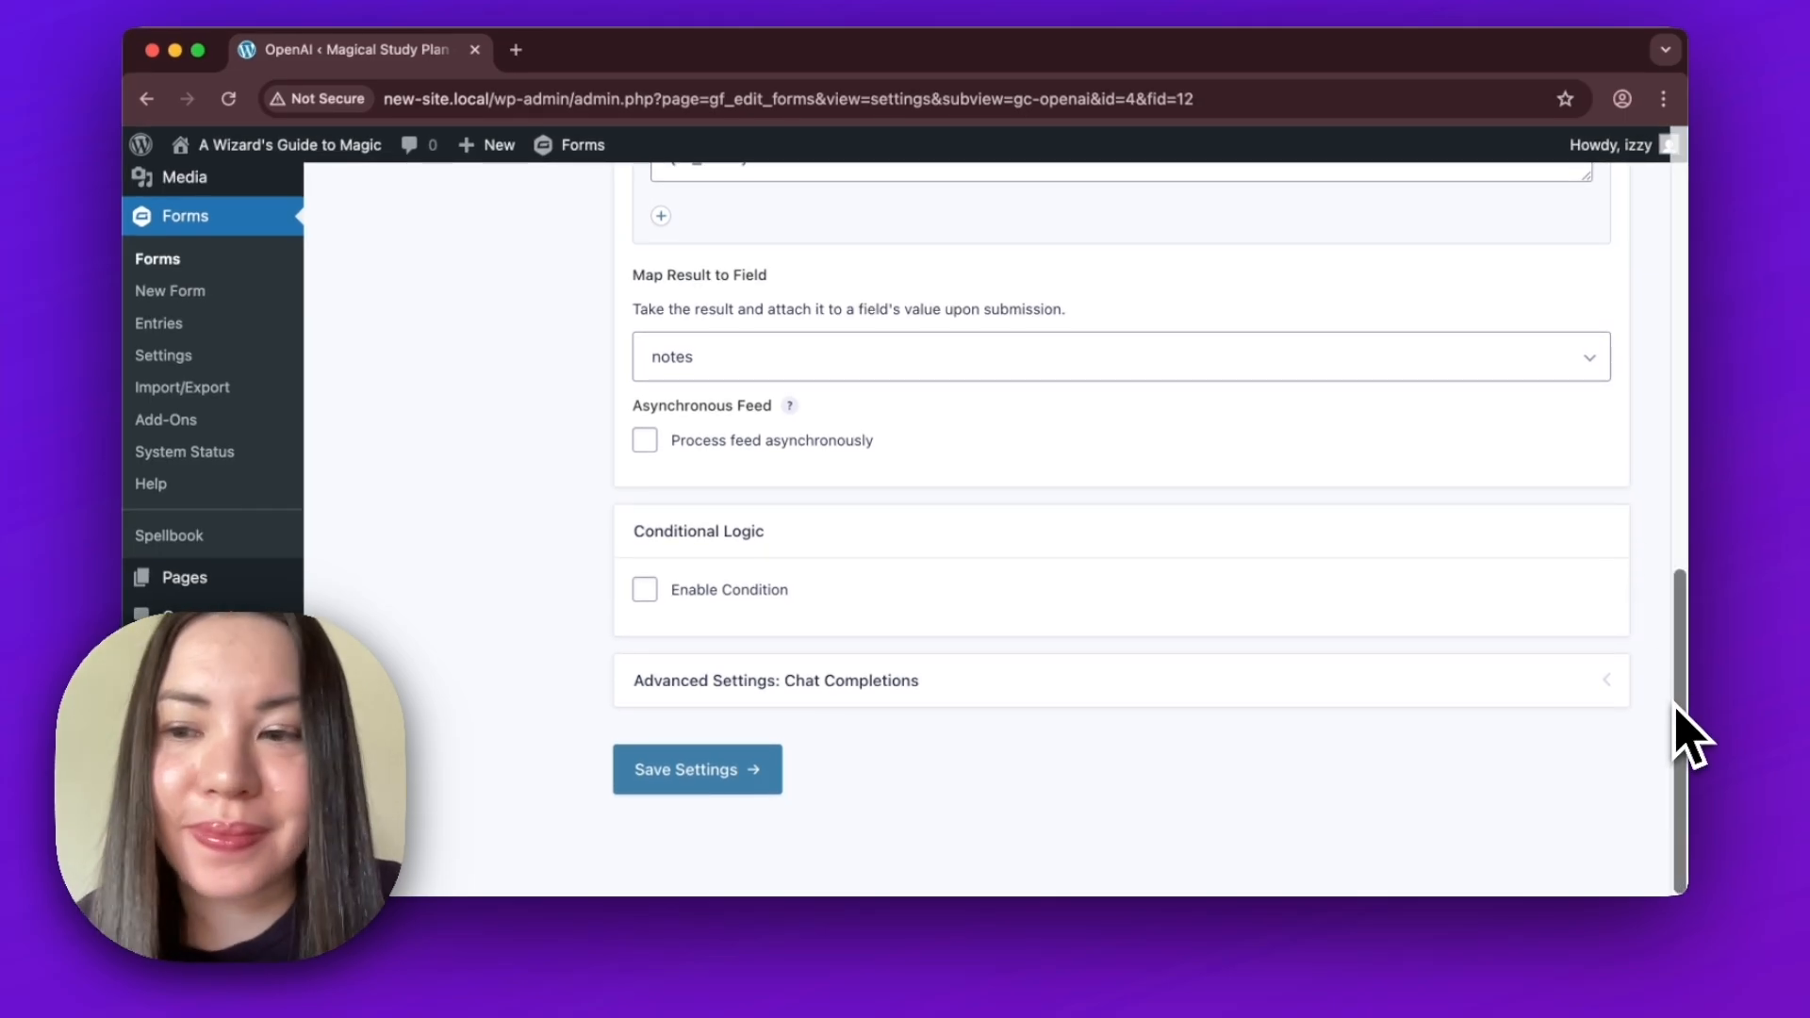
{"action": "left_click", "coordinate": [1607, 681]}
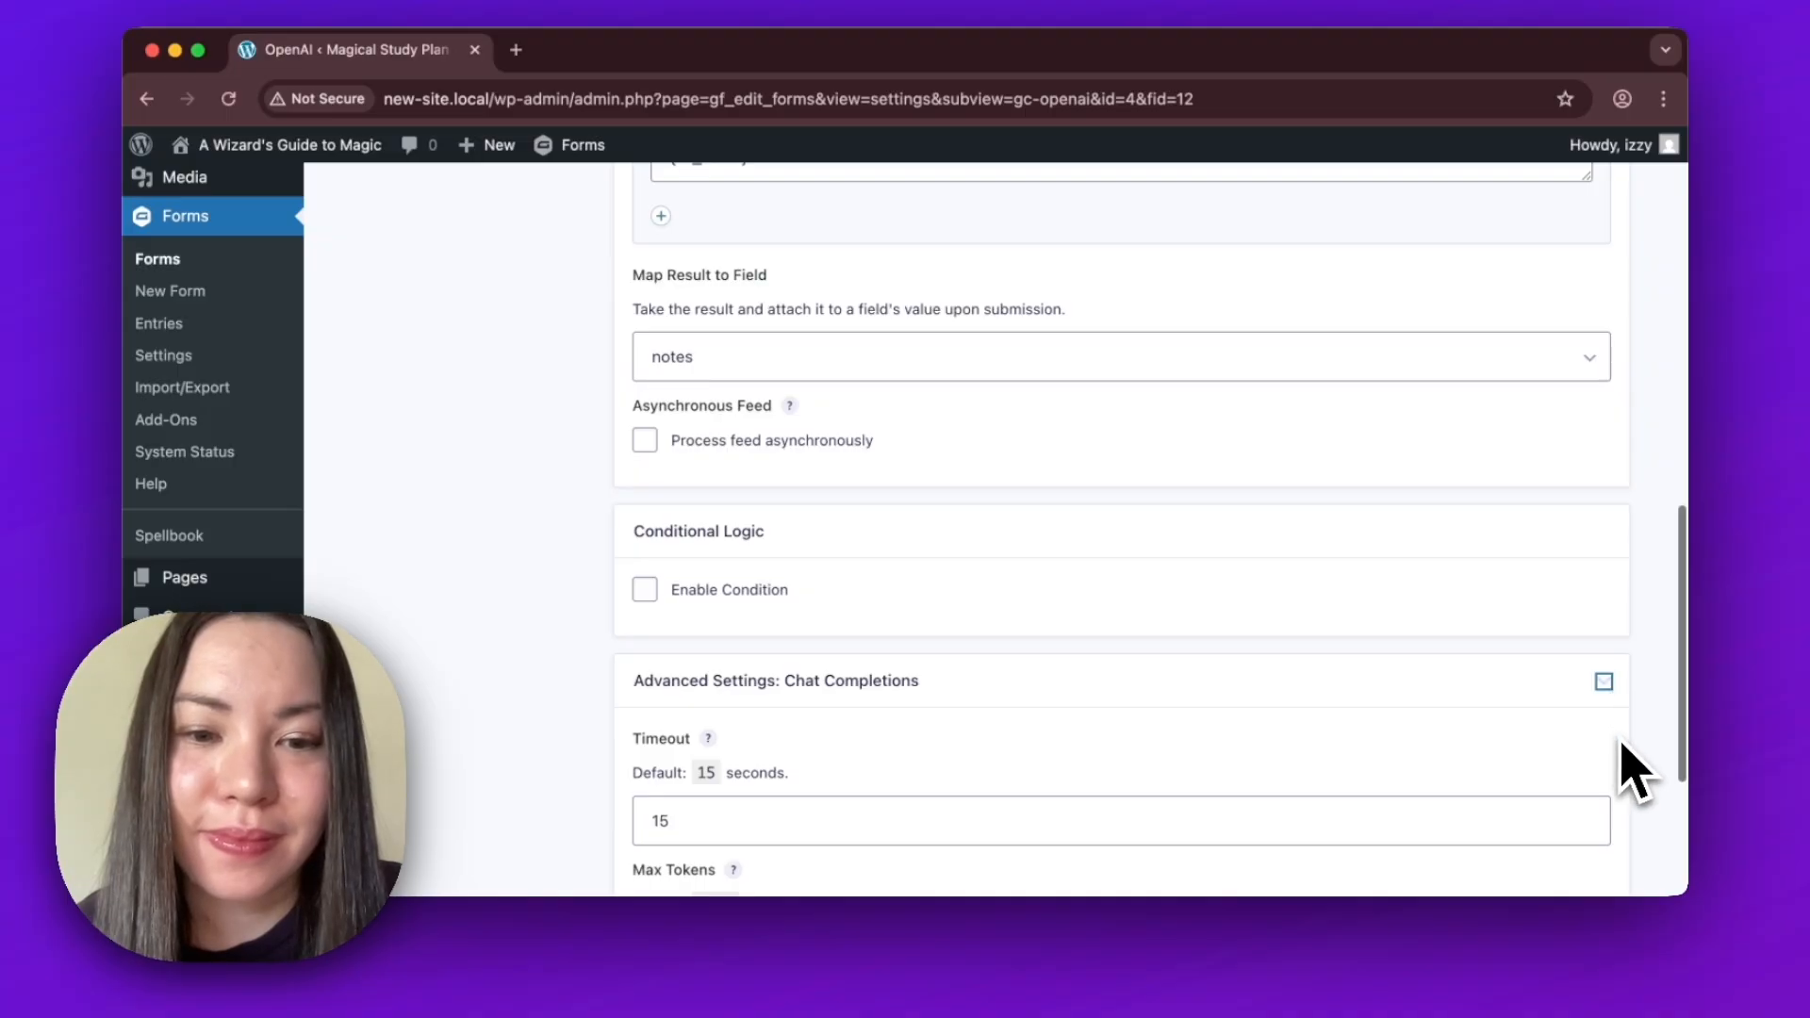
{"action": "scroll", "coordinate": [1636, 768], "scroll_direction": "down", "scroll_amount": 4}
{"action": "left_click", "coordinate": [1483, 630]}
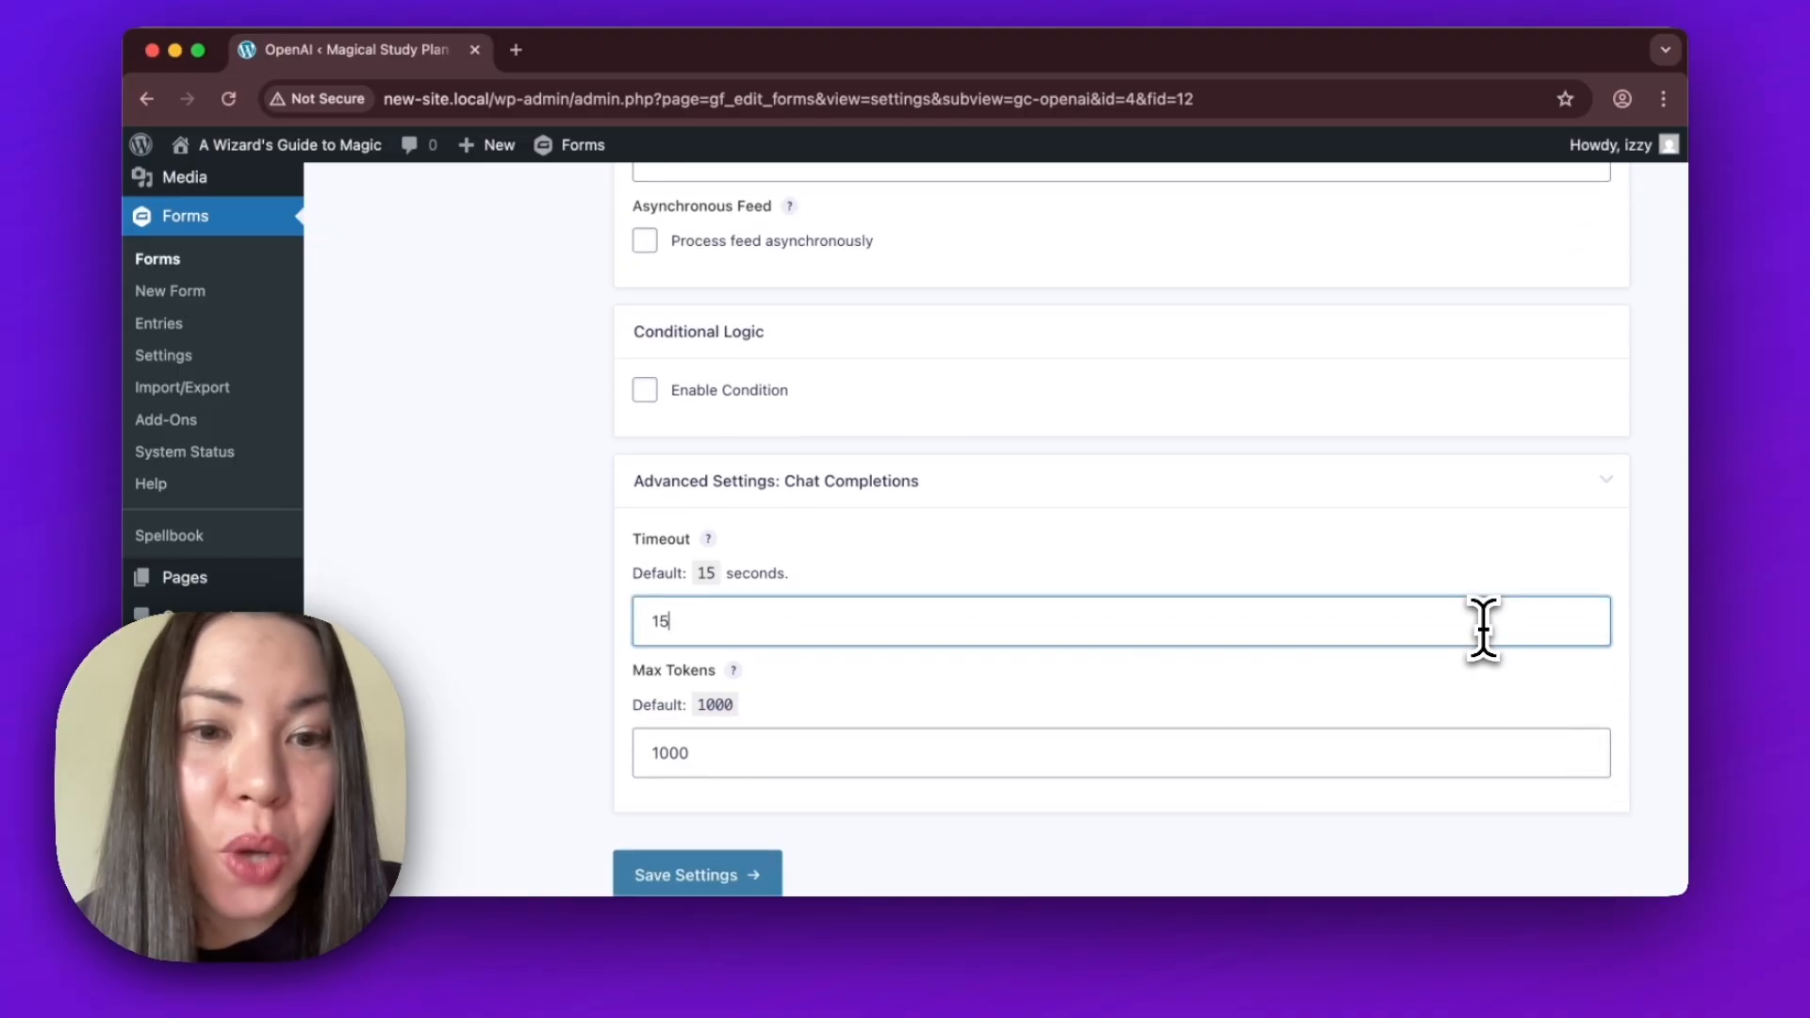
{"action": "key", "text": "BackSpace"}
{"action": "key", "text": "BackSpace"}
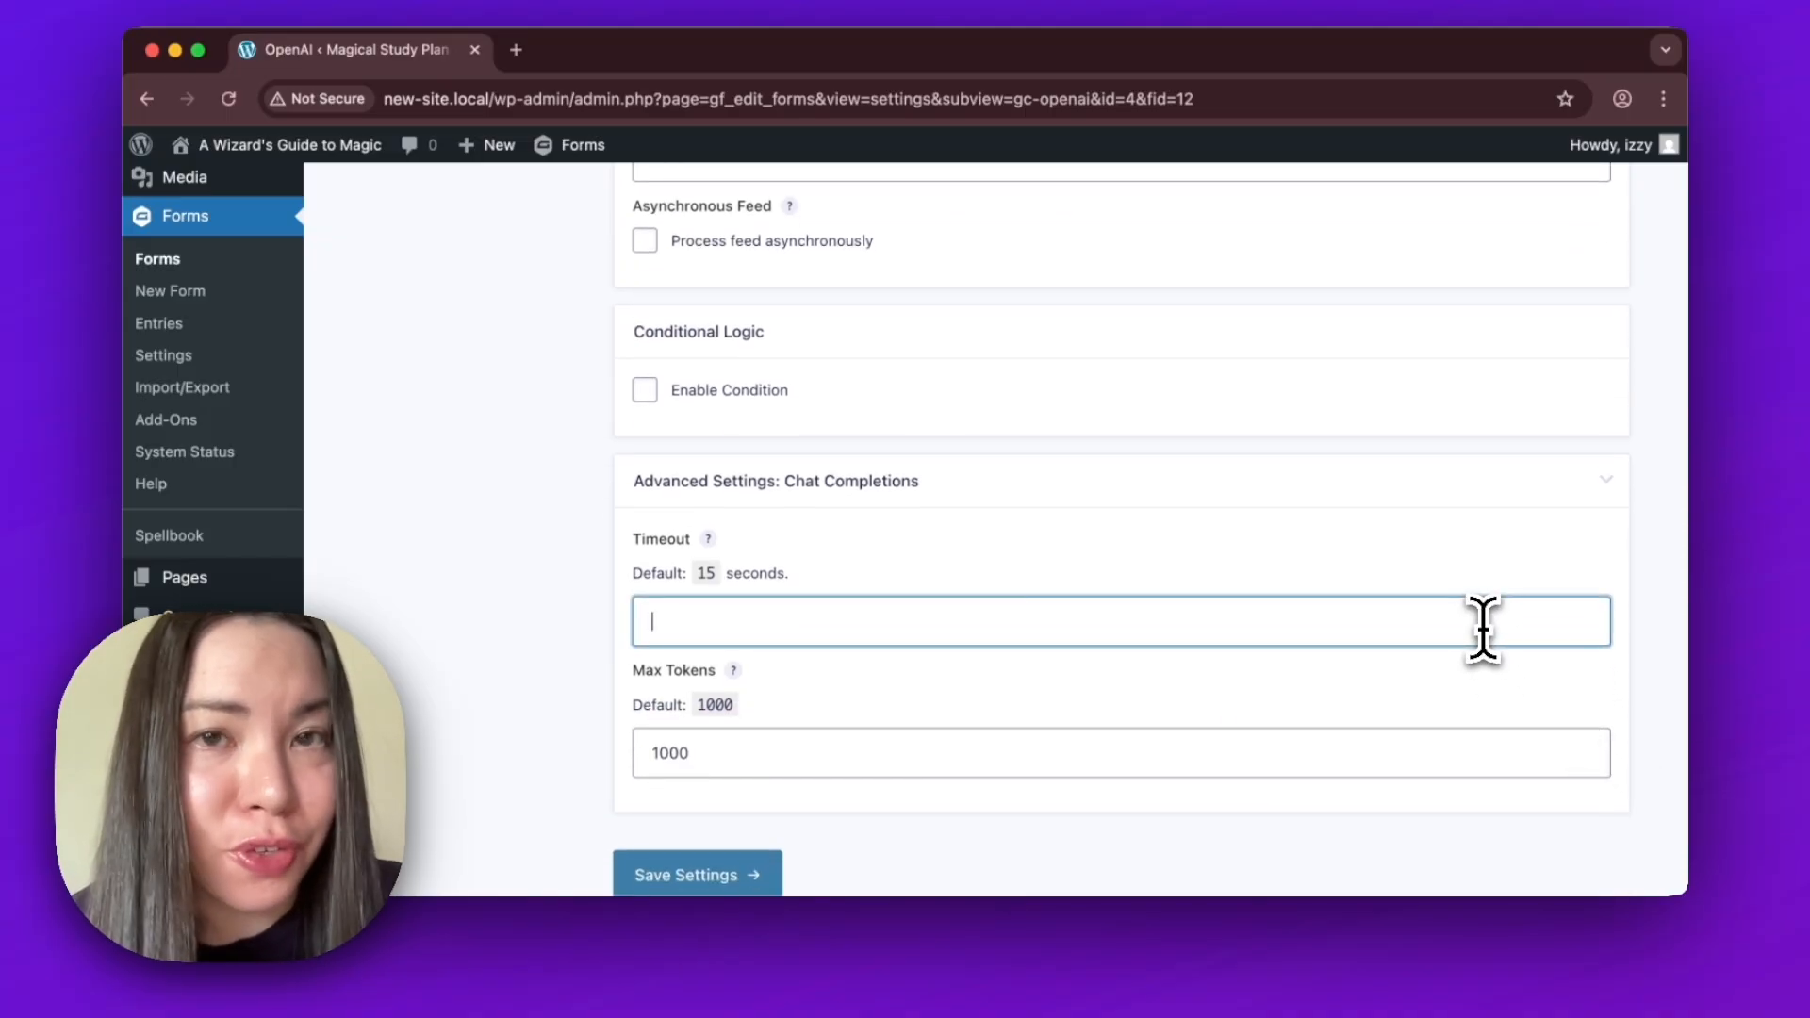
{"action": "type", "text": "90"}
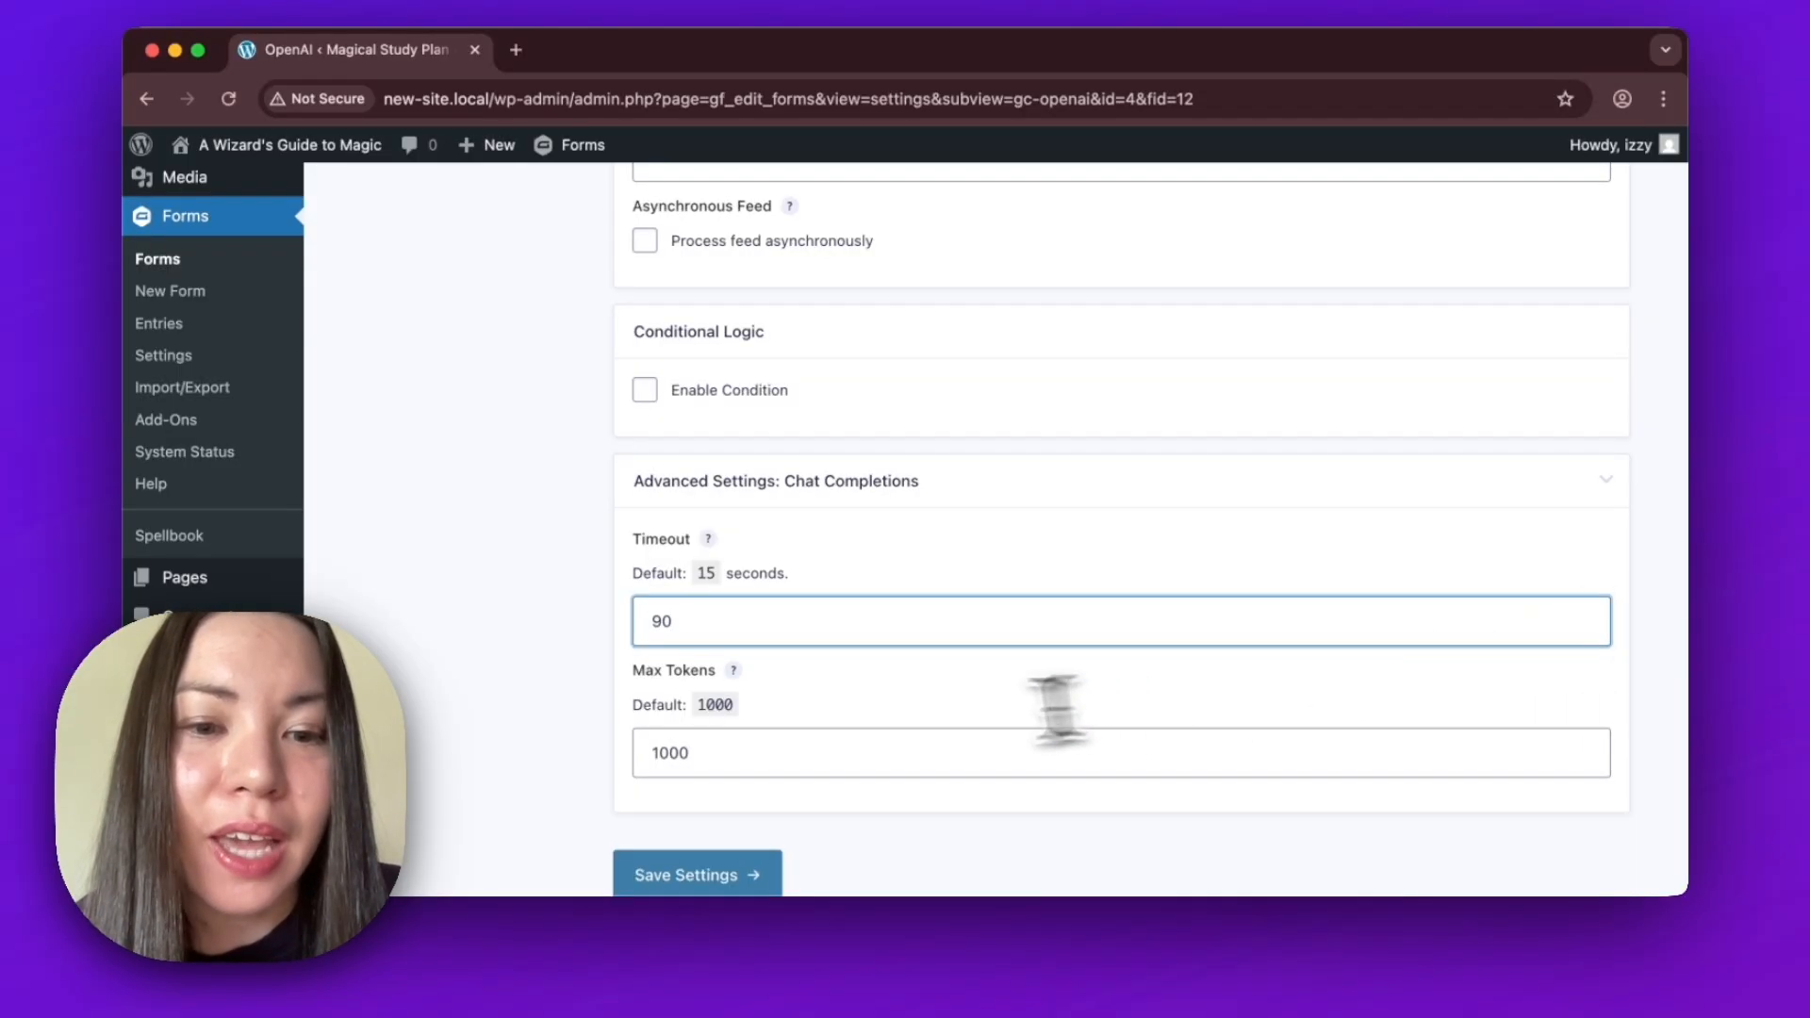
Set the feed's Max Tokens value to 3000.
{"action": "left_click_drag", "start_coordinate": [688, 760], "coordinate": [556, 767]}
{"action": "type", "text": "3000"}
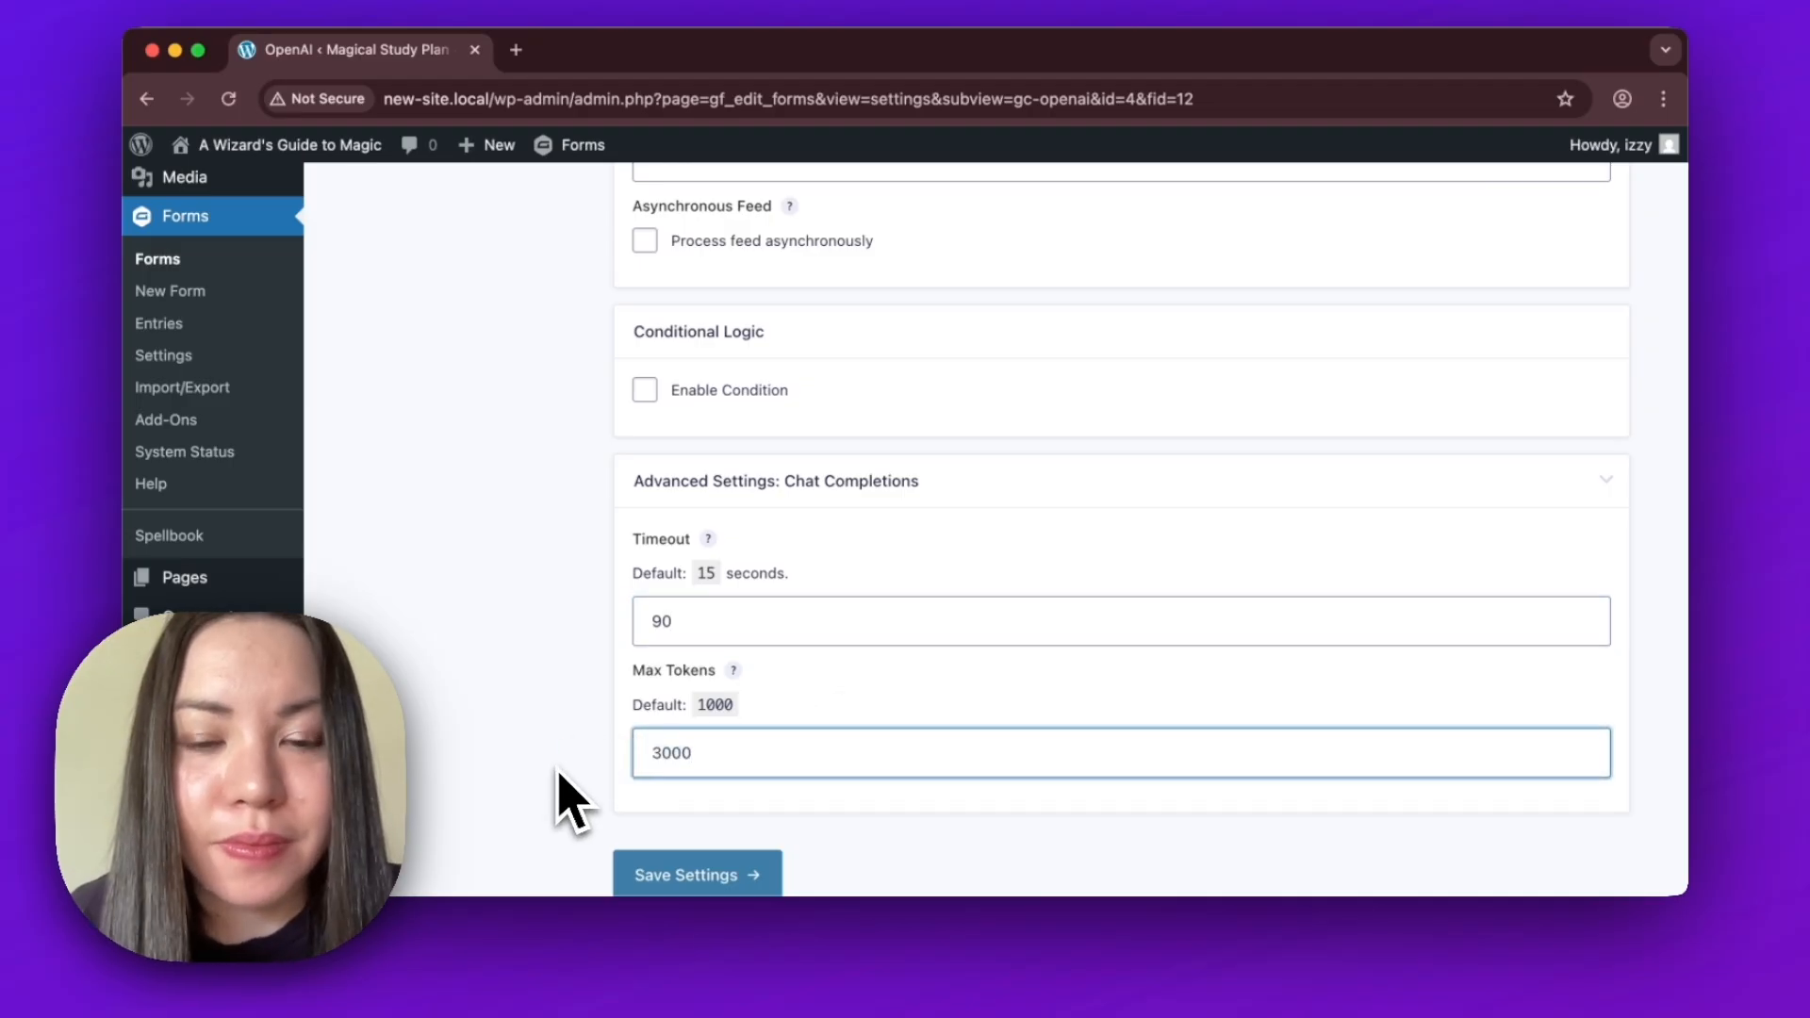
{"action": "left_click", "coordinate": [705, 819]}
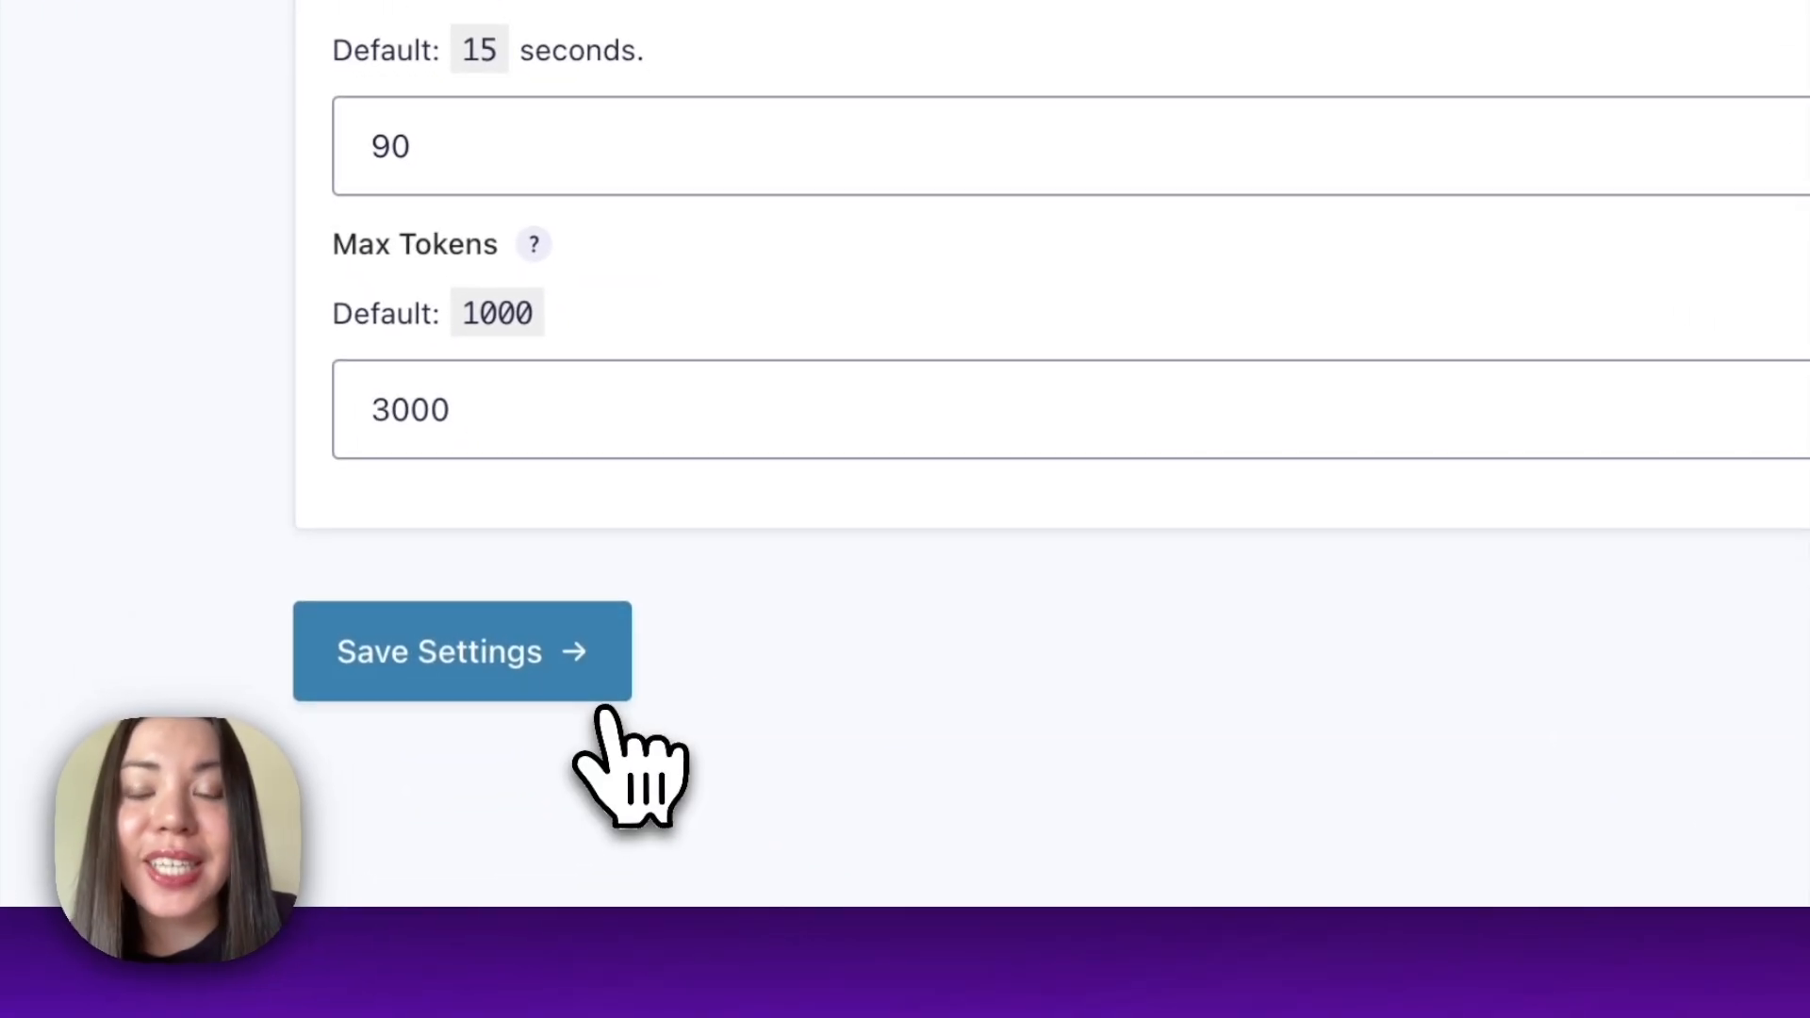
Save the OpenAI feed settings and open the form's Default Confirmation for editing.
{"action": "left_click", "coordinate": [606, 695]}
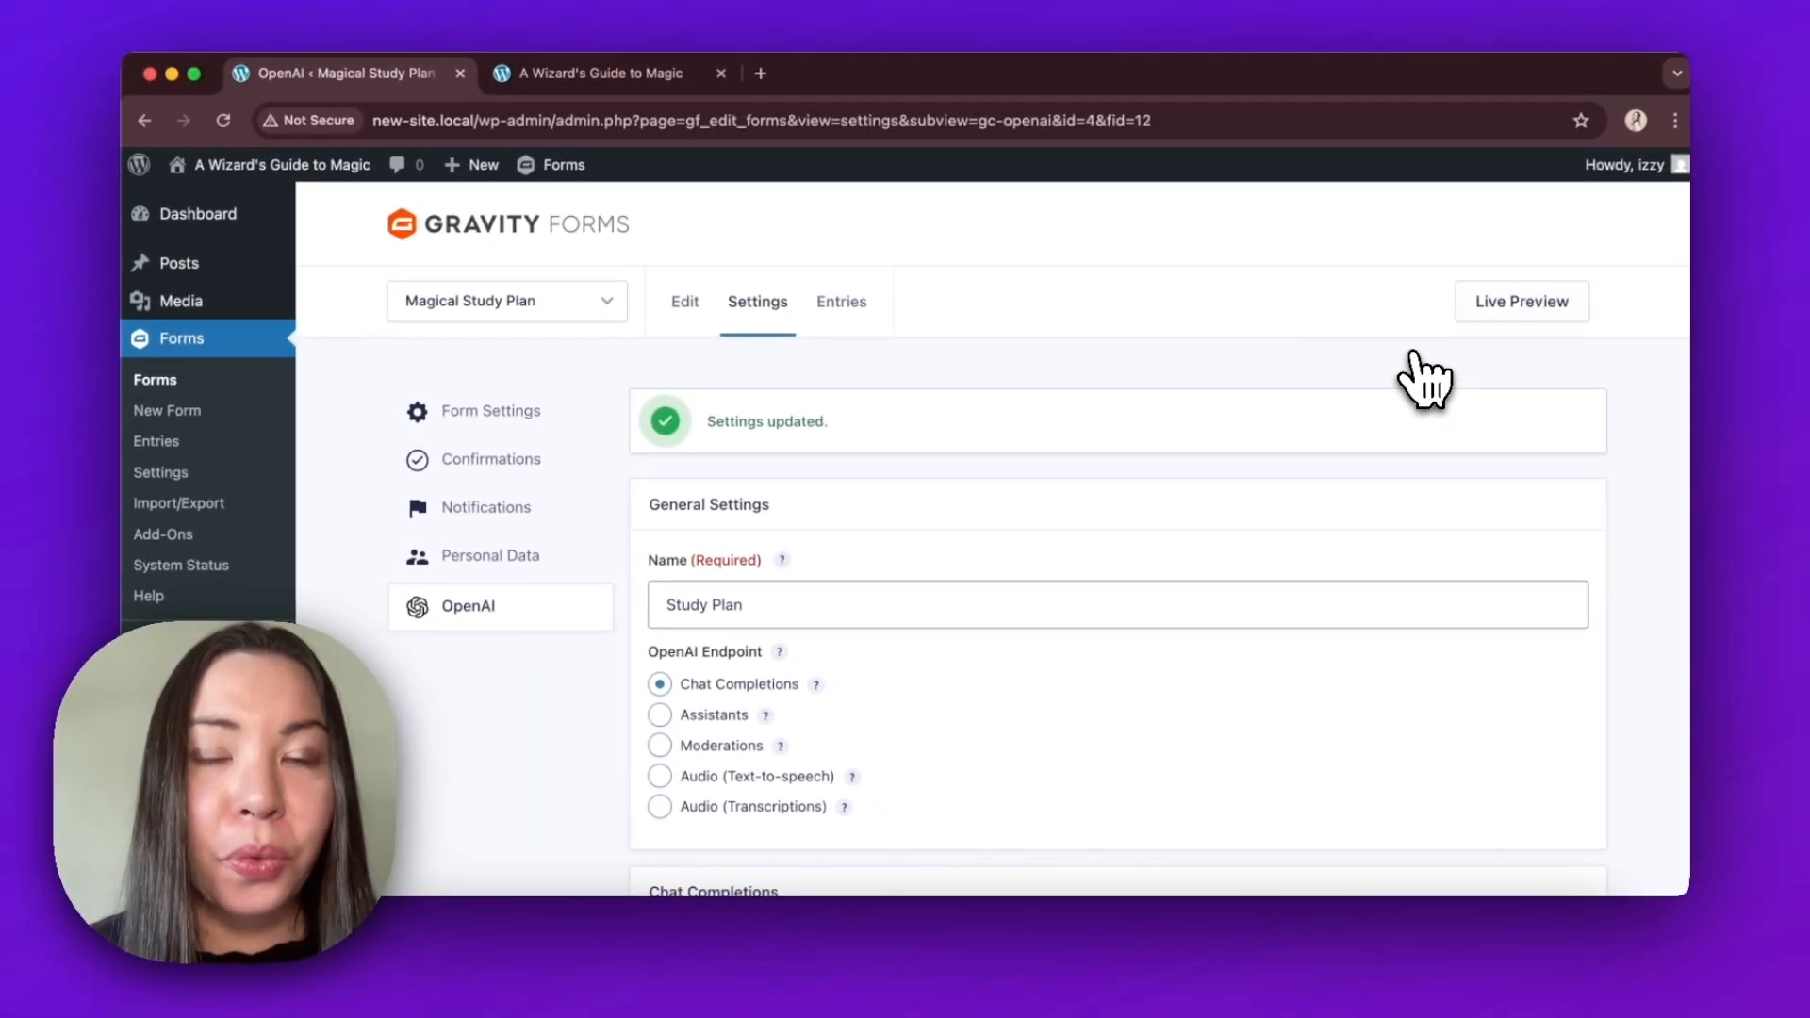
{"action": "left_click", "coordinate": [578, 471]}
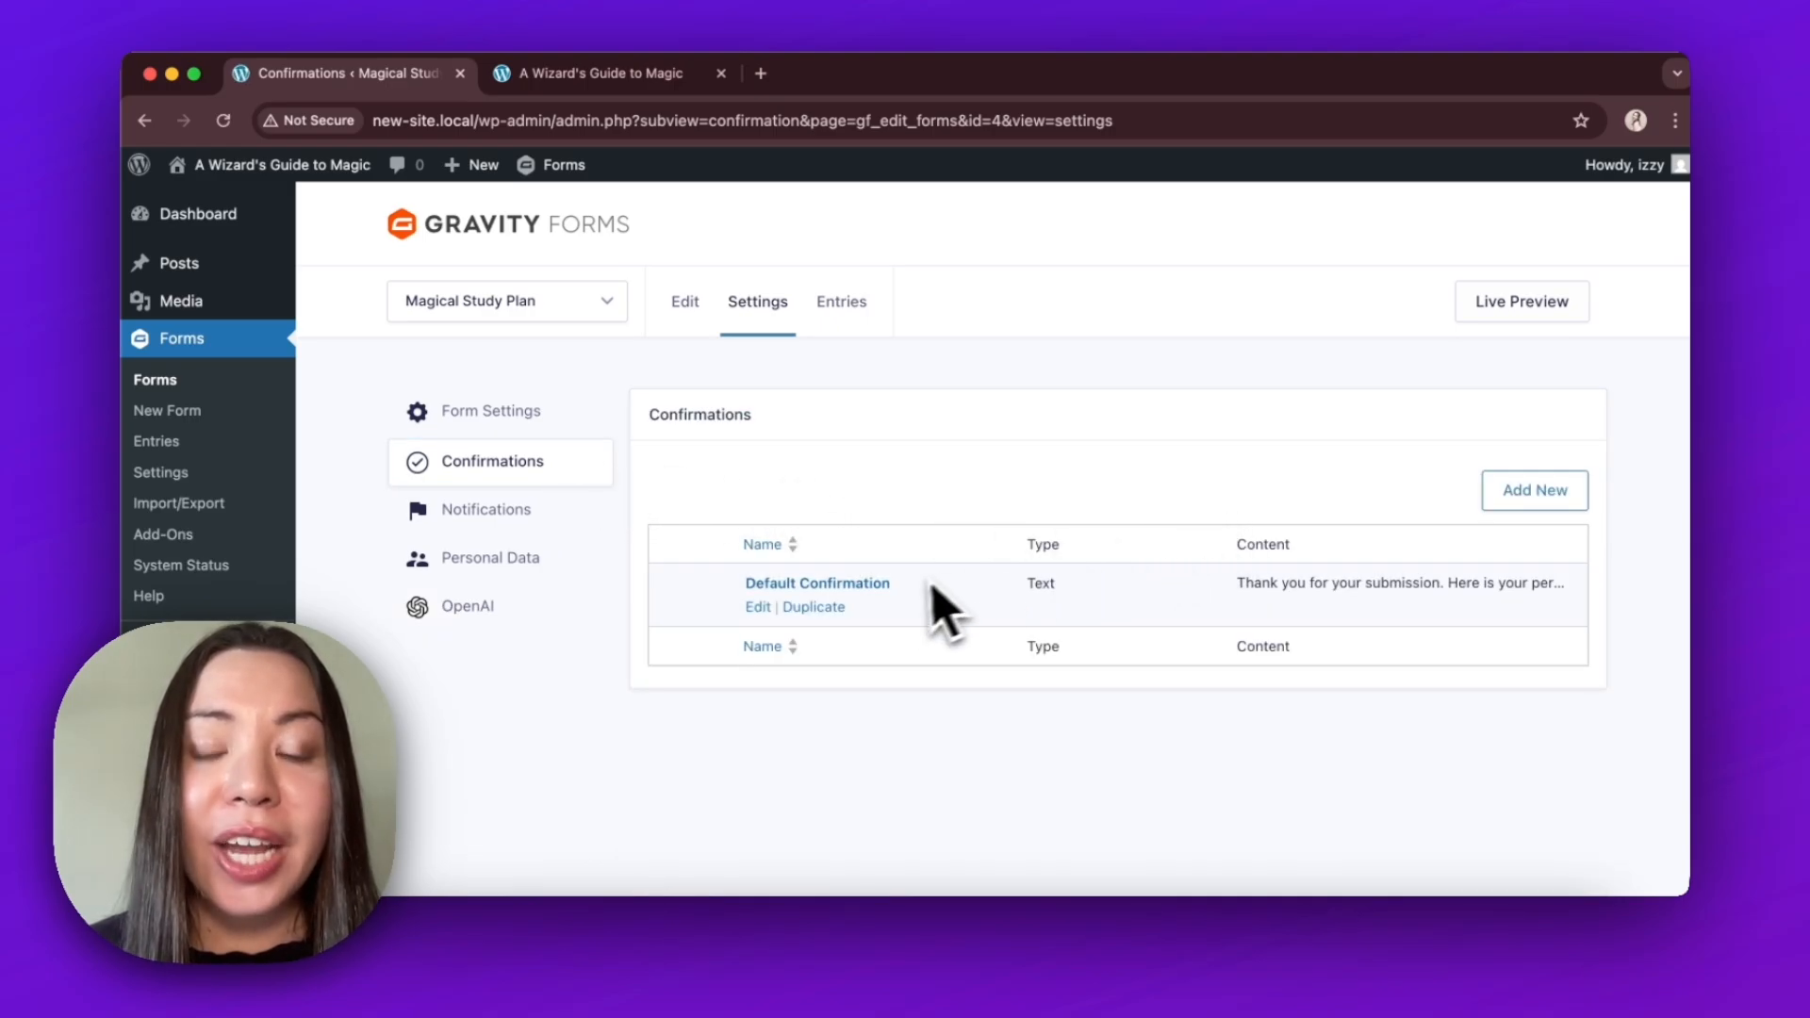
{"action": "left_click", "coordinate": [758, 609]}
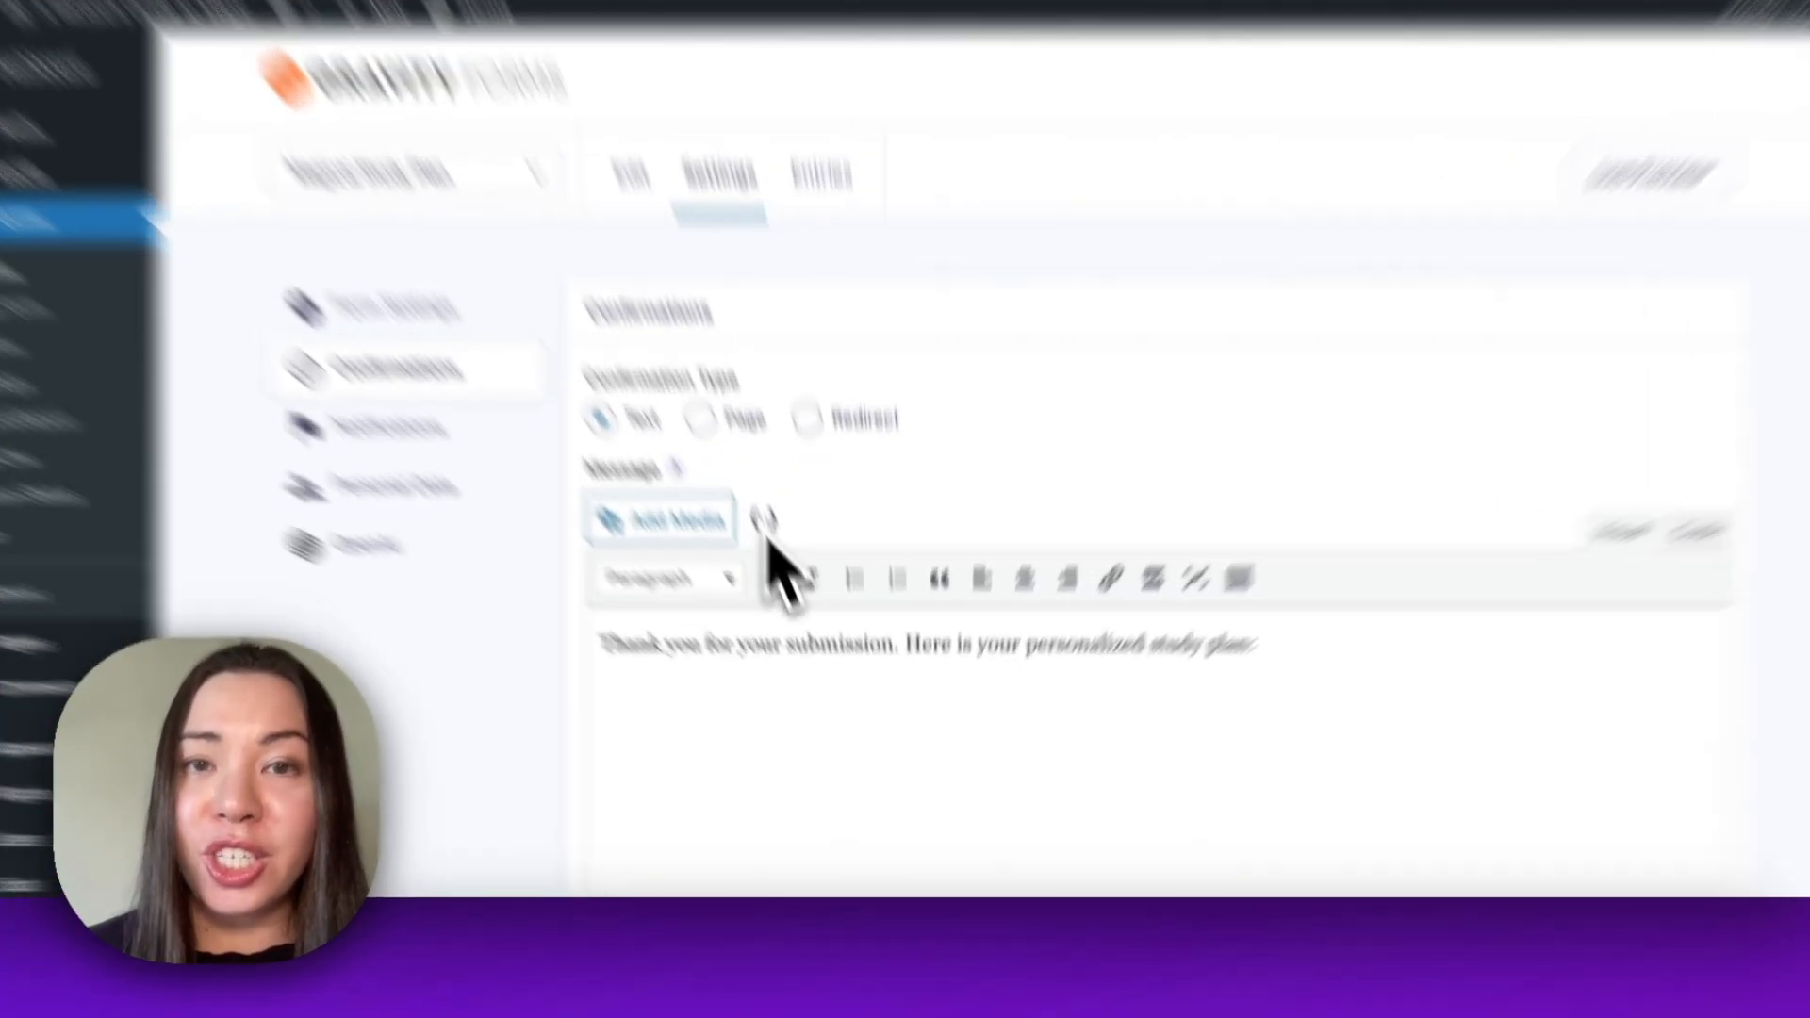
Insert the notes merge tag below the thank-you line in the confirmation message and save the confirmation.
{"action": "left_click", "coordinate": [795, 586]}
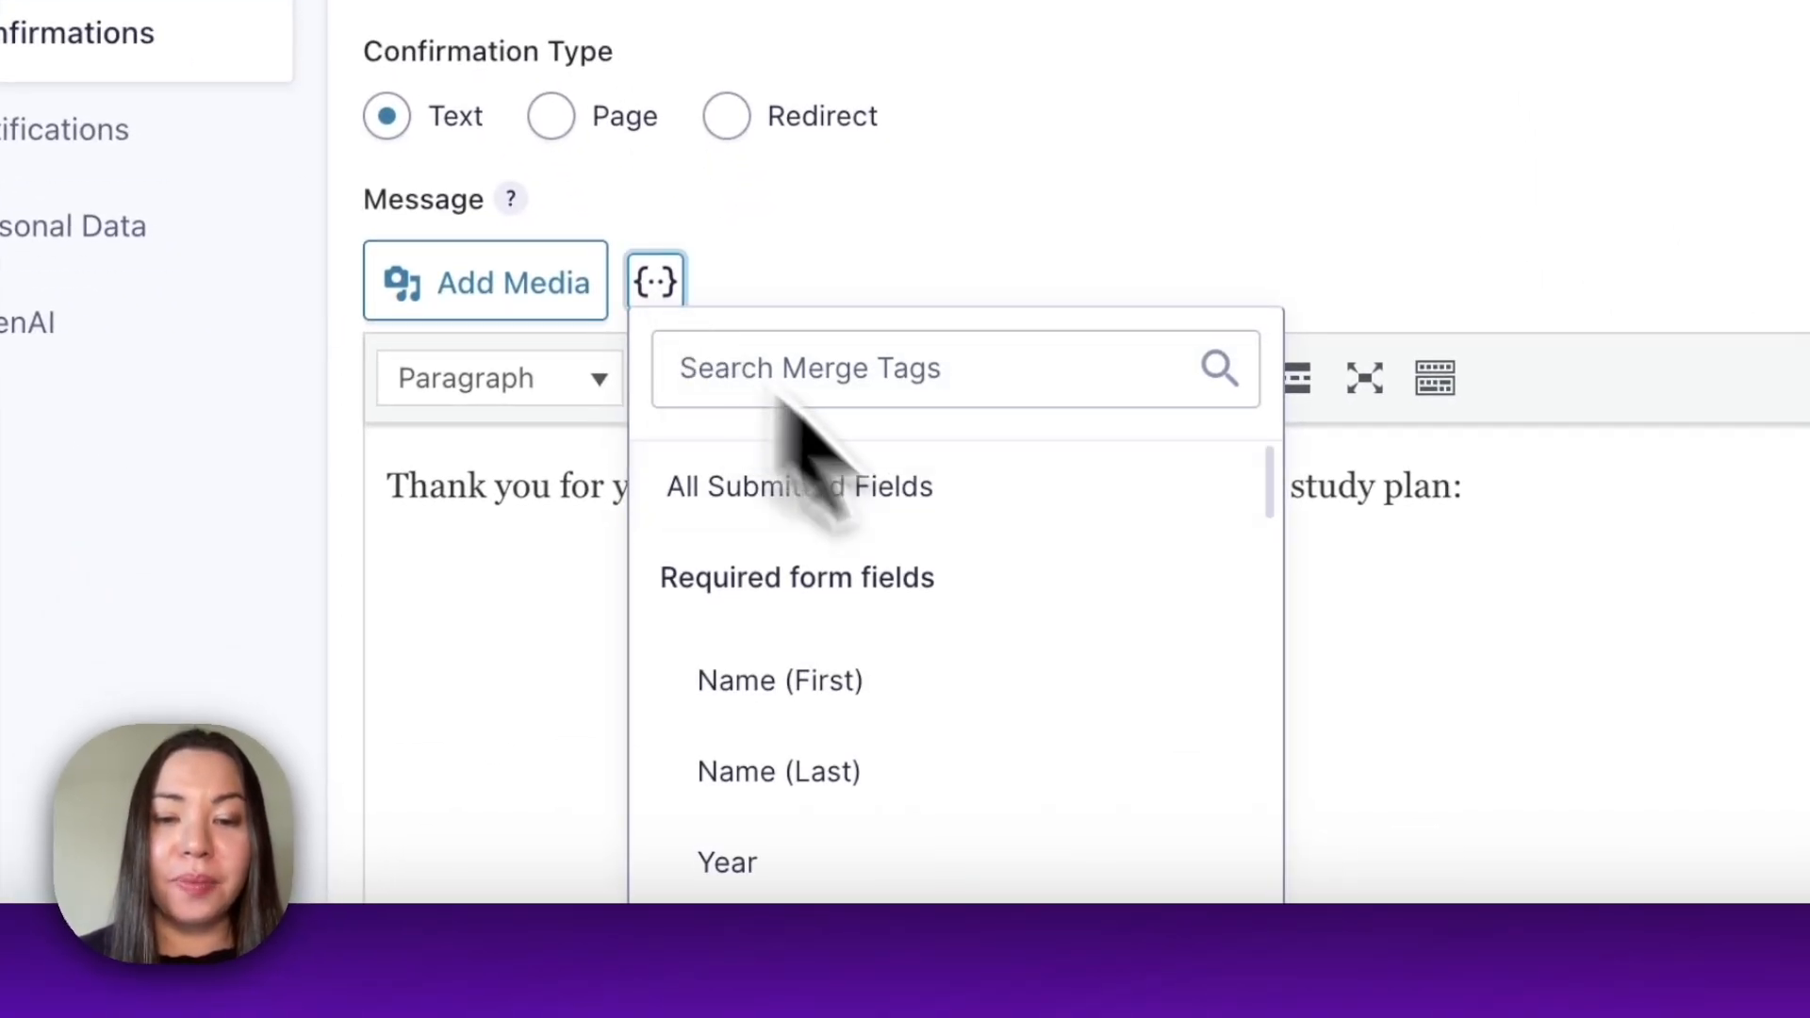
{"action": "scroll", "coordinate": [1098, 646], "scroll_direction": "down", "scroll_amount": 10}
{"action": "scroll", "coordinate": [1098, 646], "scroll_direction": "up", "scroll_amount": 4}
{"action": "scroll", "coordinate": [1099, 650], "scroll_direction": "up", "scroll_amount": 1}
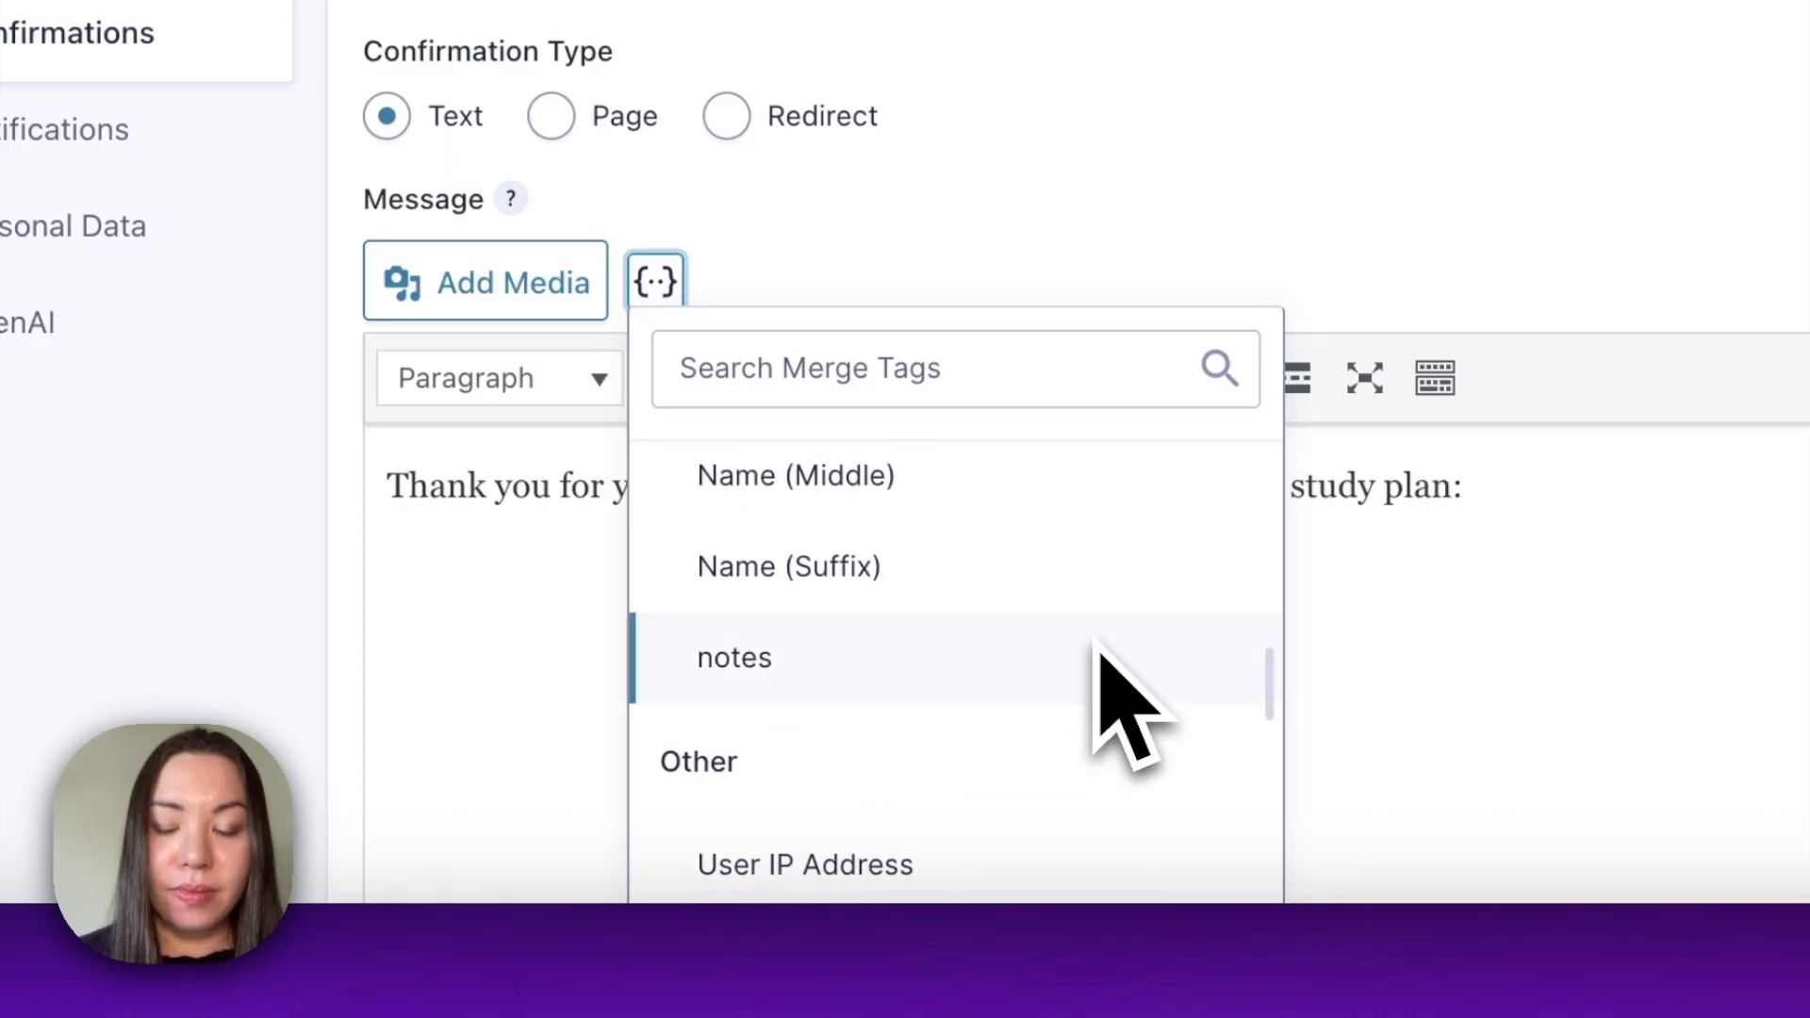
{"action": "left_click", "coordinate": [1160, 660]}
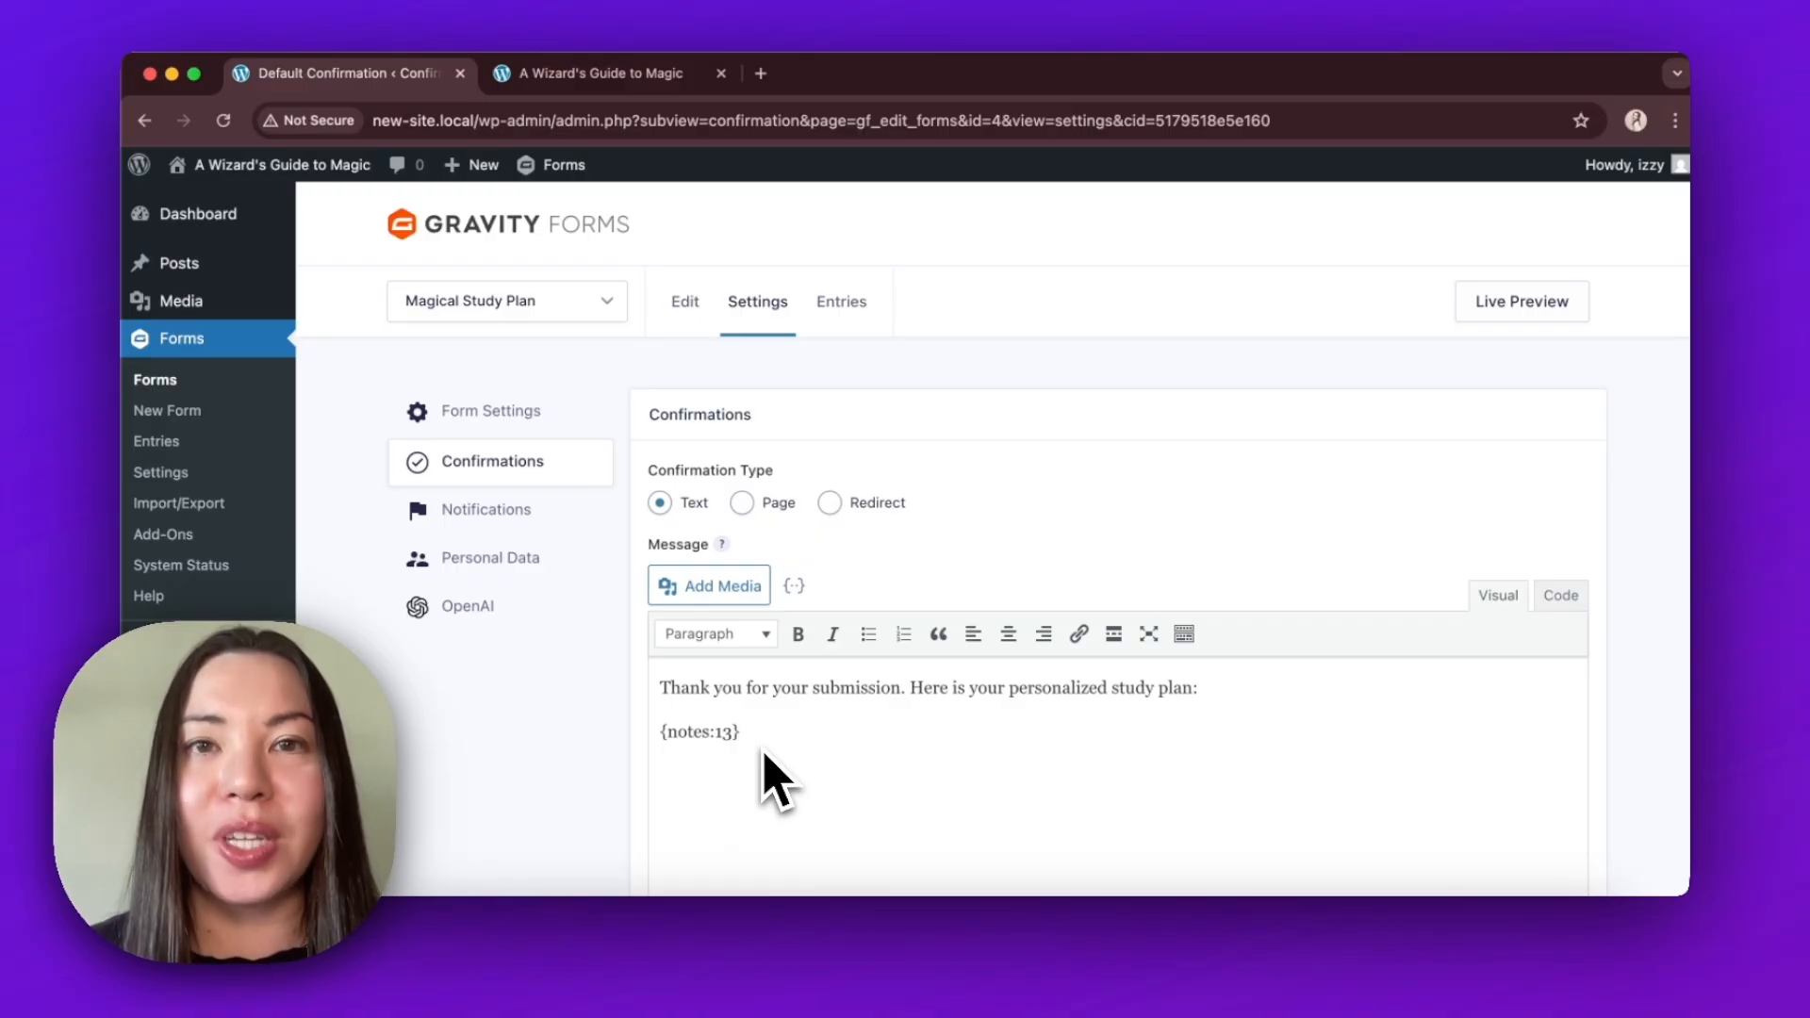
{"action": "scroll", "coordinate": [772, 782], "scroll_direction": "down", "scroll_amount": 4}
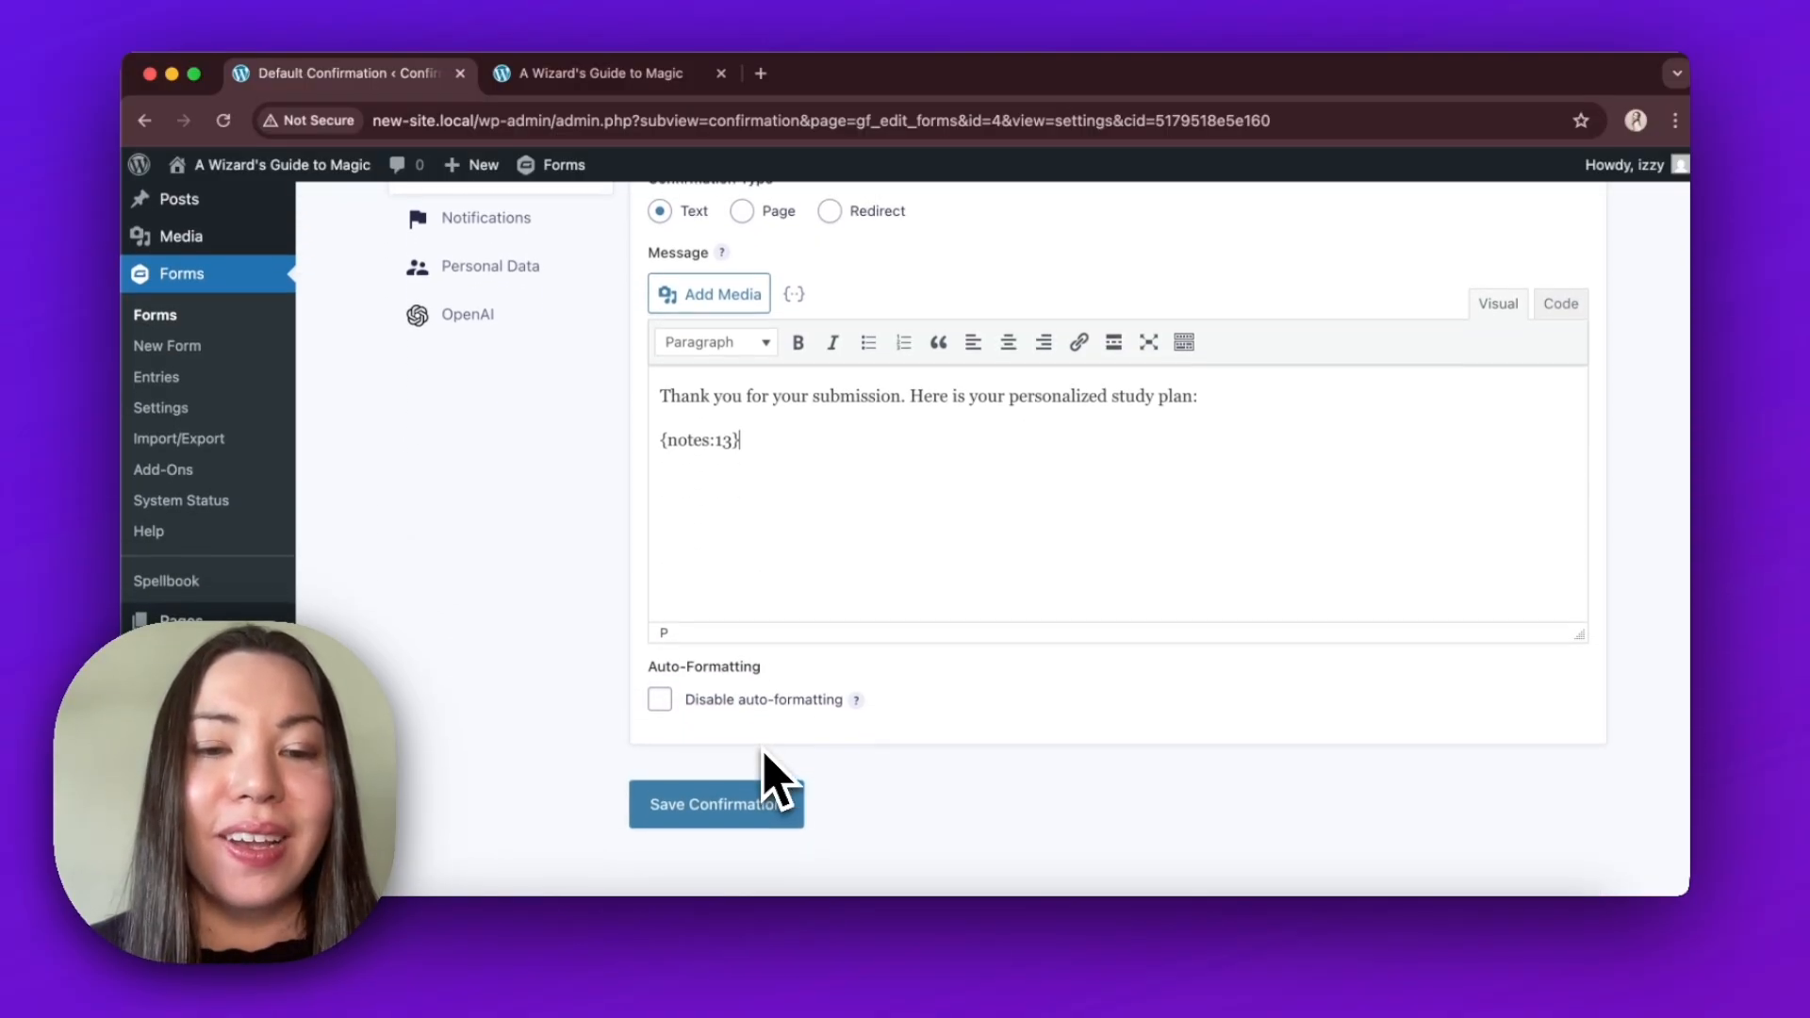
{"action": "left_click", "coordinate": [798, 801]}
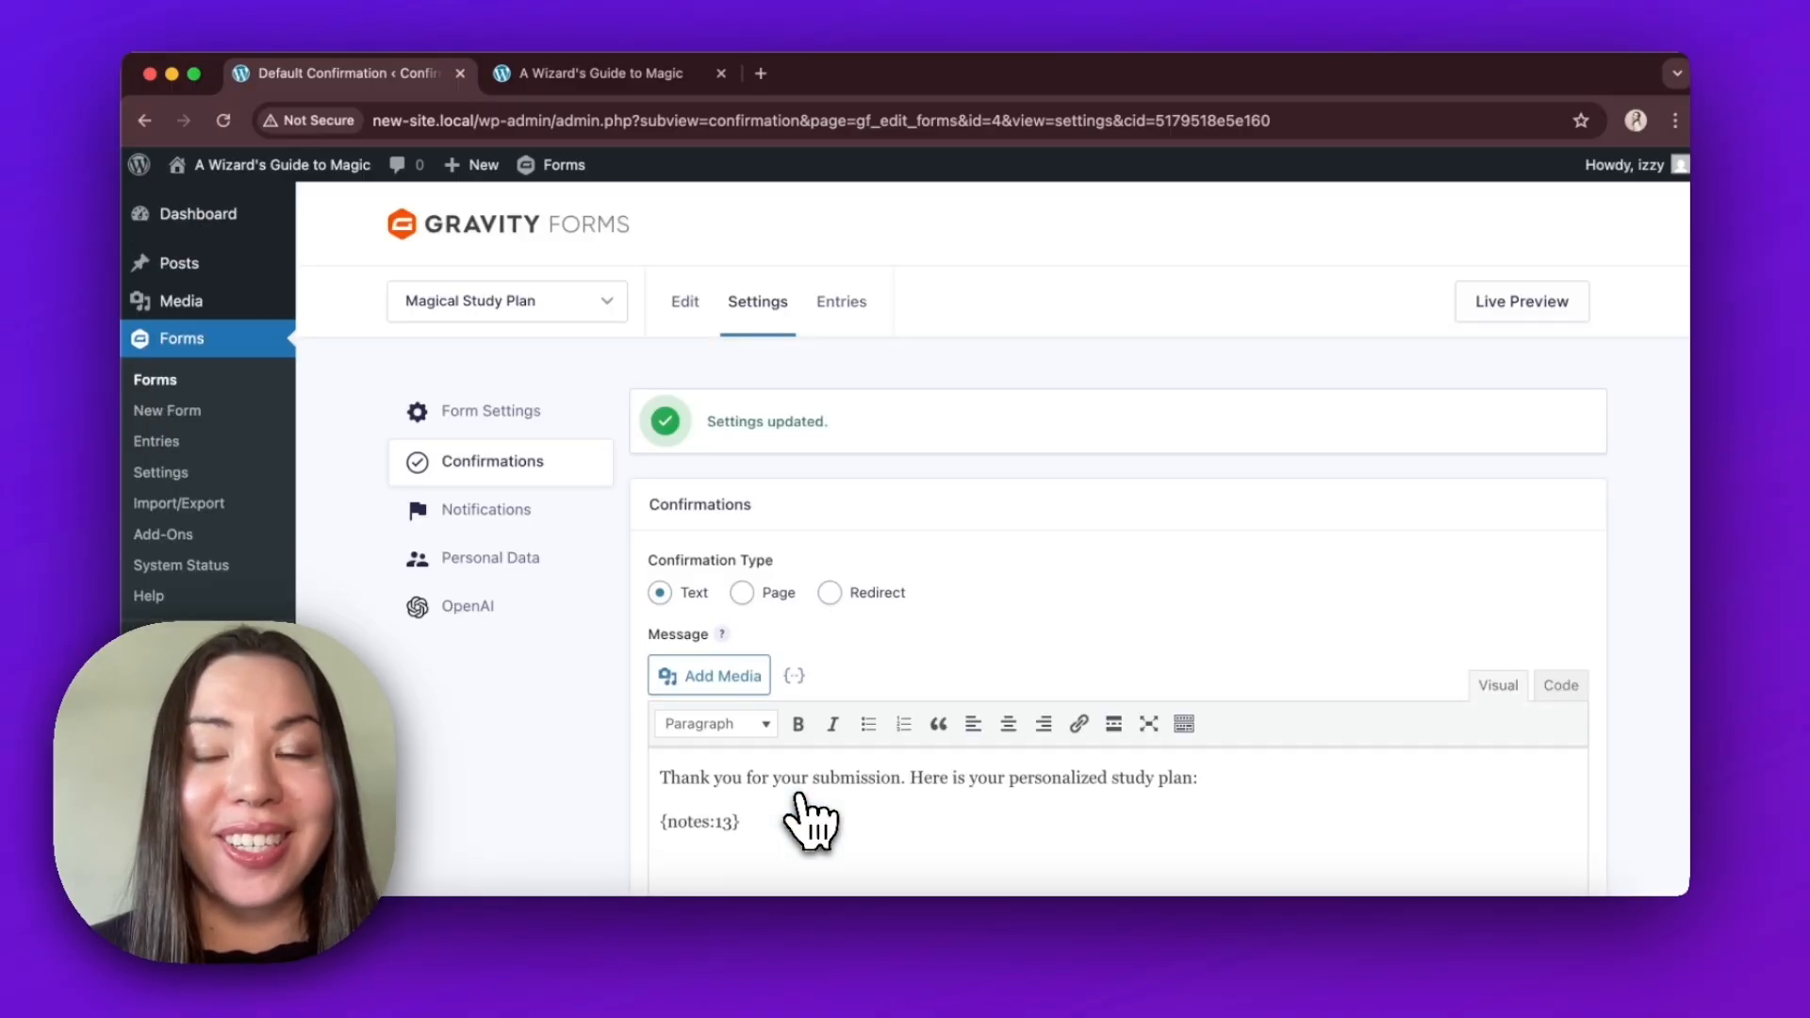
Open the live preview of the Magical Study Plan form and fill in the student's first and last name.
{"action": "left_click", "coordinate": [1565, 309]}
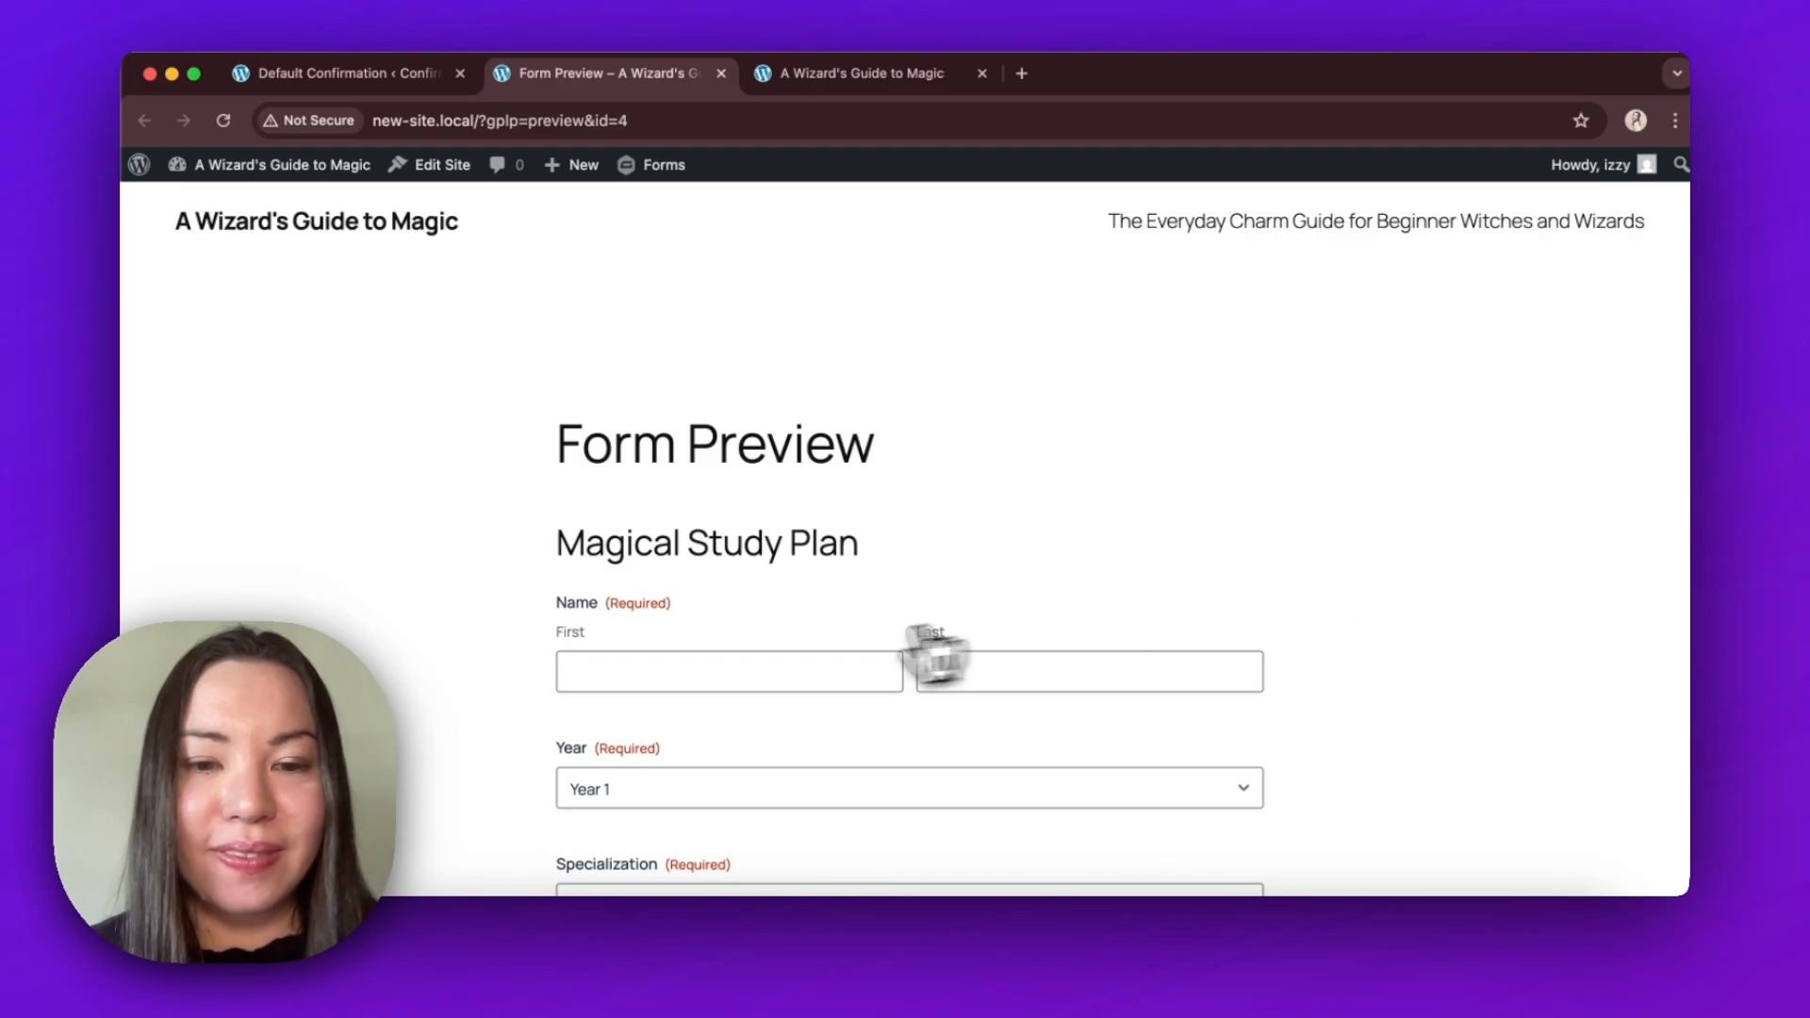
{"action": "left_click", "coordinate": [872, 338]}
{"action": "type", "text": "Daisy"}
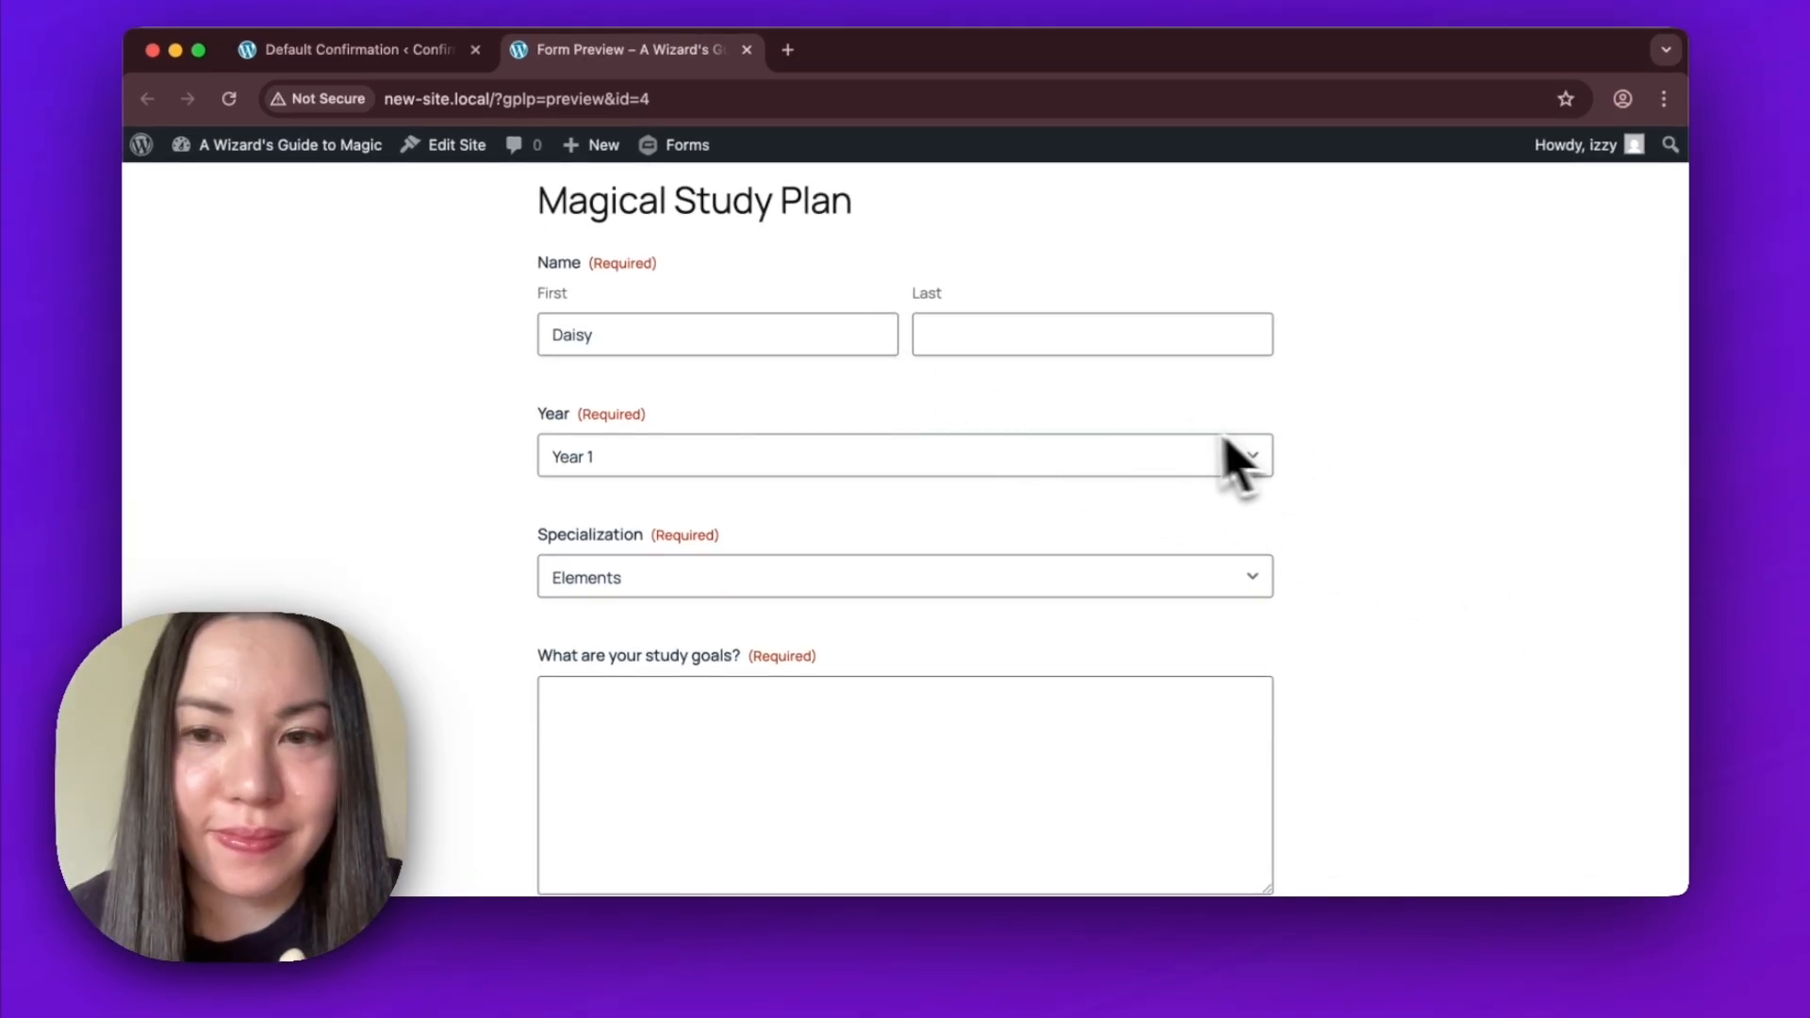
{"action": "left_click", "coordinate": [1165, 337]}
{"action": "type", "text": "Galaxy"}
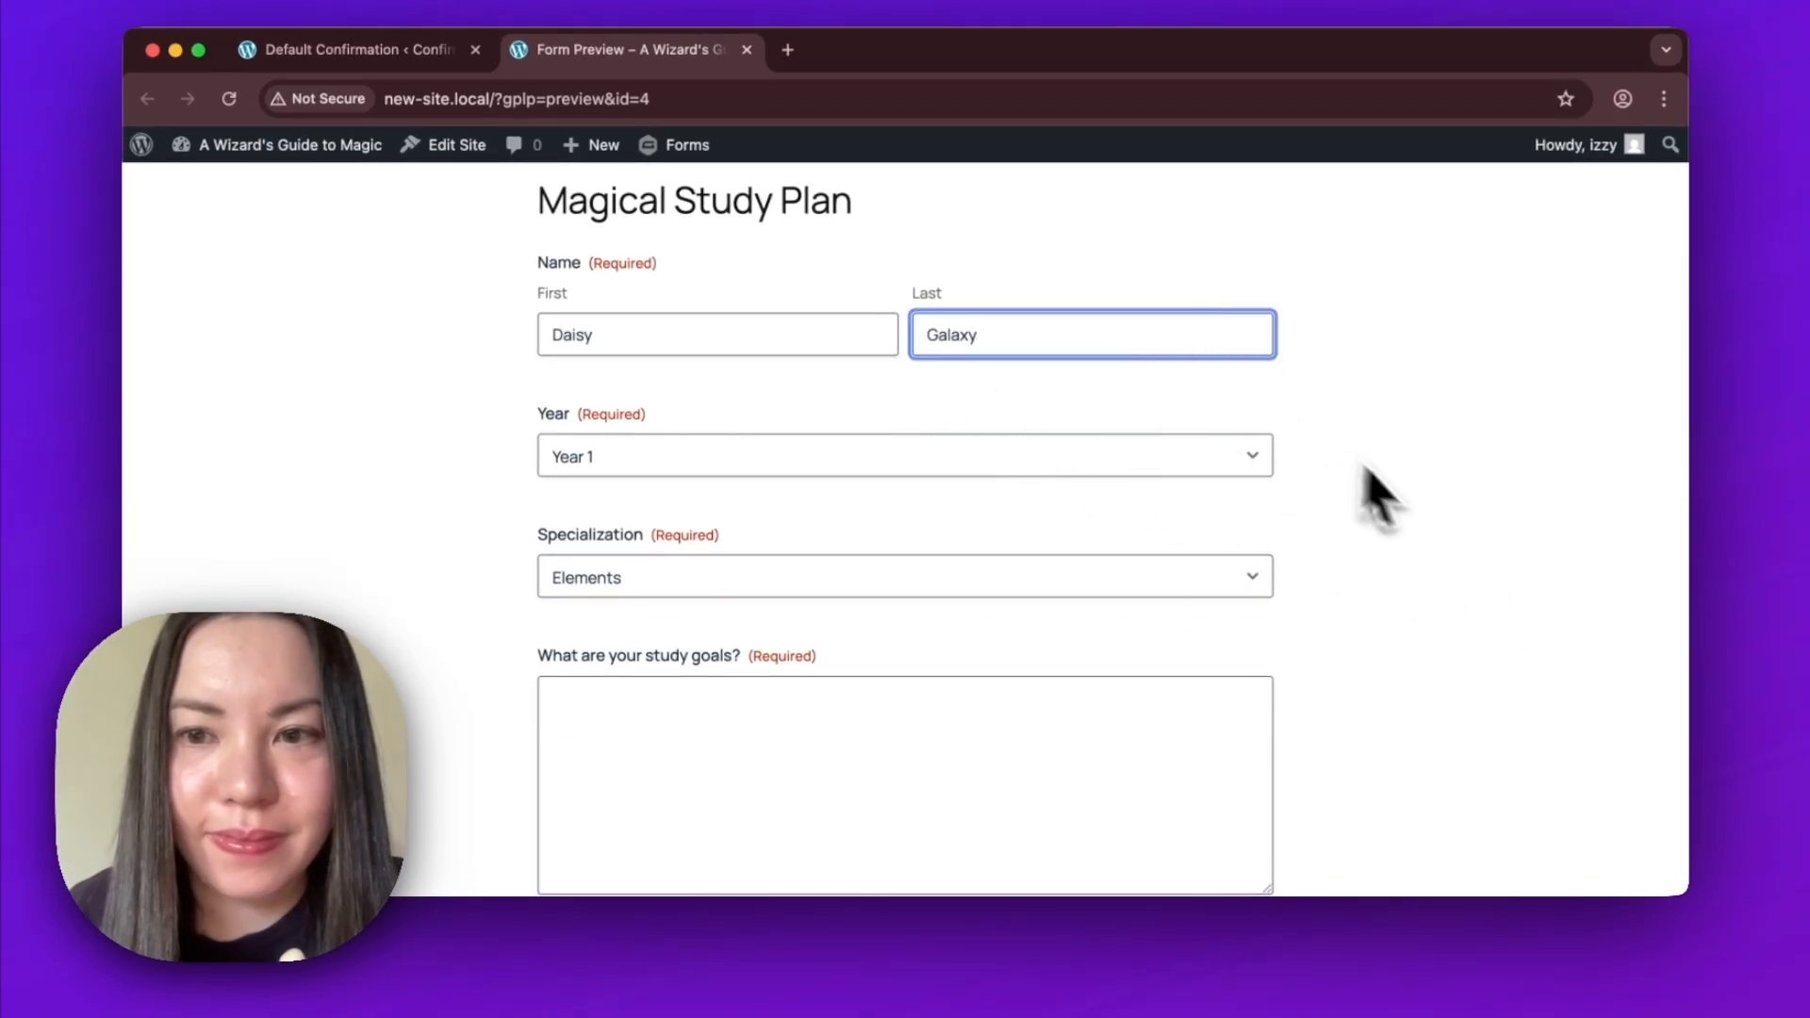
{"action": "left_click", "coordinate": [1431, 509]}
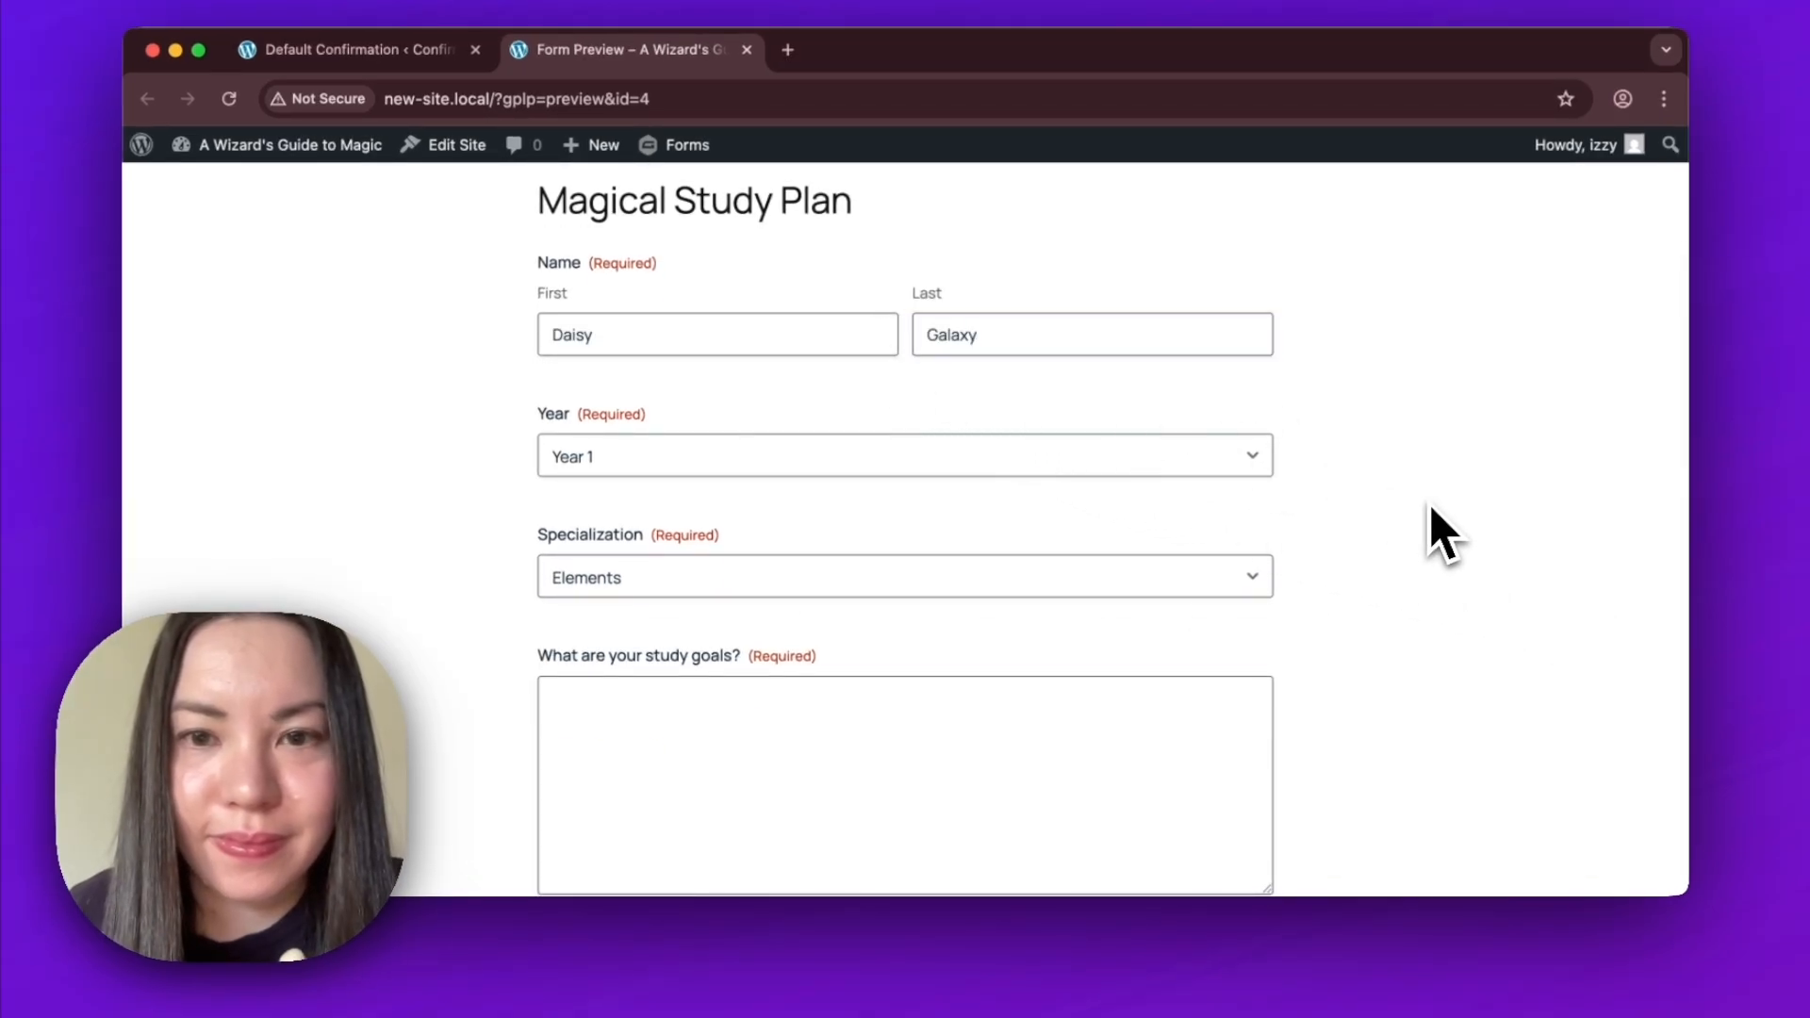
Set the Year to Year 2 and the Specialization to Healing.
{"action": "left_click", "coordinate": [1248, 458]}
{"action": "left_click", "coordinate": [1250, 483]}
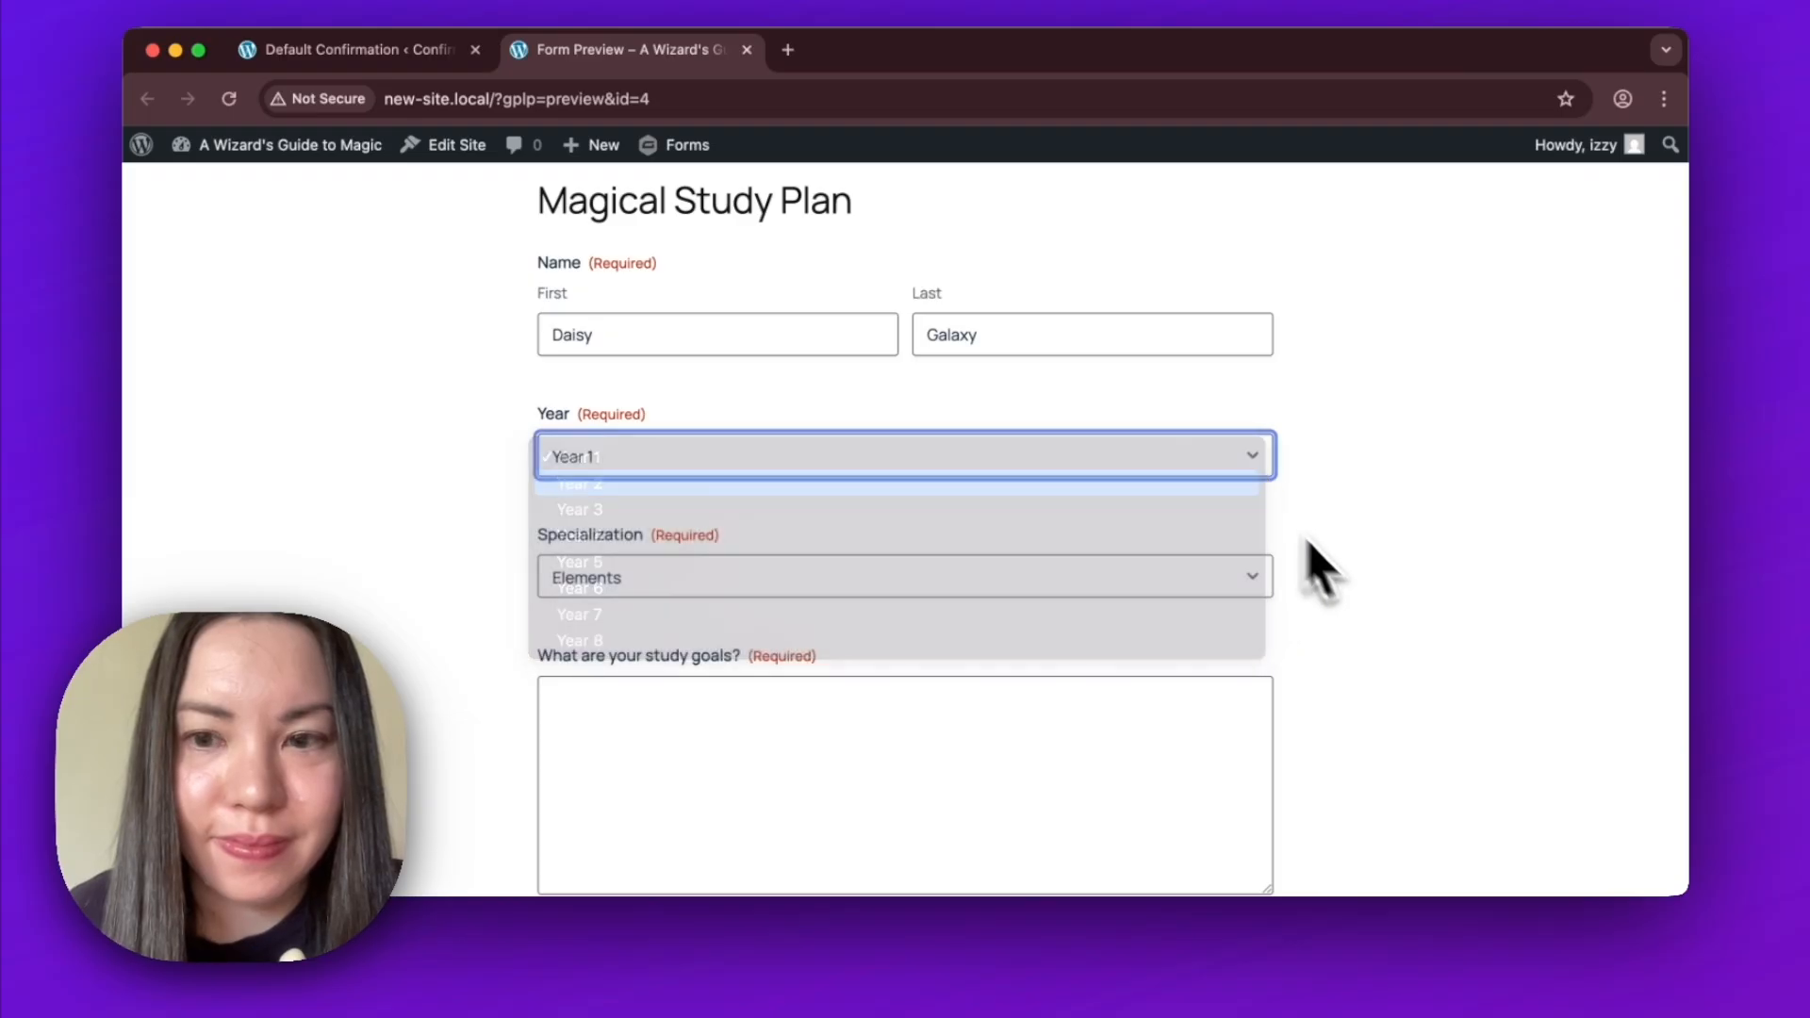
{"action": "left_click", "coordinate": [1235, 580]}
{"action": "left_click", "coordinate": [1233, 604]}
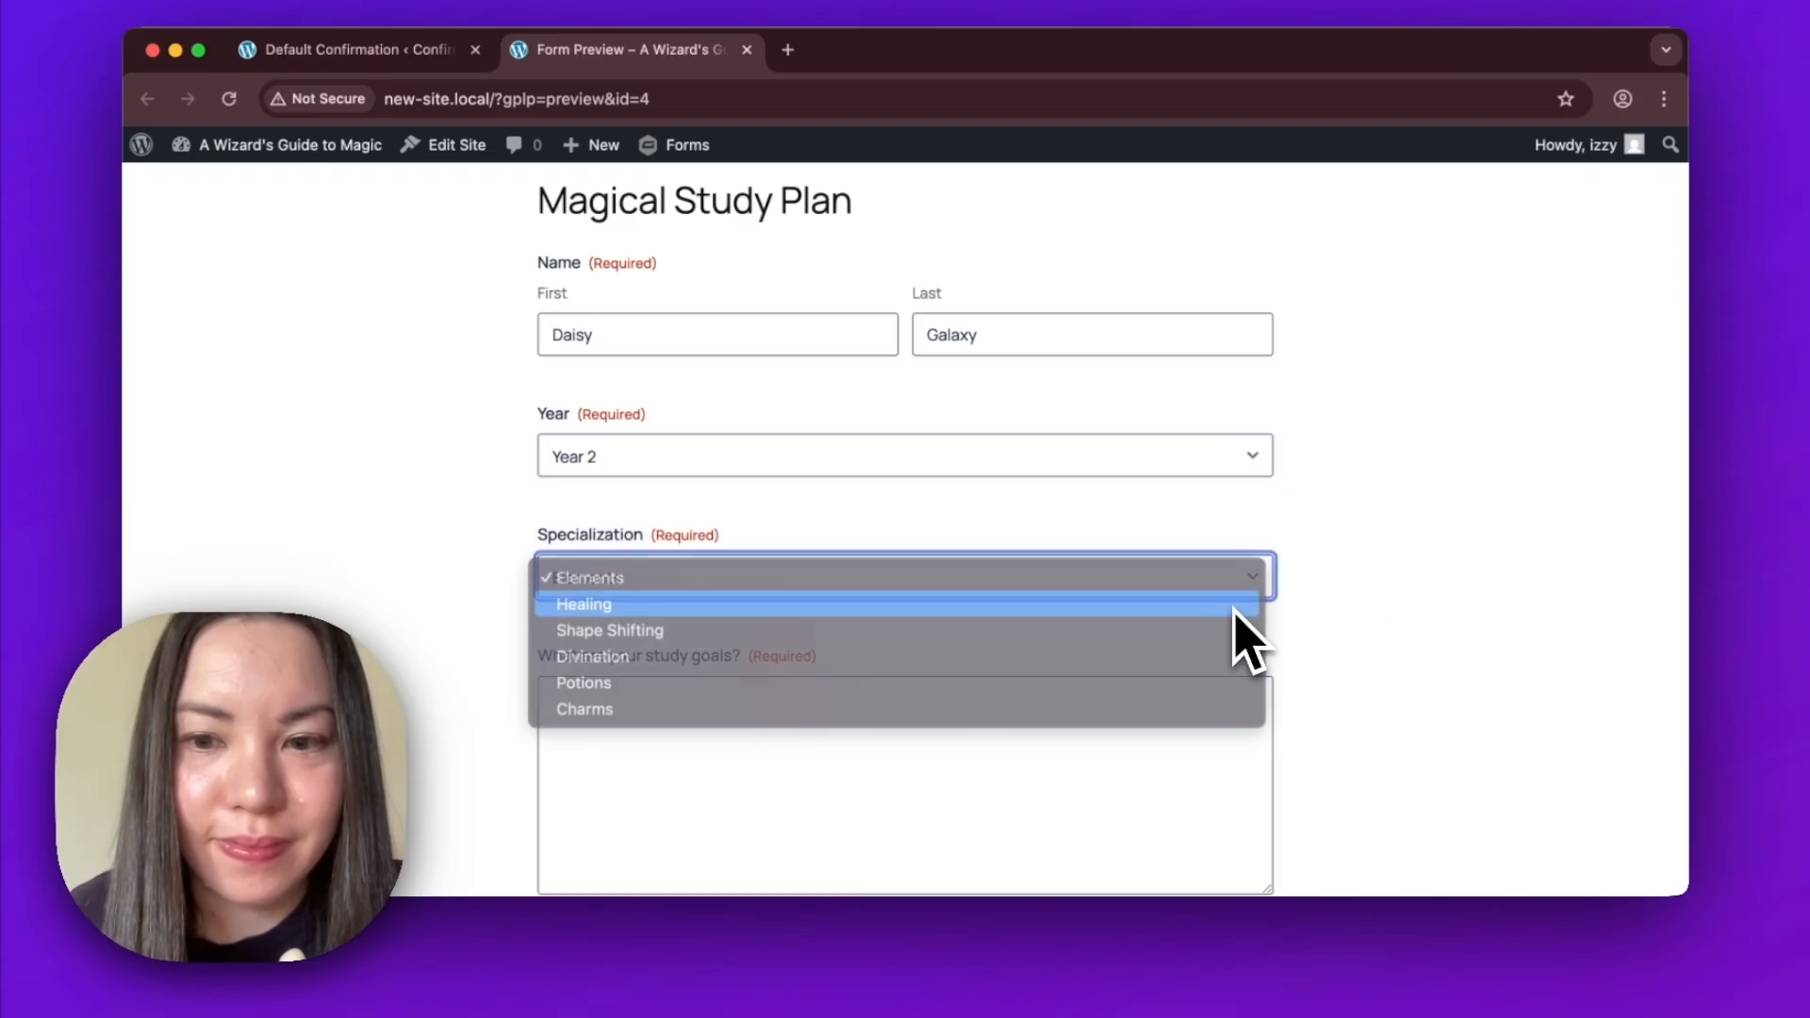
Paste the text about strengthening basic healing foundations and diagnostic sensing as the answer to the study goals question.
{"action": "scroll", "coordinate": [1396, 755], "scroll_direction": "down", "scroll_amount": 5}
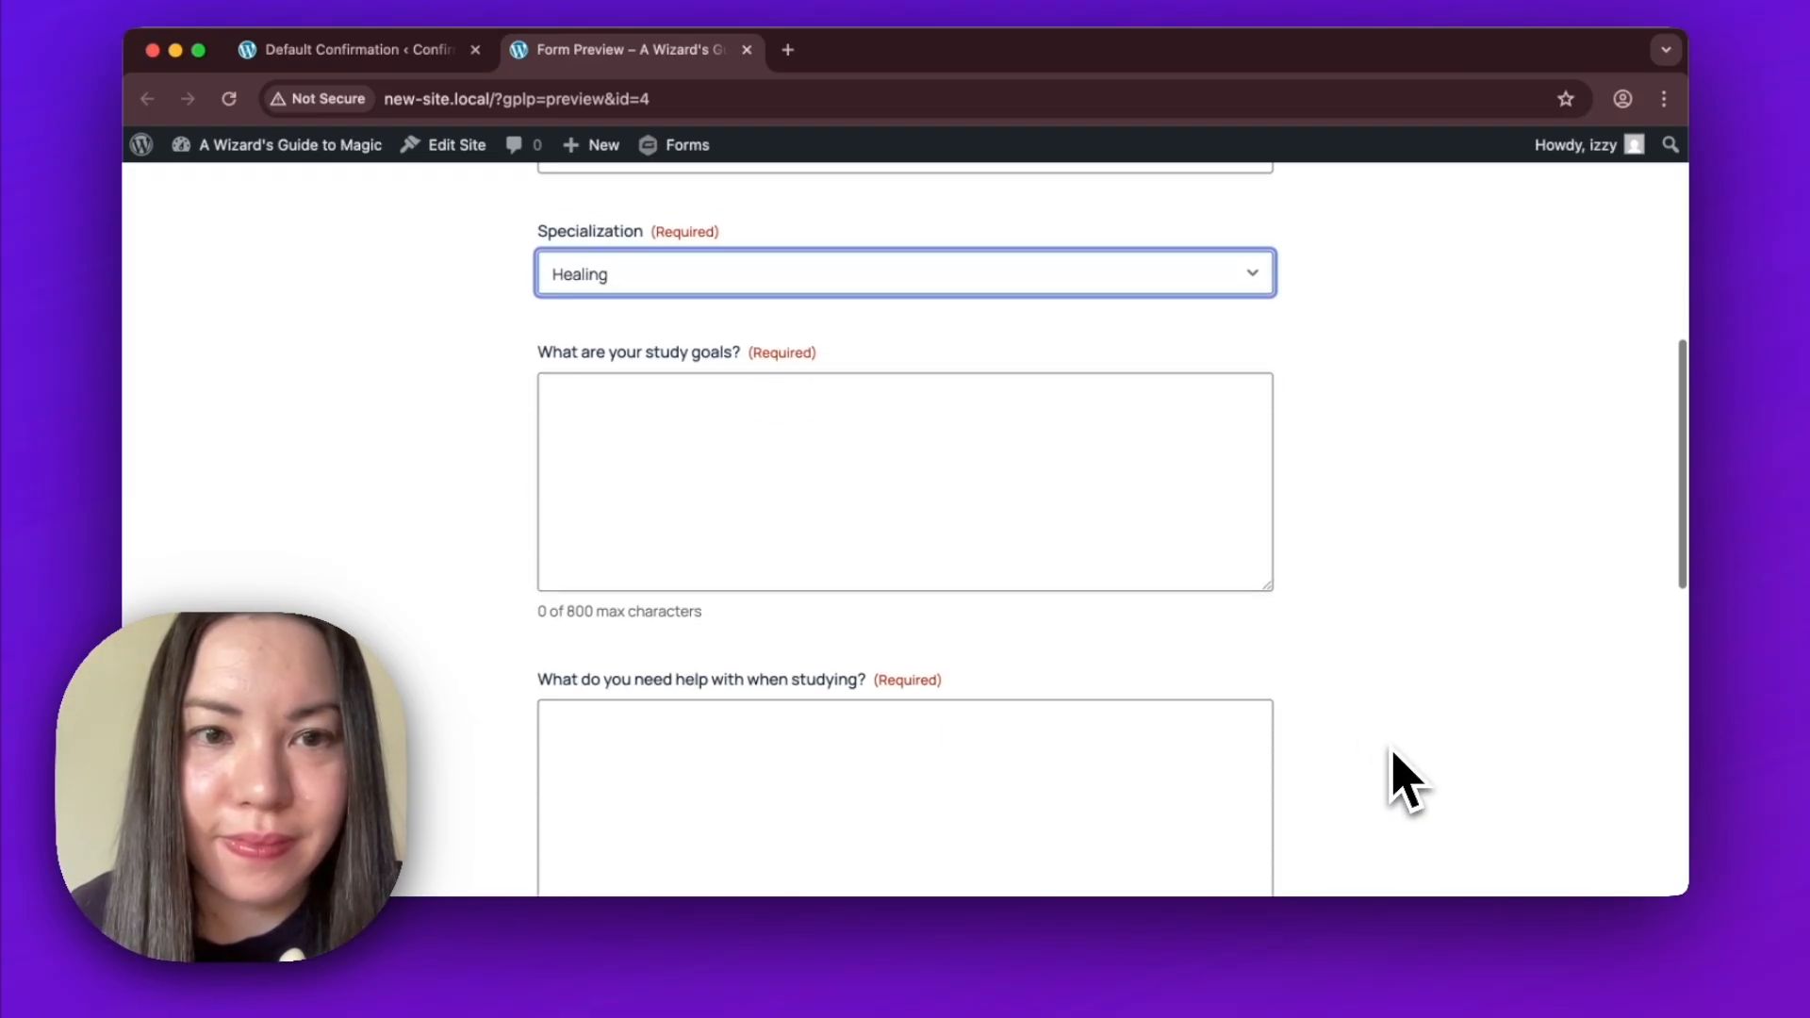
{"action": "key", "text": "Tab"}
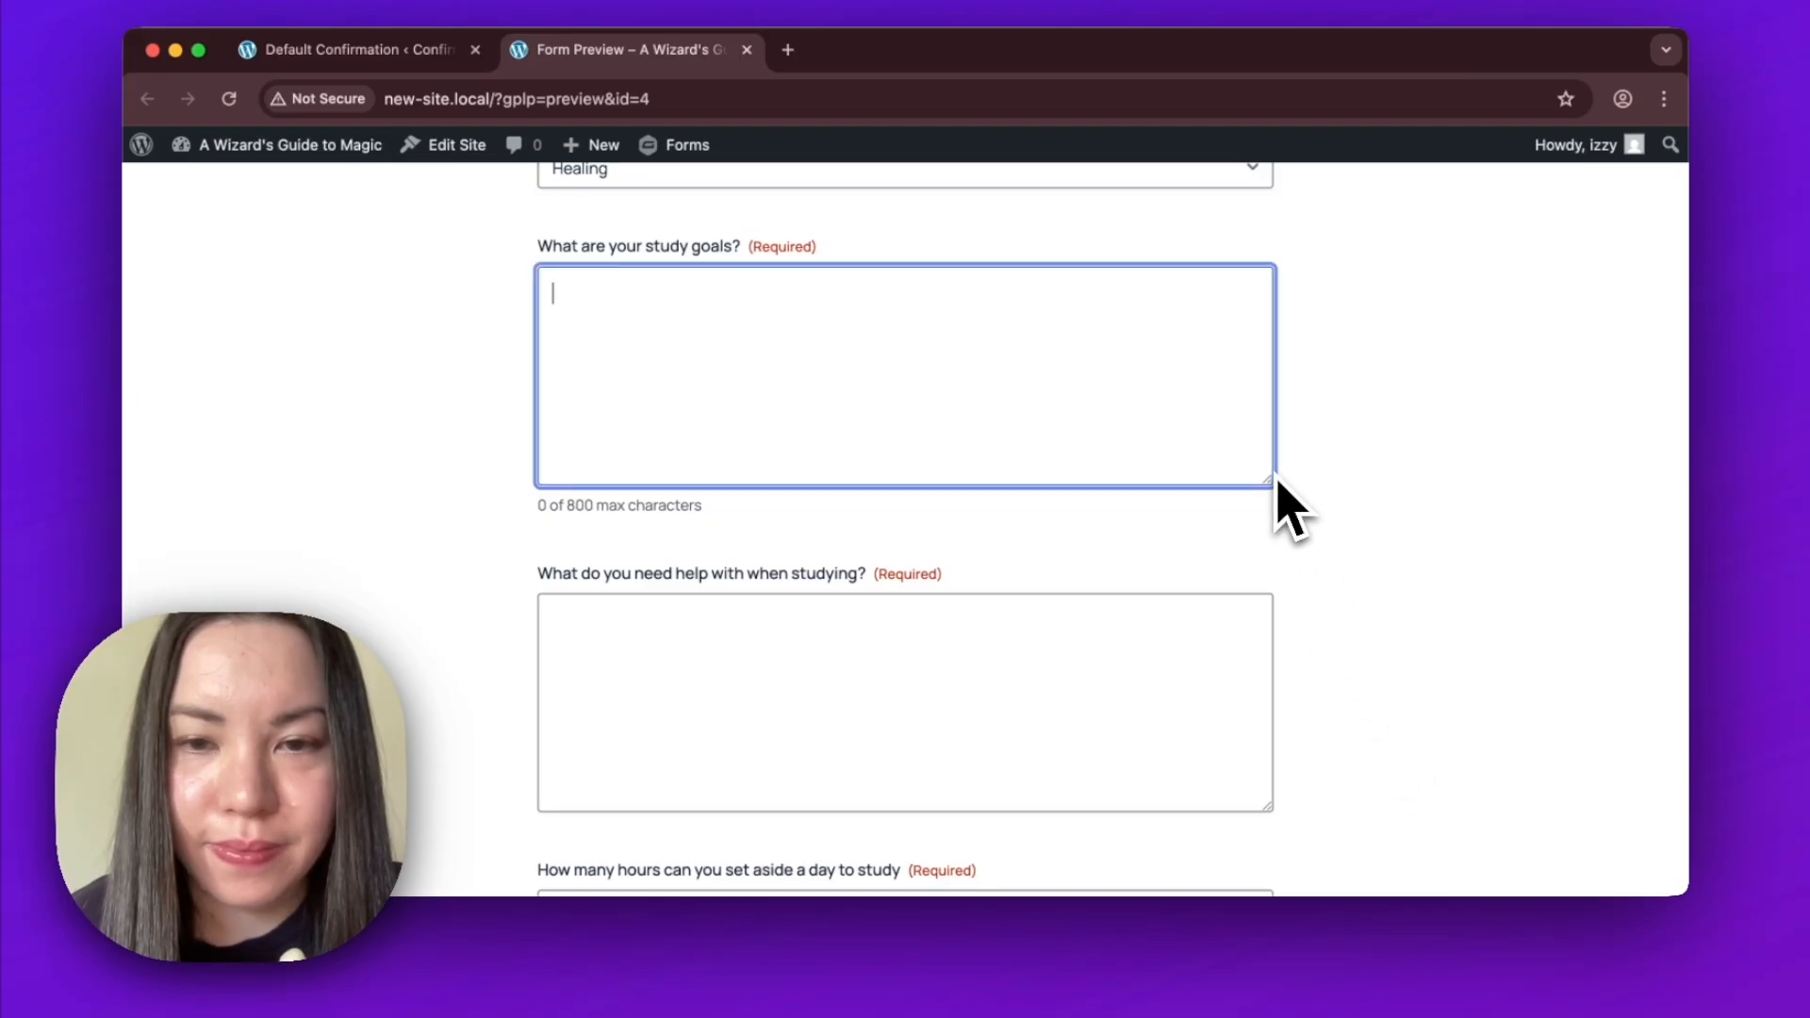
{"action": "type", "text": "I want to strengthen my basic healing foundations, especially diagnostic sensing. My goal for the next month is to reliably identify common magical injuries like burns and hexes  without second-guessing myself. I'd also like to get faster at channeling steady healing energy without it flickering."}
{"action": "left_click", "coordinate": [1293, 579]}
{"action": "scroll", "coordinate": [1334, 759], "scroll_direction": "down", "scroll_amount": 1}
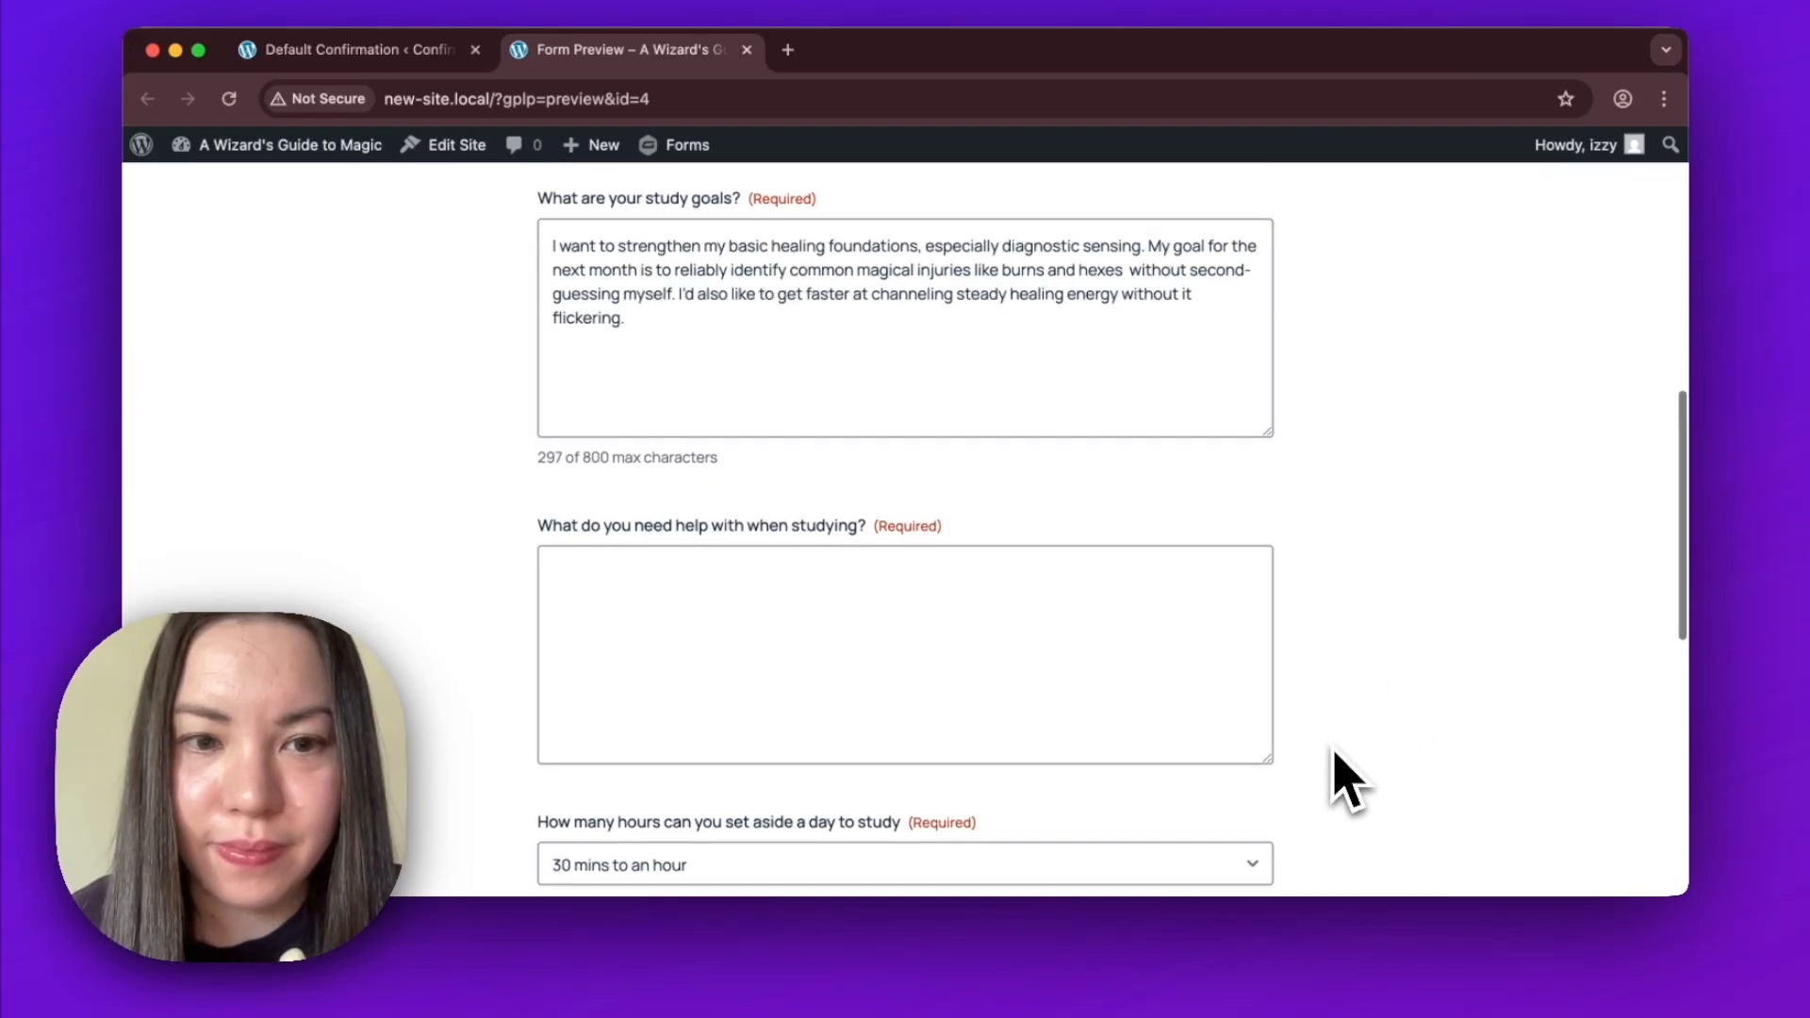
Paste the text about second-guessing, losing focus and nervousness as the answer on what help is needed when studying.
{"action": "scroll", "coordinate": [1348, 781], "scroll_direction": "down", "scroll_amount": 4}
{"action": "left_click", "coordinate": [1228, 412]}
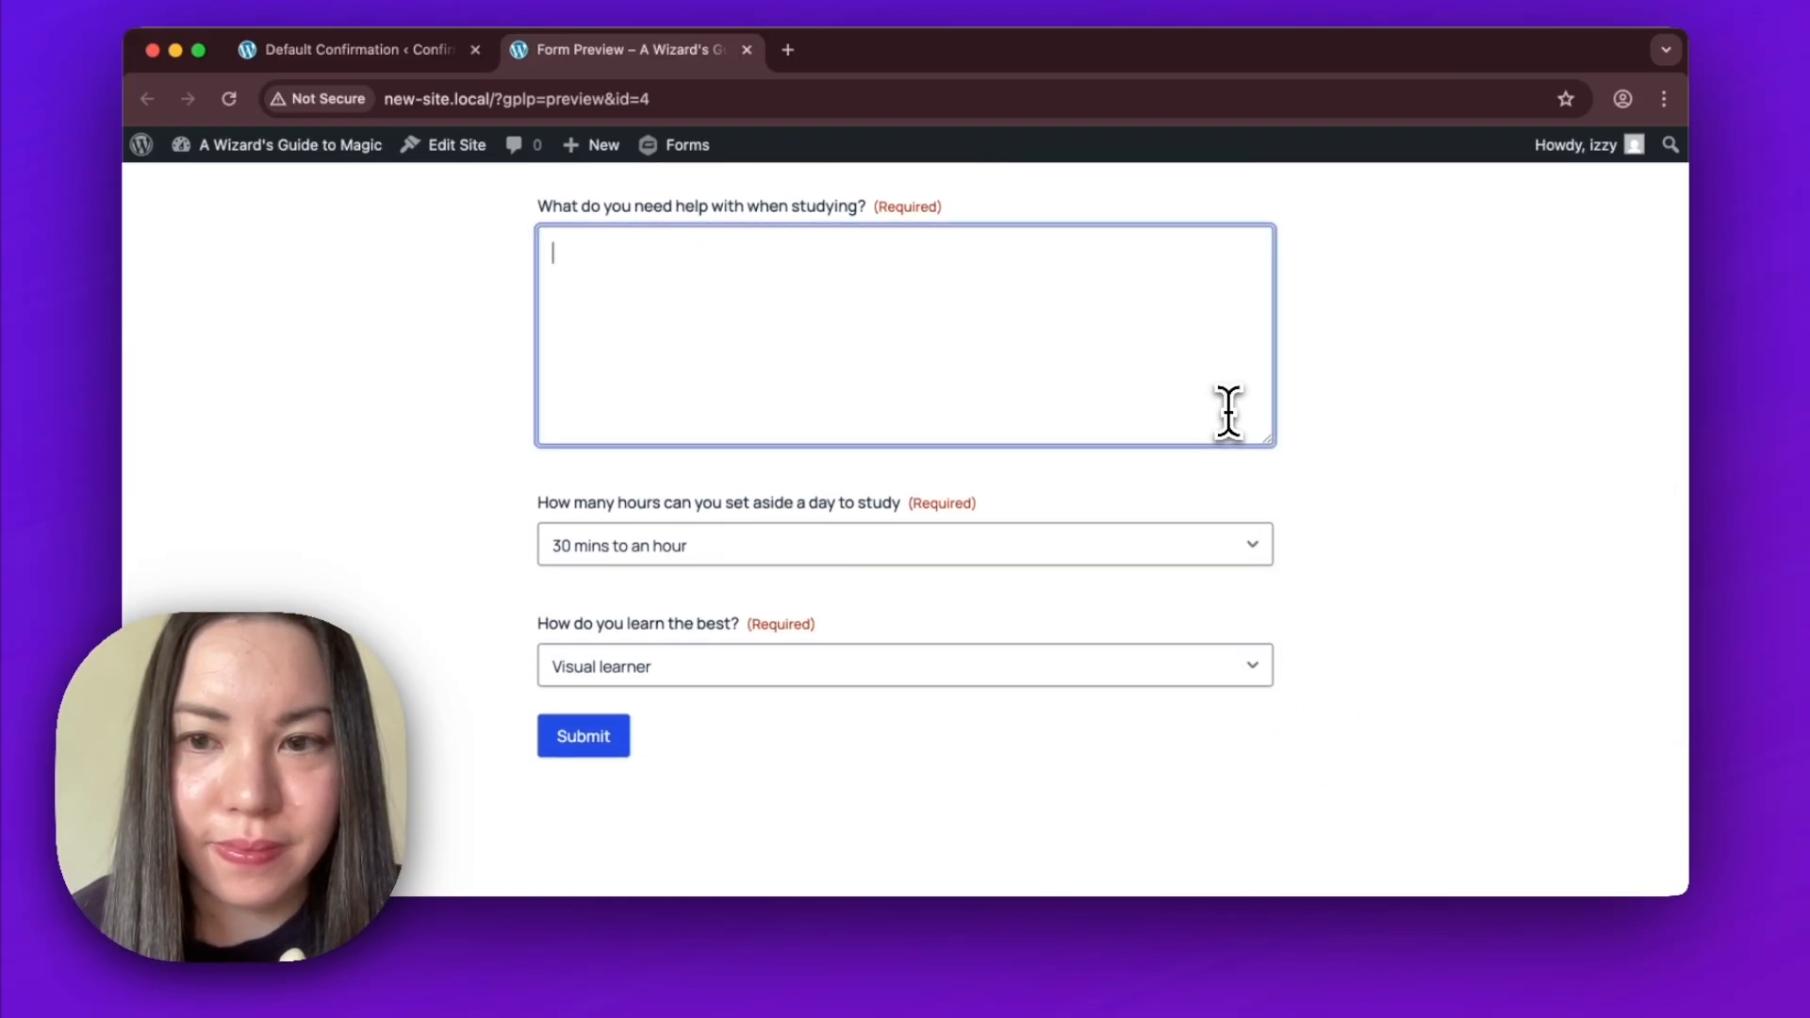
{"action": "type", "text": "I still second-guess myself a lot, especially when sensing injuries — sometimes everything feels like a blur of energy instead of clear signals. I also lose focus when channeling for too long, which makes my healing energy flicker. On top of that, I get nervous practicing on other students because I'm scared of misreading something."}
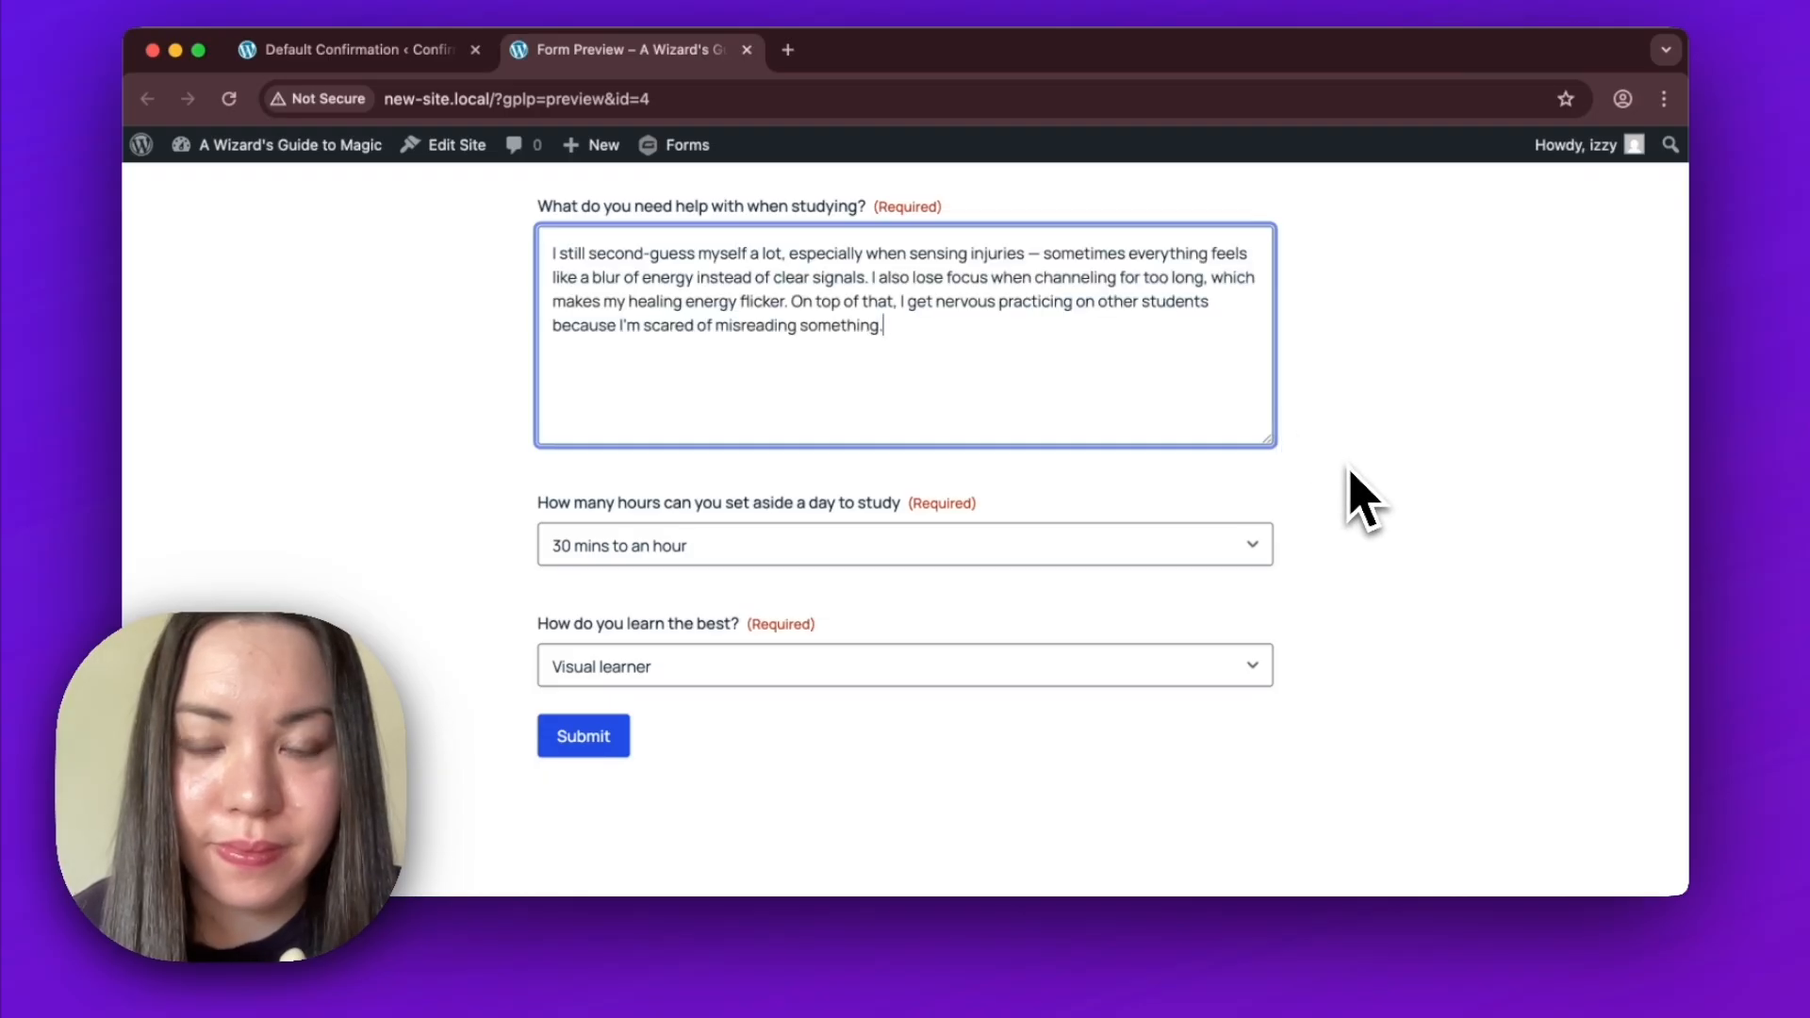
Choose 30 mins to an hour of daily study and A mix of all as the learning style, and submit the form.
{"action": "left_click", "coordinate": [1243, 560]}
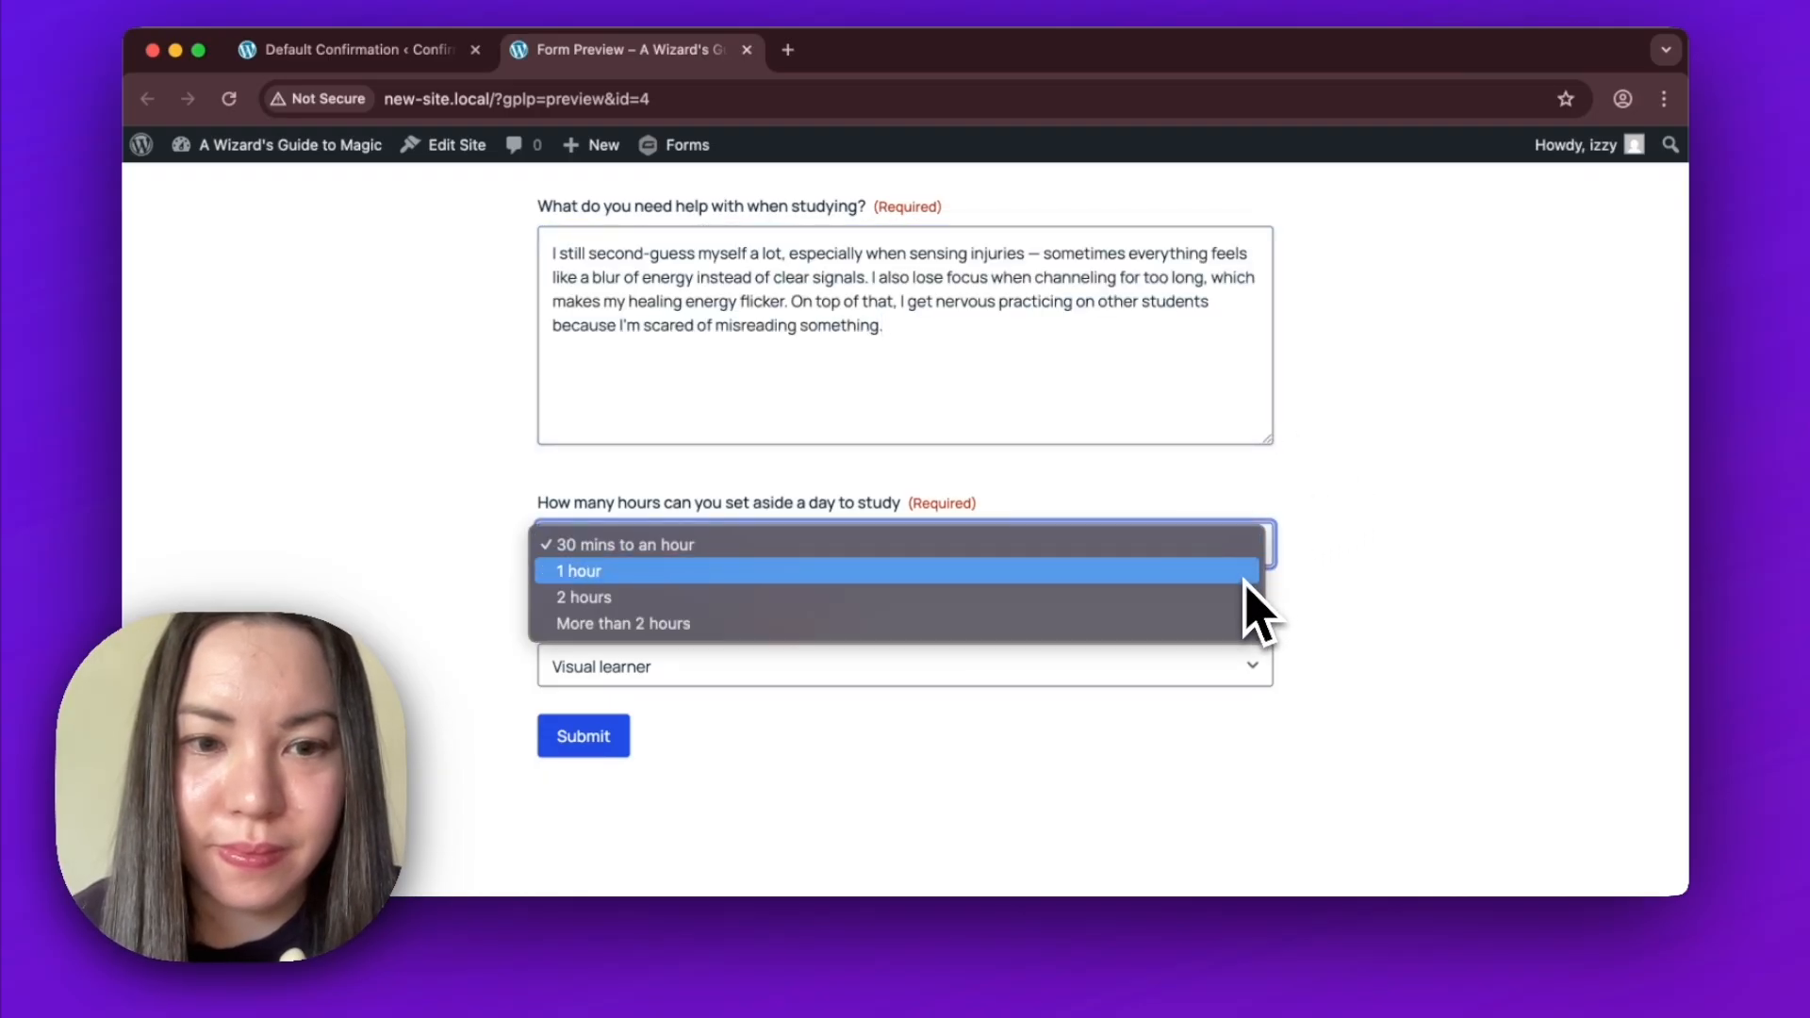
{"action": "left_click", "coordinate": [1247, 556]}
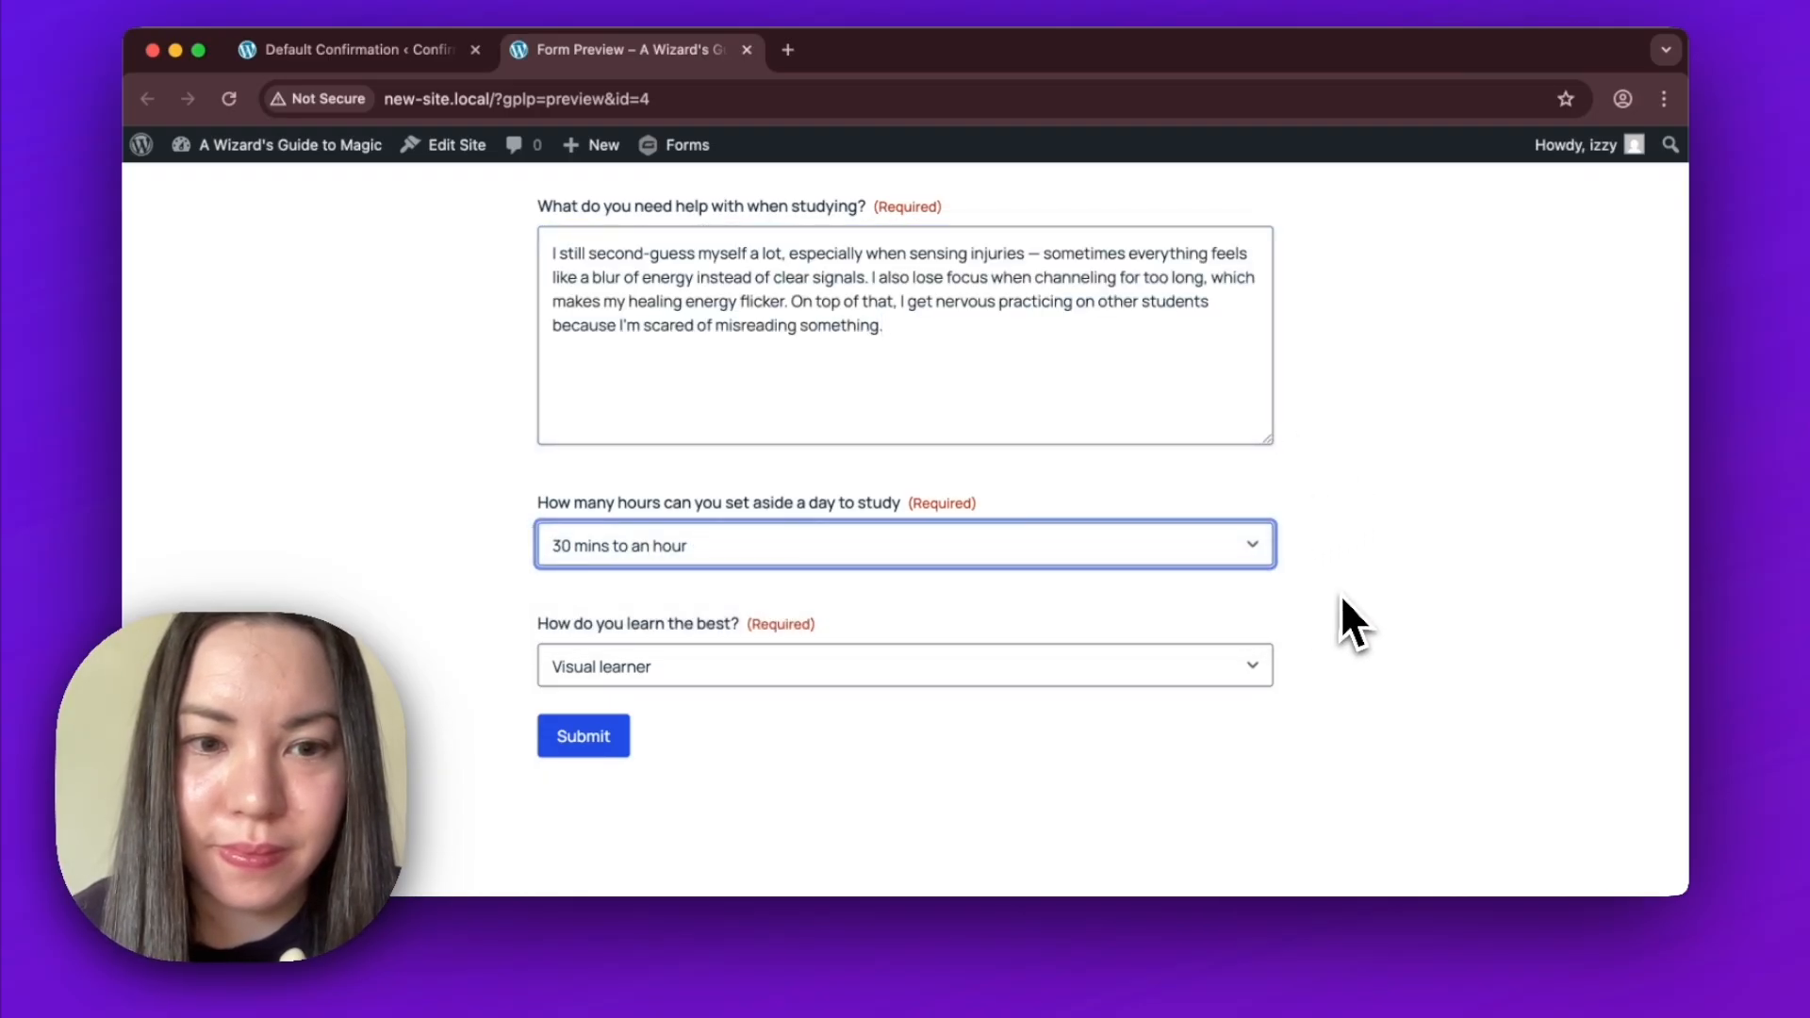
{"action": "left_click", "coordinate": [1251, 679]}
{"action": "left_click", "coordinate": [1226, 754]}
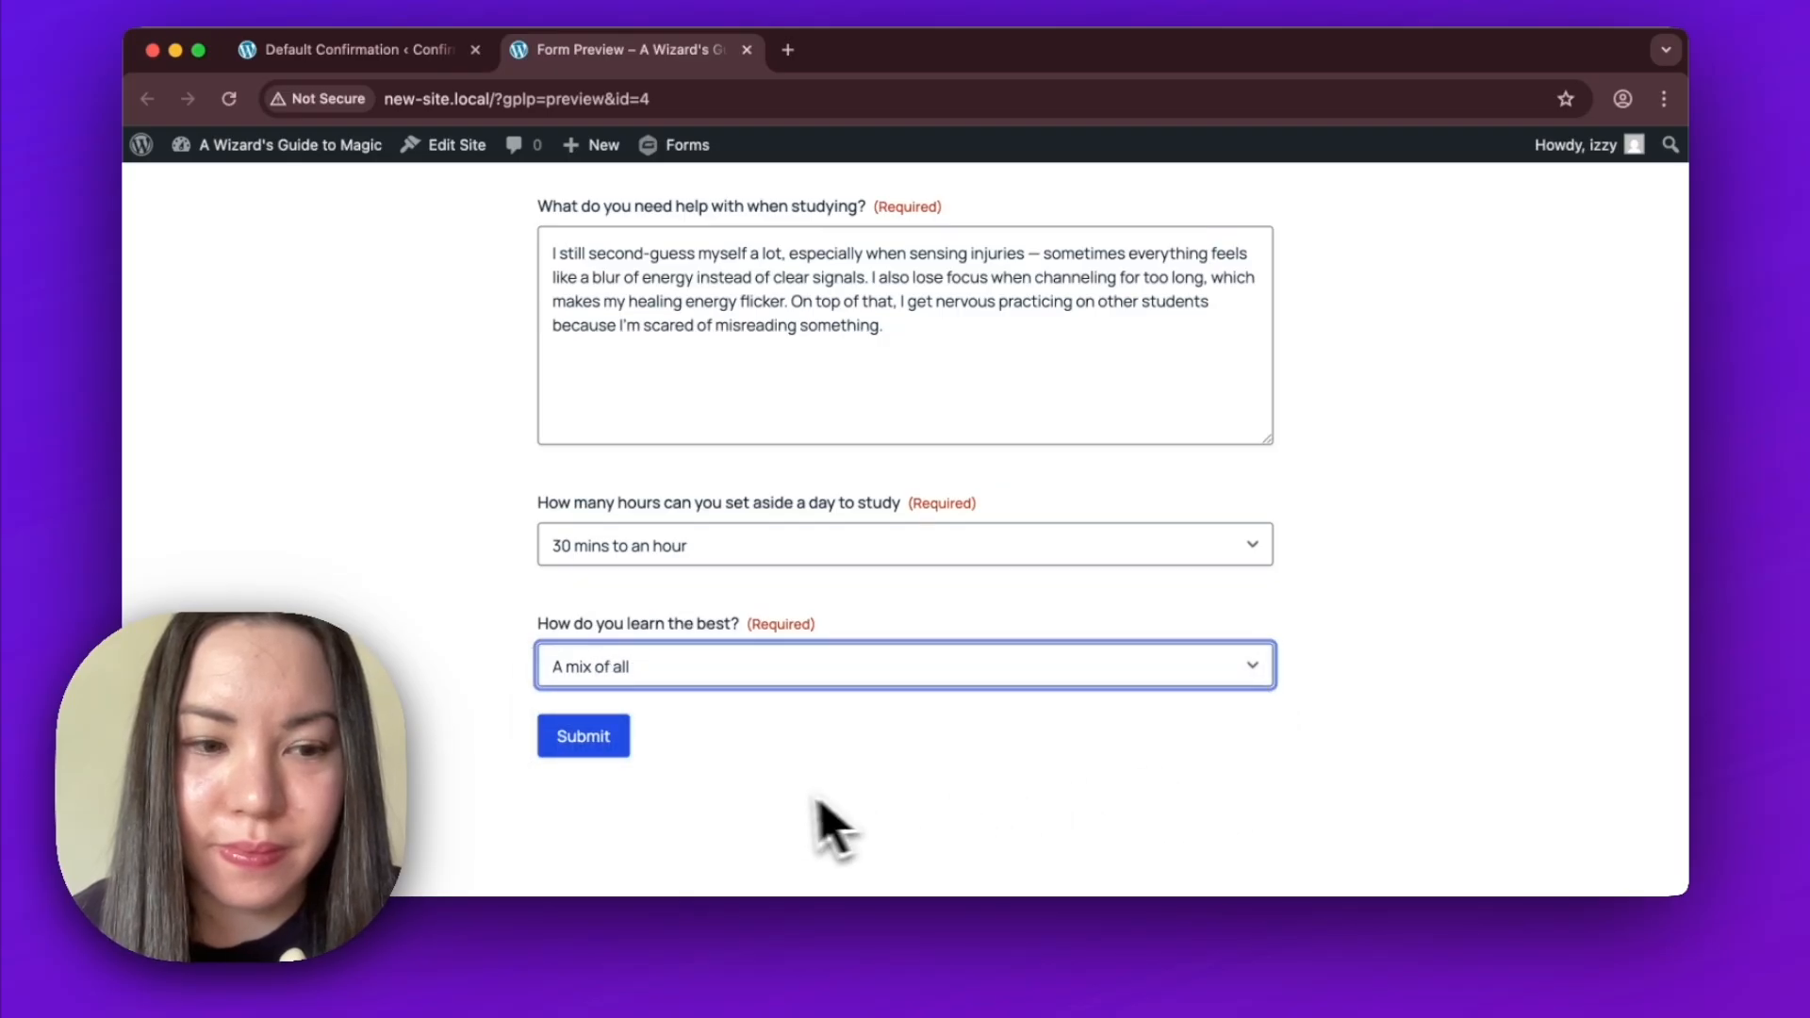
{"action": "left_click", "coordinate": [620, 757]}
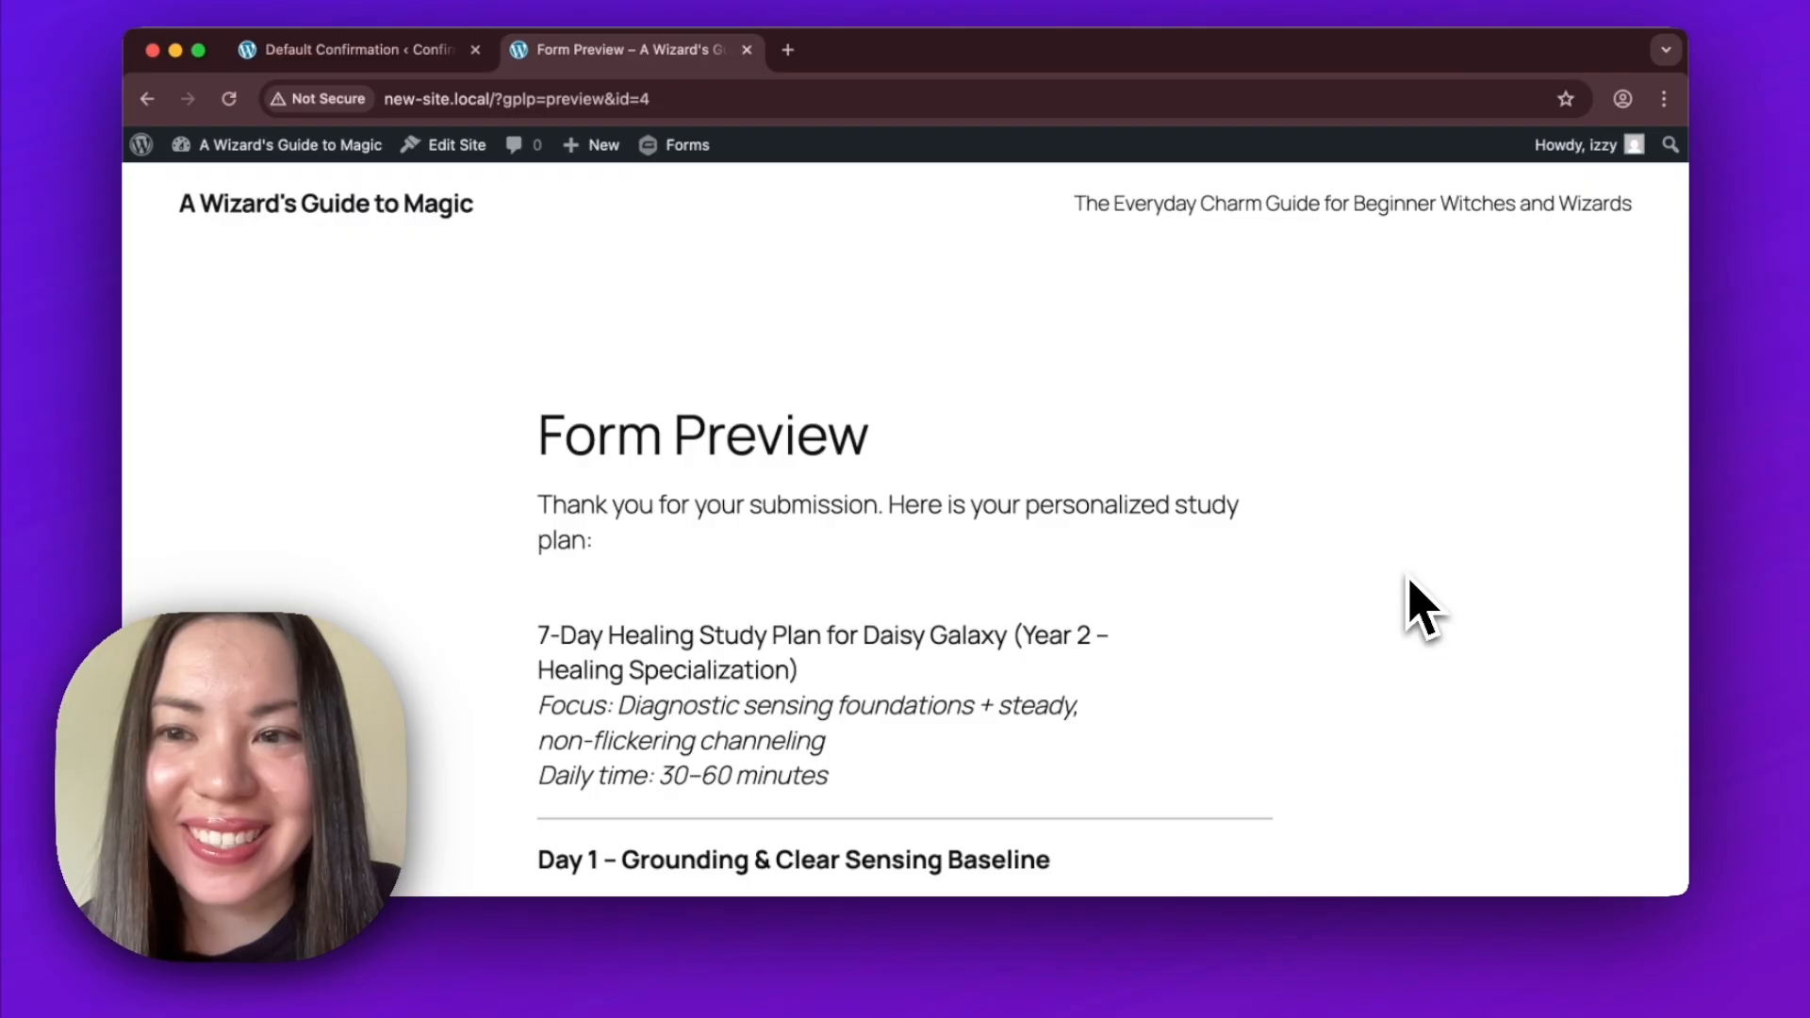
Read through the generated 7-day study plan on the confirmation page.
{"action": "scroll", "coordinate": [1419, 816], "scroll_direction": "down", "scroll_amount": 5}
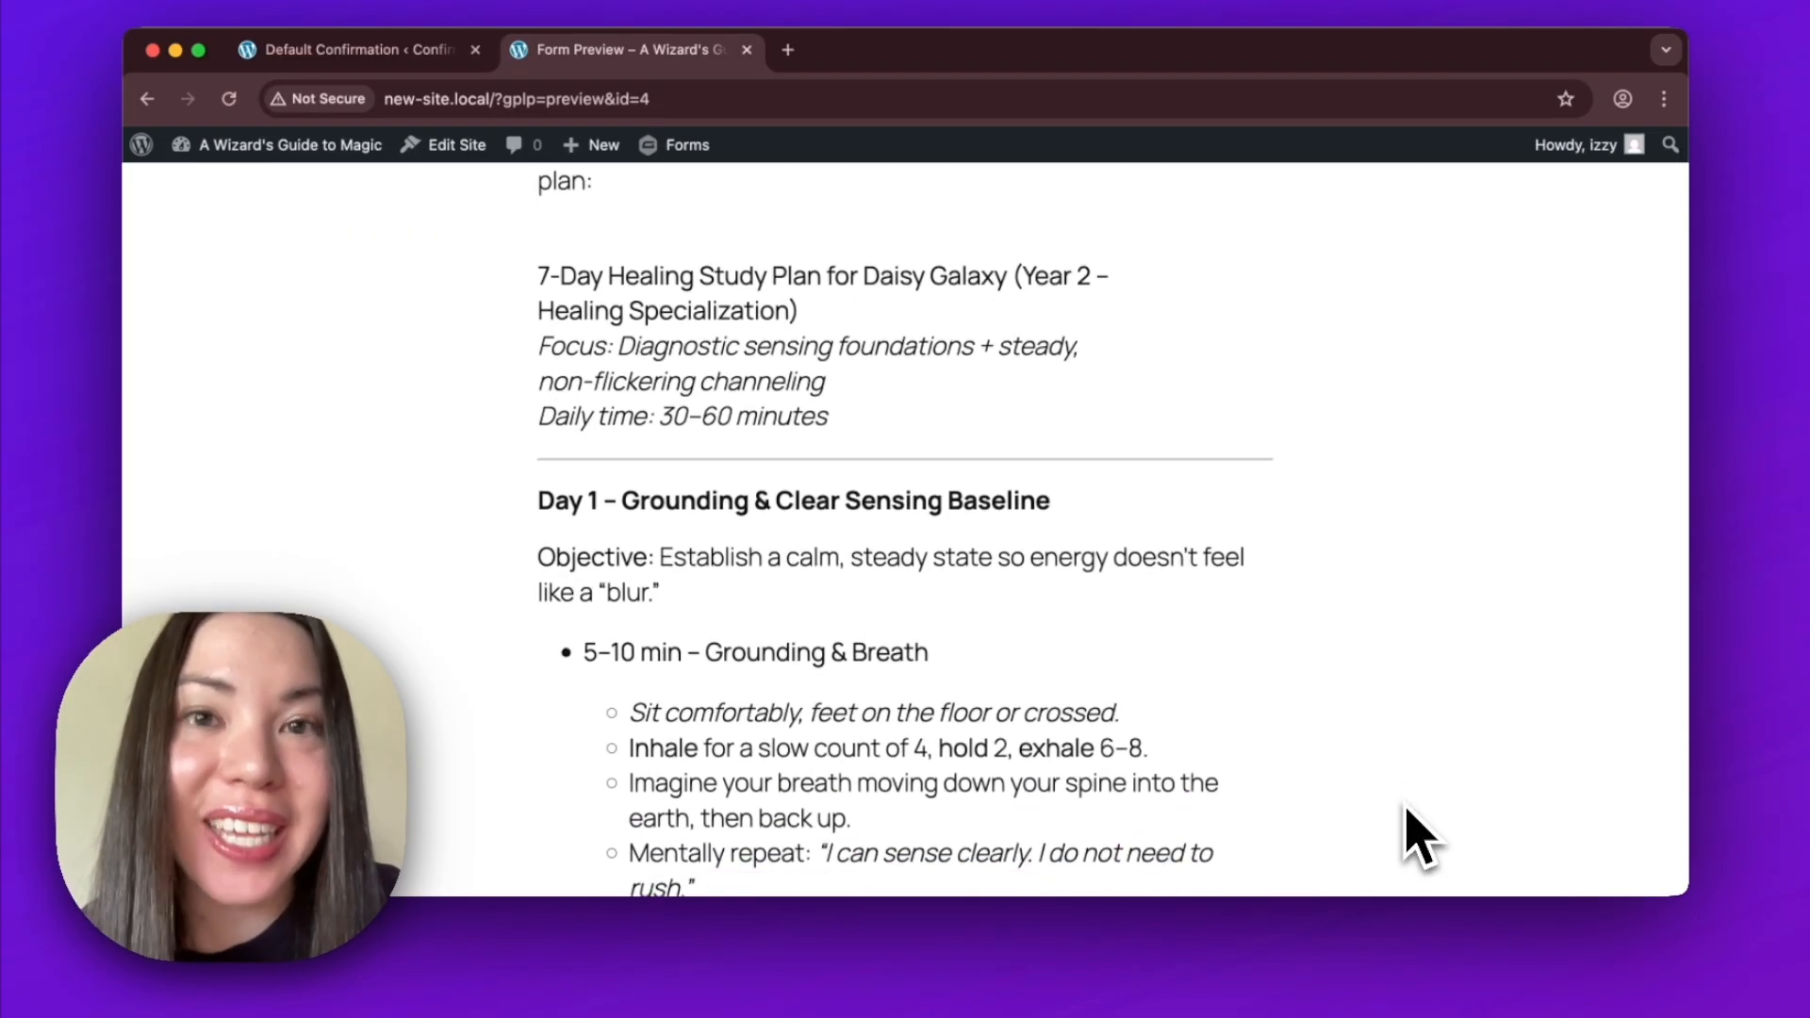
{"action": "scroll", "coordinate": [1410, 813], "scroll_direction": "down", "scroll_amount": 5}
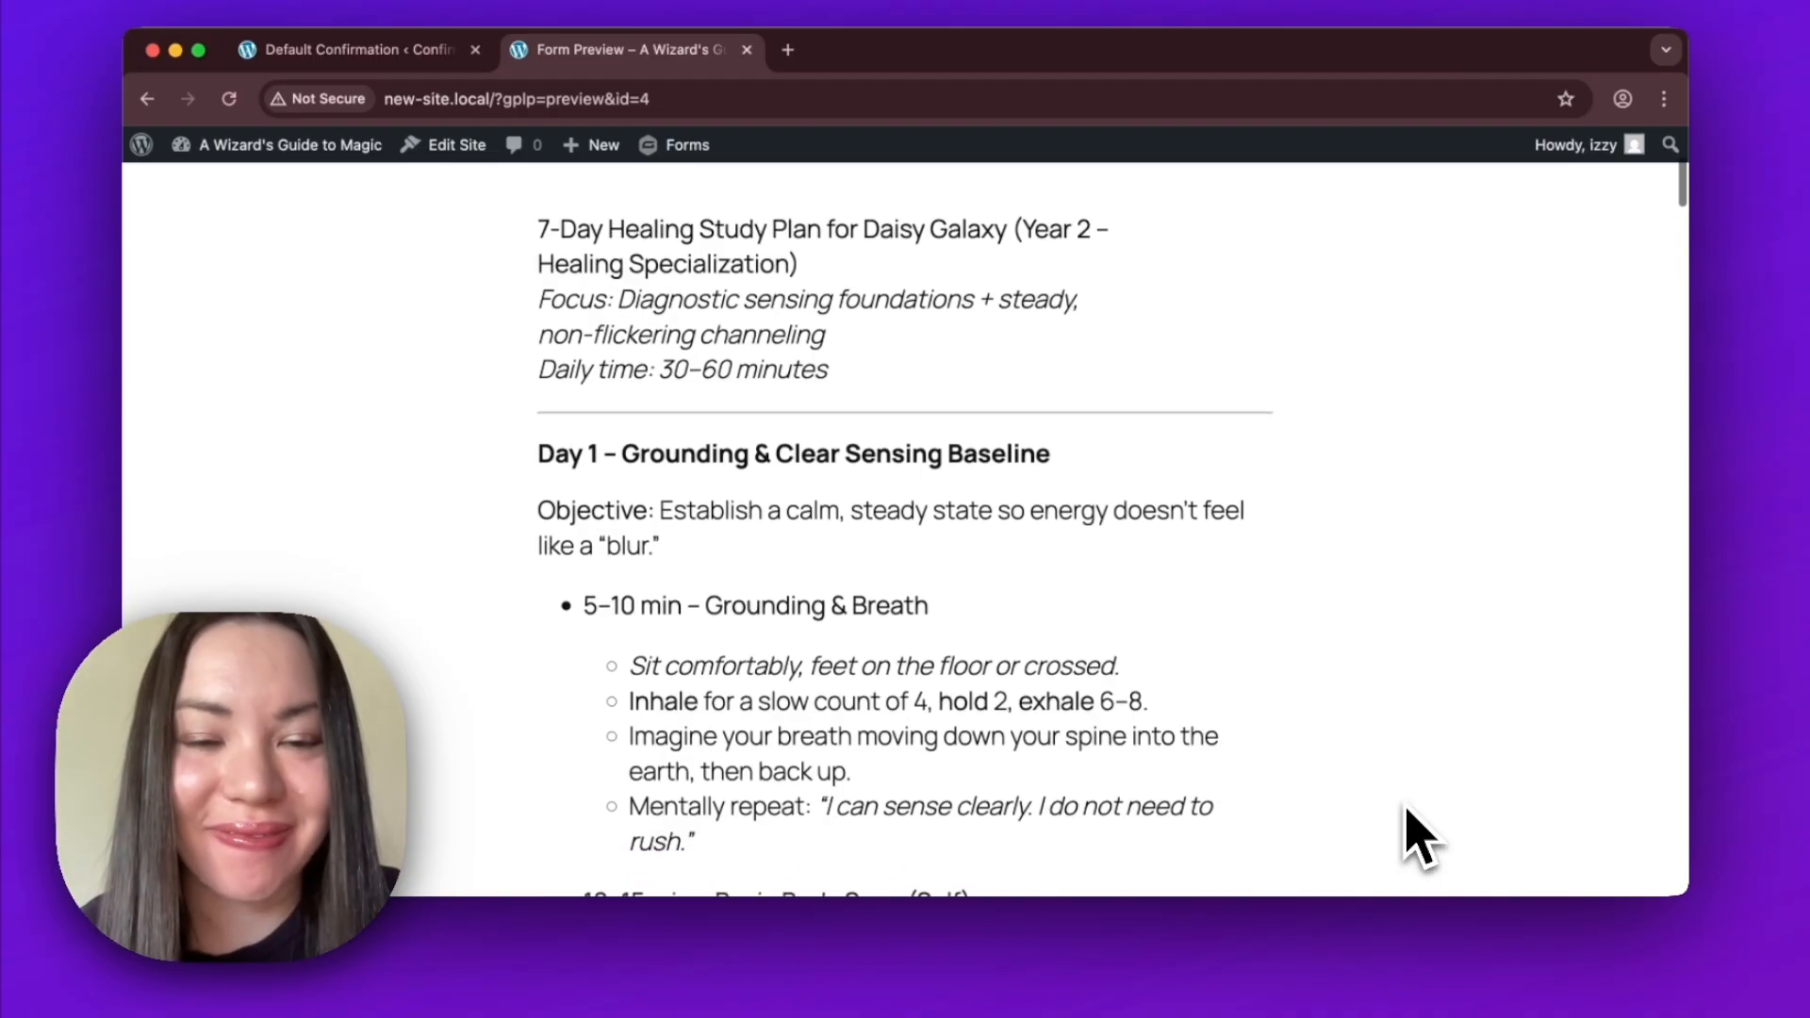
{"action": "scroll", "coordinate": [1409, 813], "scroll_direction": "down", "scroll_amount": 3}
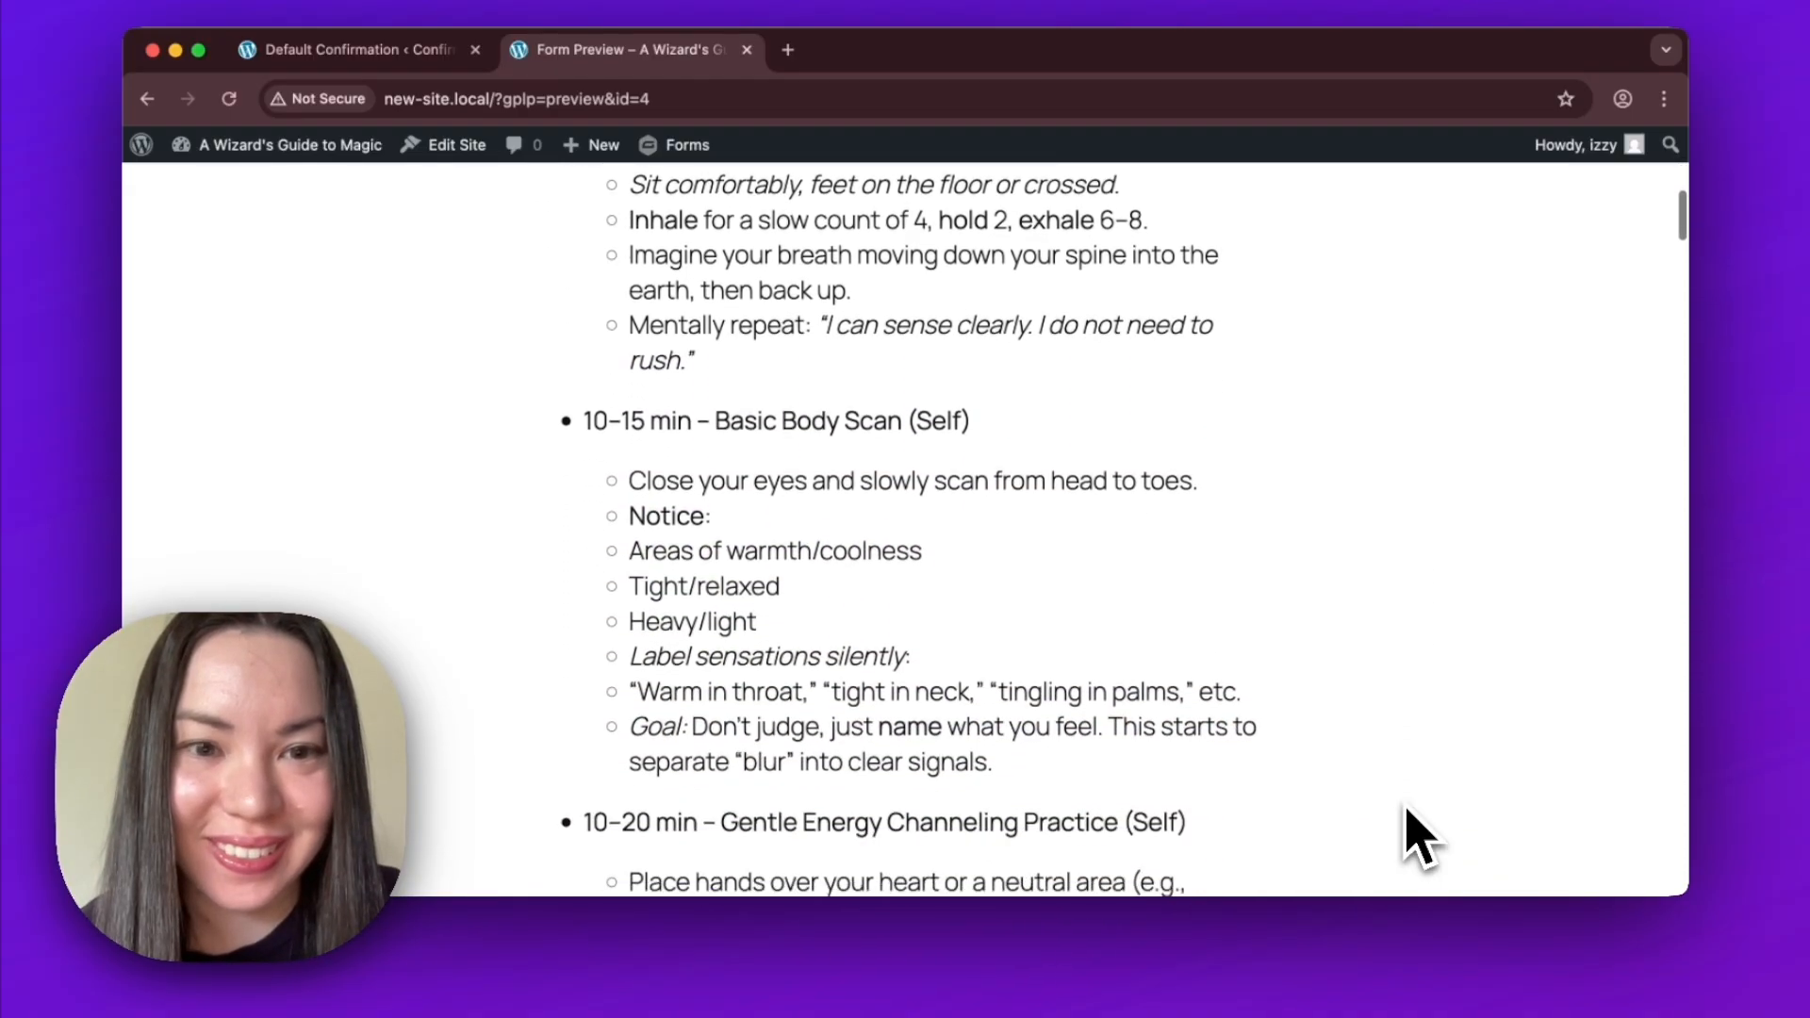
{"action": "scroll", "coordinate": [1412, 835], "scroll_direction": "down", "scroll_amount": 15}
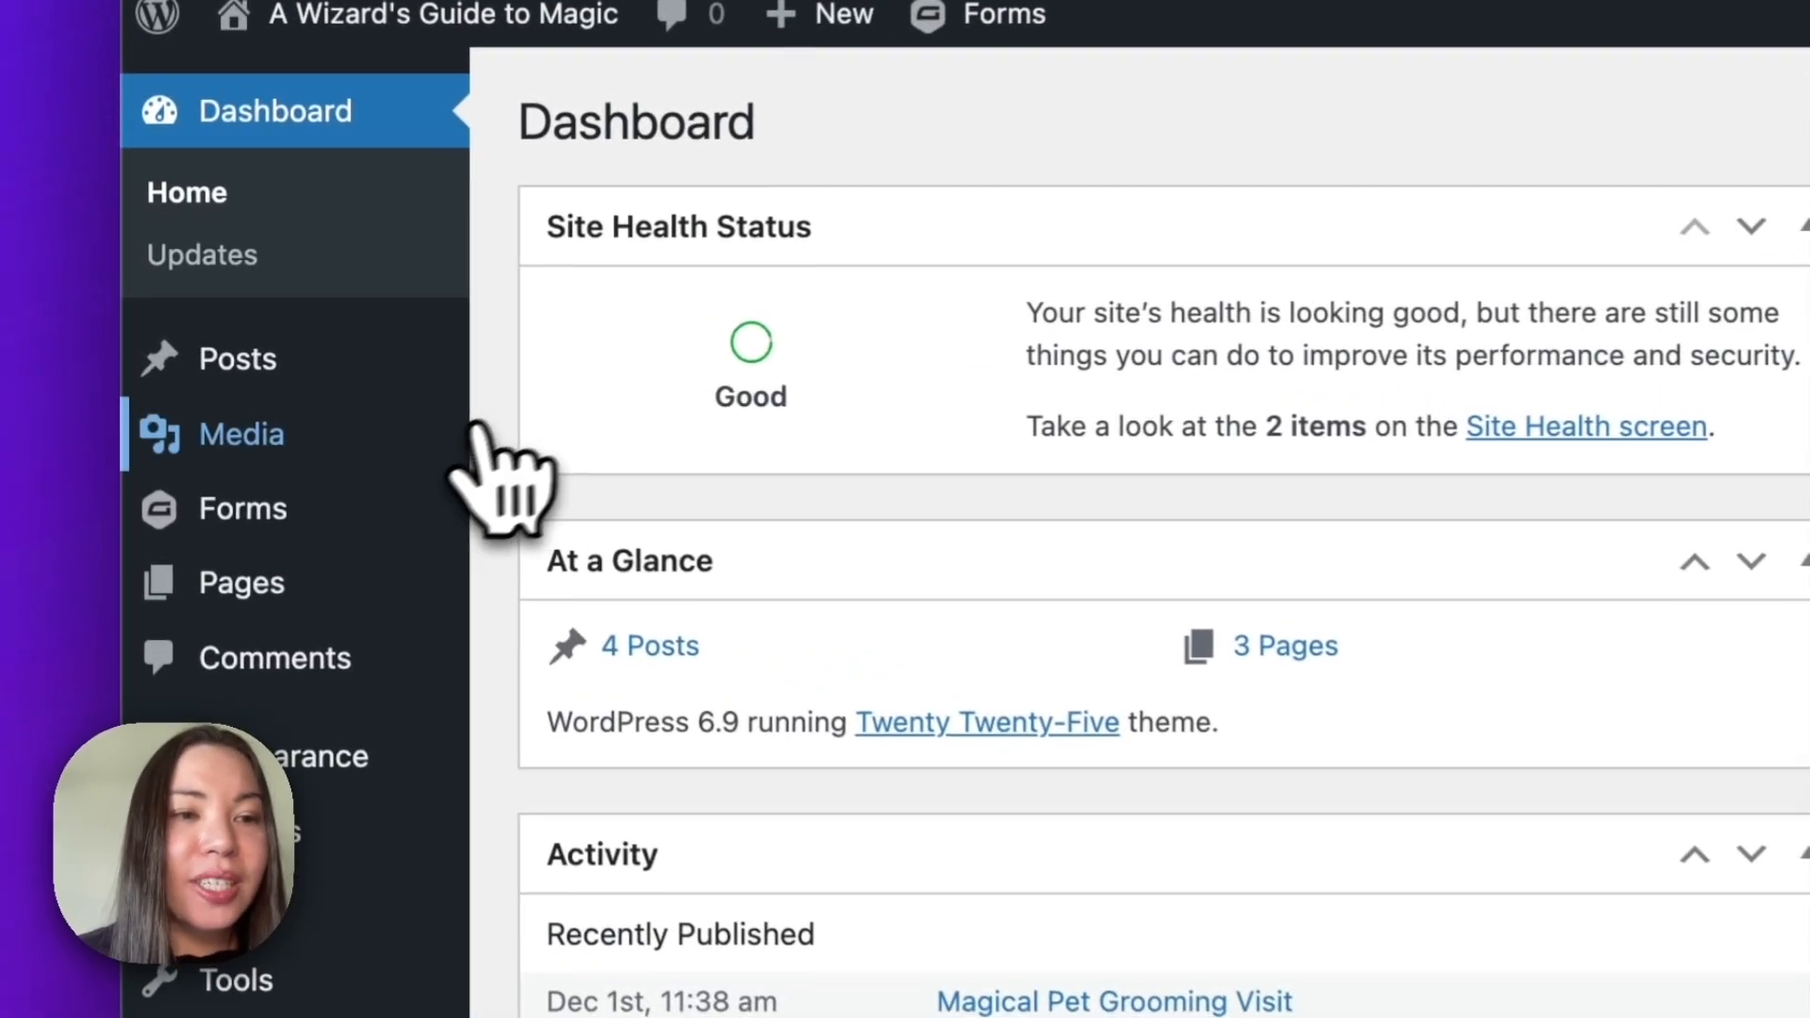
Open the Magical Study Plan V2 form from the forms list in the form editor.
{"action": "mouse_move", "coordinate": [389, 536]}
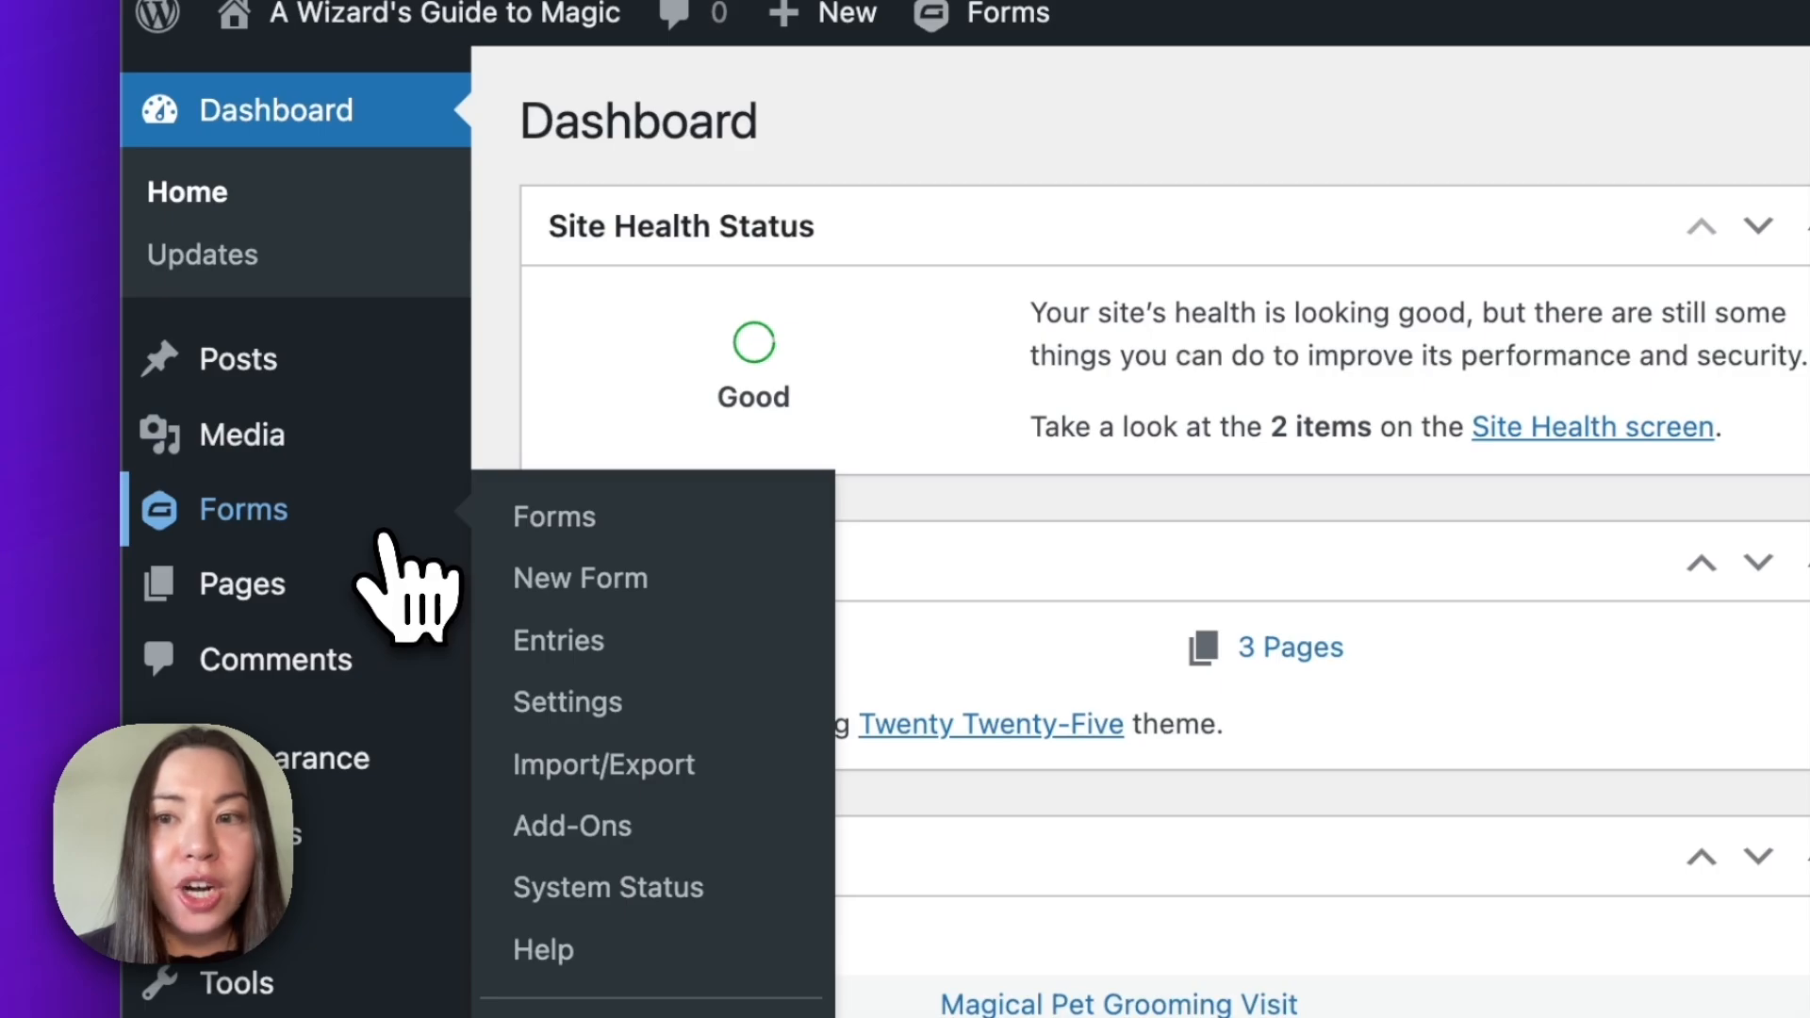
{"action": "left_click", "coordinate": [677, 526]}
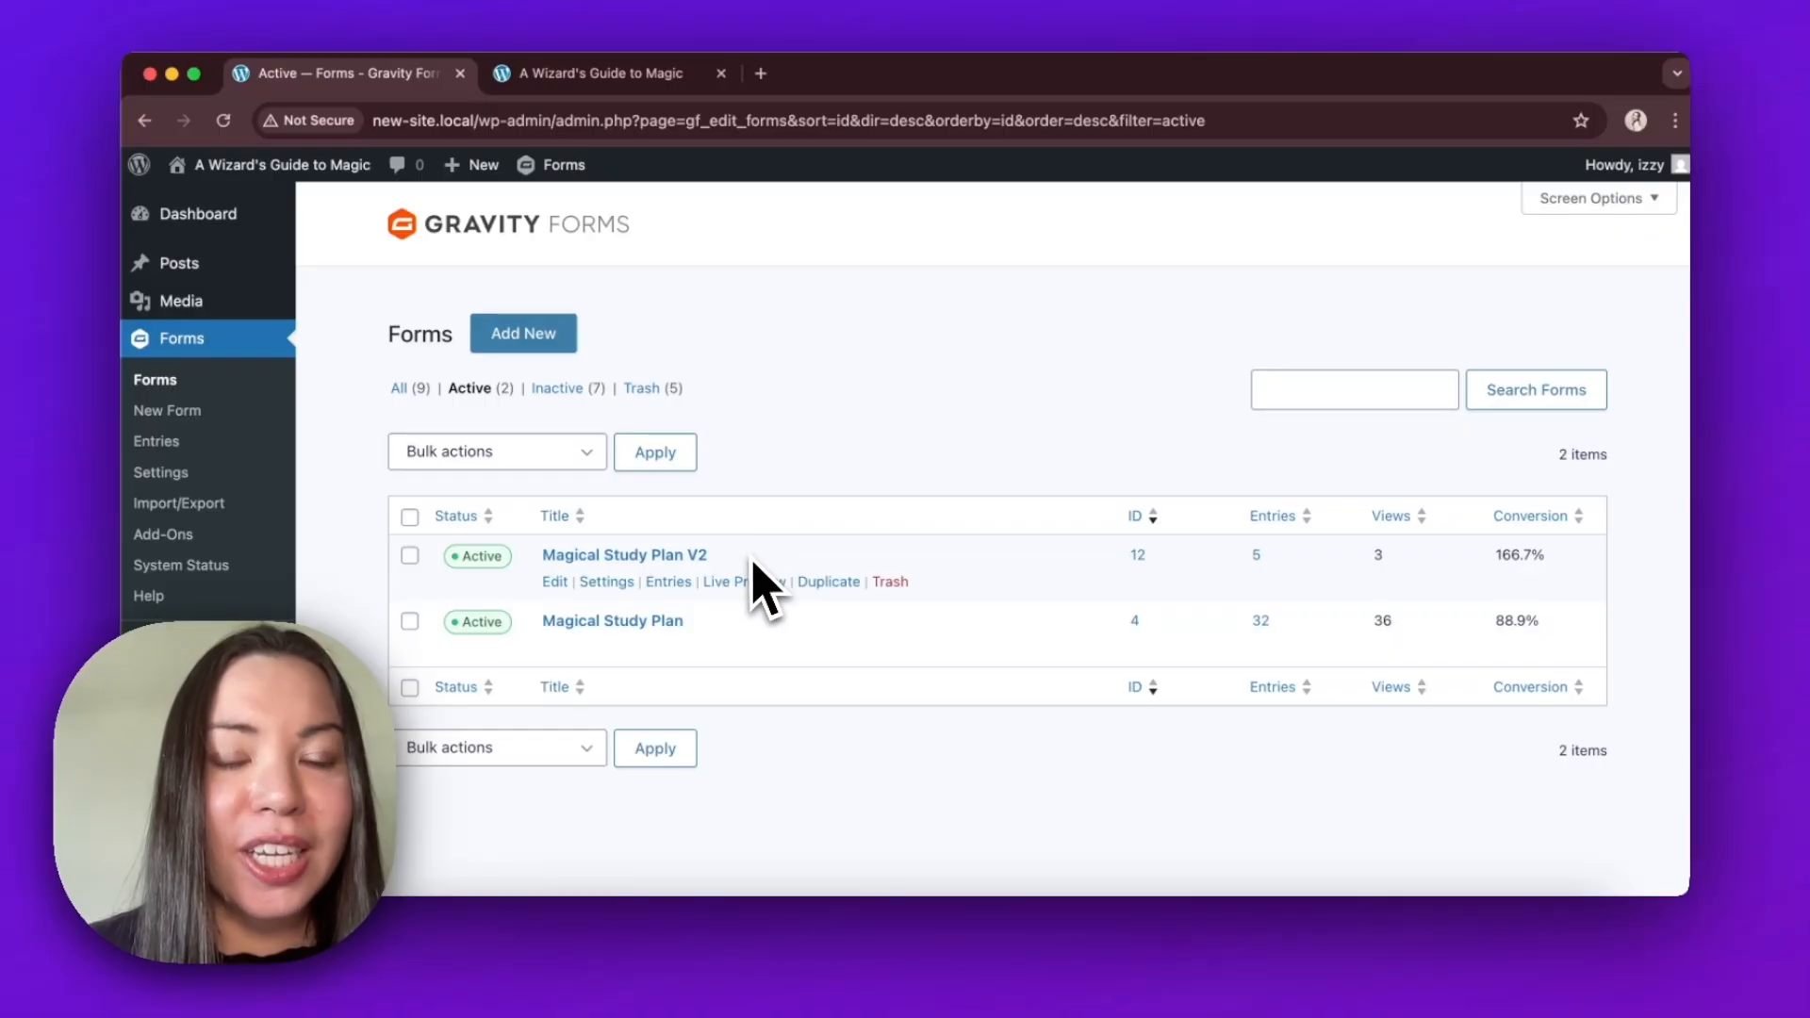
{"action": "left_click", "coordinate": [558, 579]}
{"action": "scroll", "coordinate": [1238, 379], "scroll_direction": "down", "scroll_amount": 2}
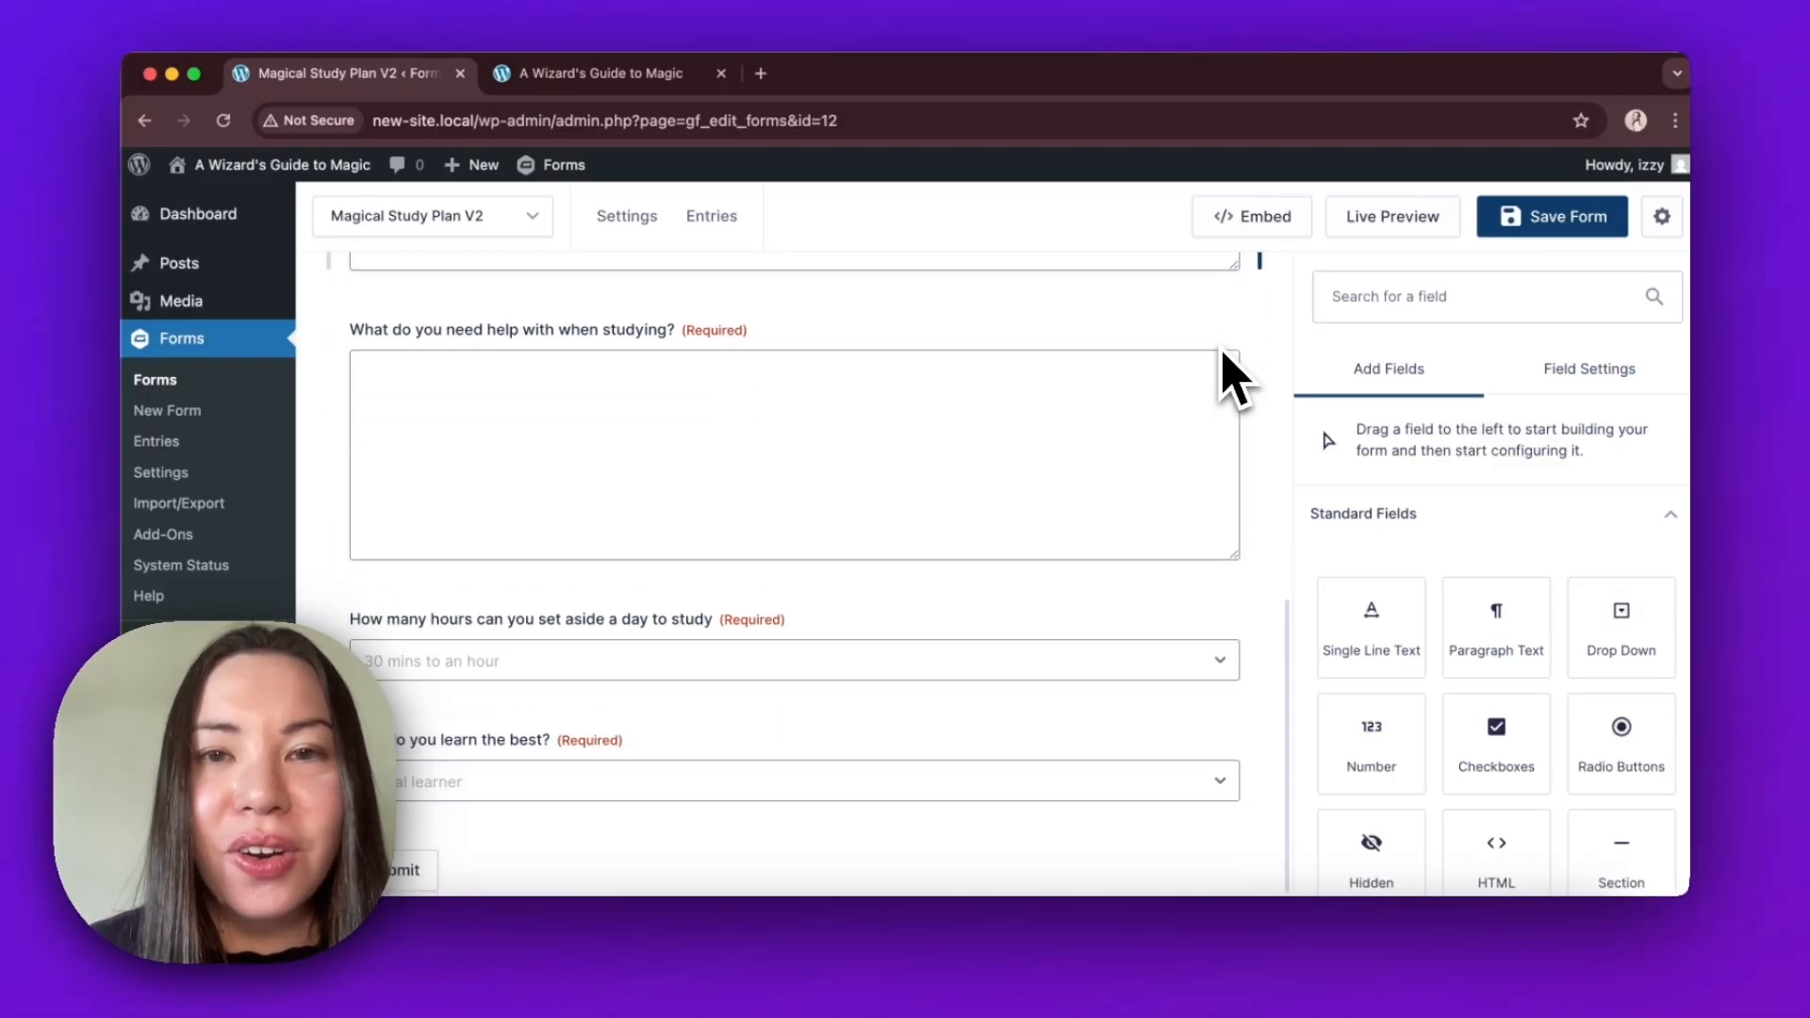
{"action": "scroll", "coordinate": [1238, 381], "scroll_direction": "up", "scroll_amount": 2}
{"action": "scroll", "coordinate": [1226, 379], "scroll_direction": "down", "scroll_amount": 2}
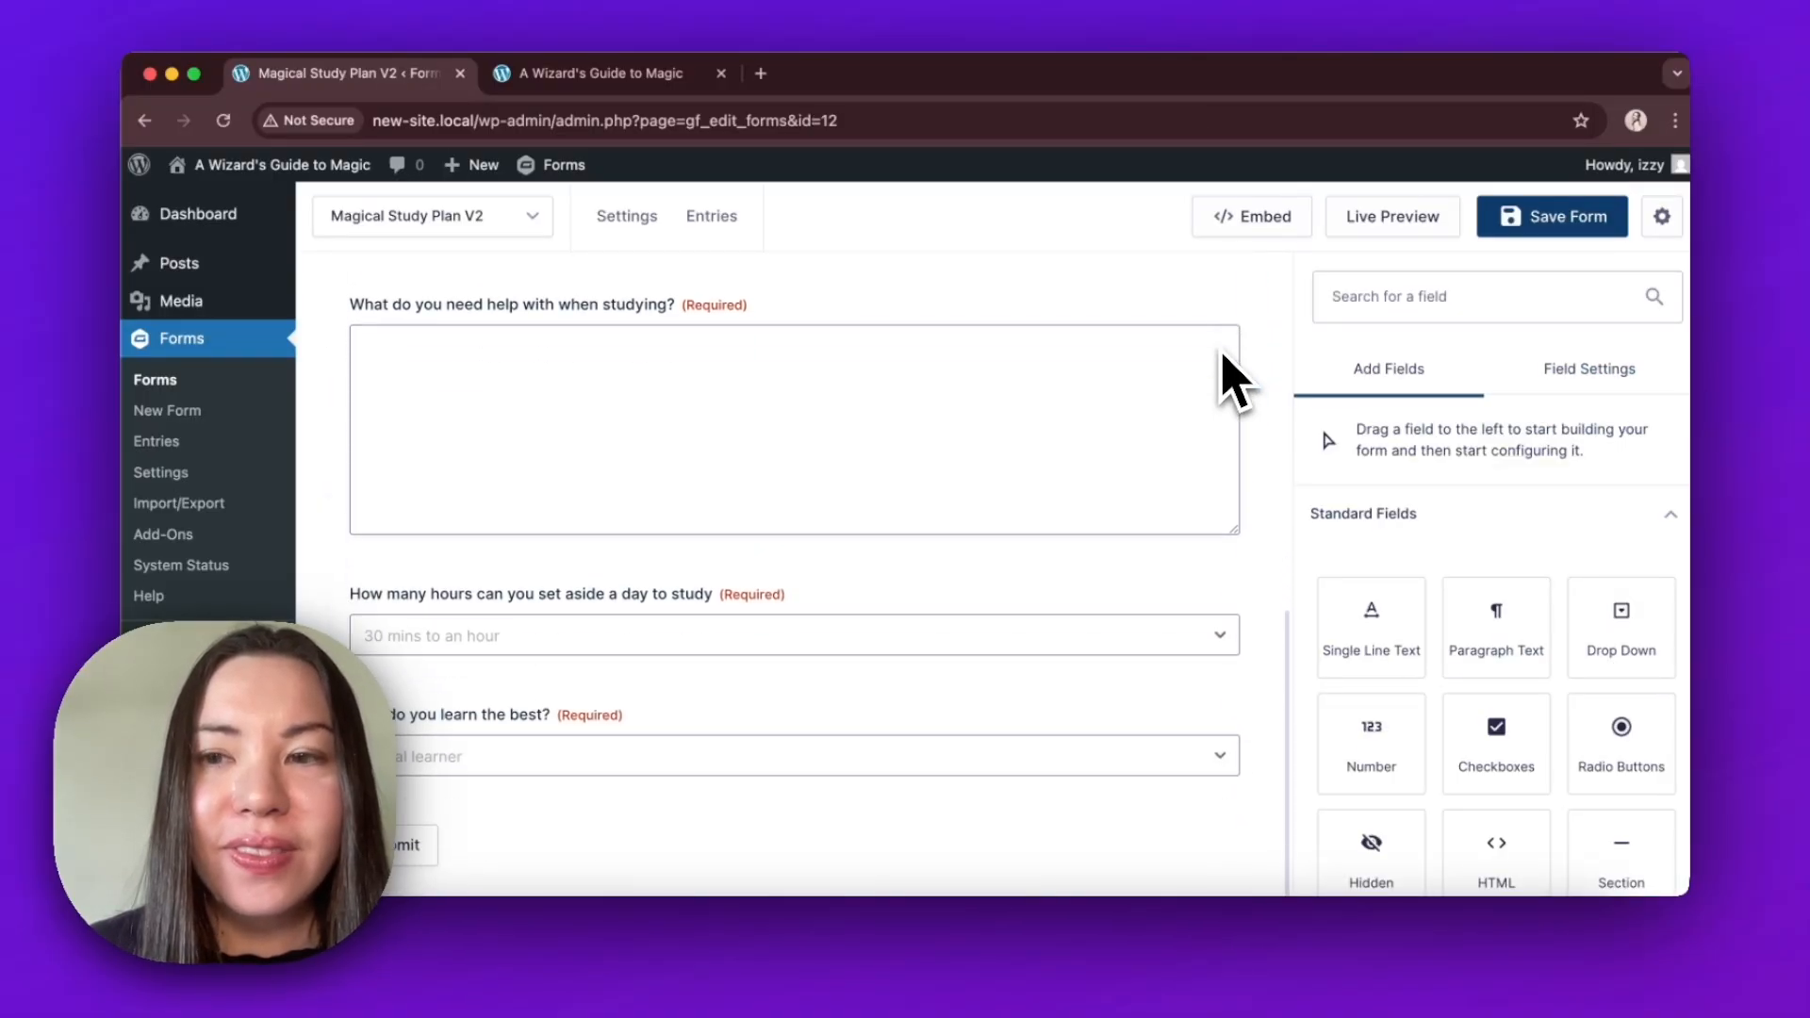
Add an OpenAI Stream field below the learning style question and paste a label introducing the study plan.
{"action": "left_click", "coordinate": [1590, 296]}
{"action": "type", "text": "open"}
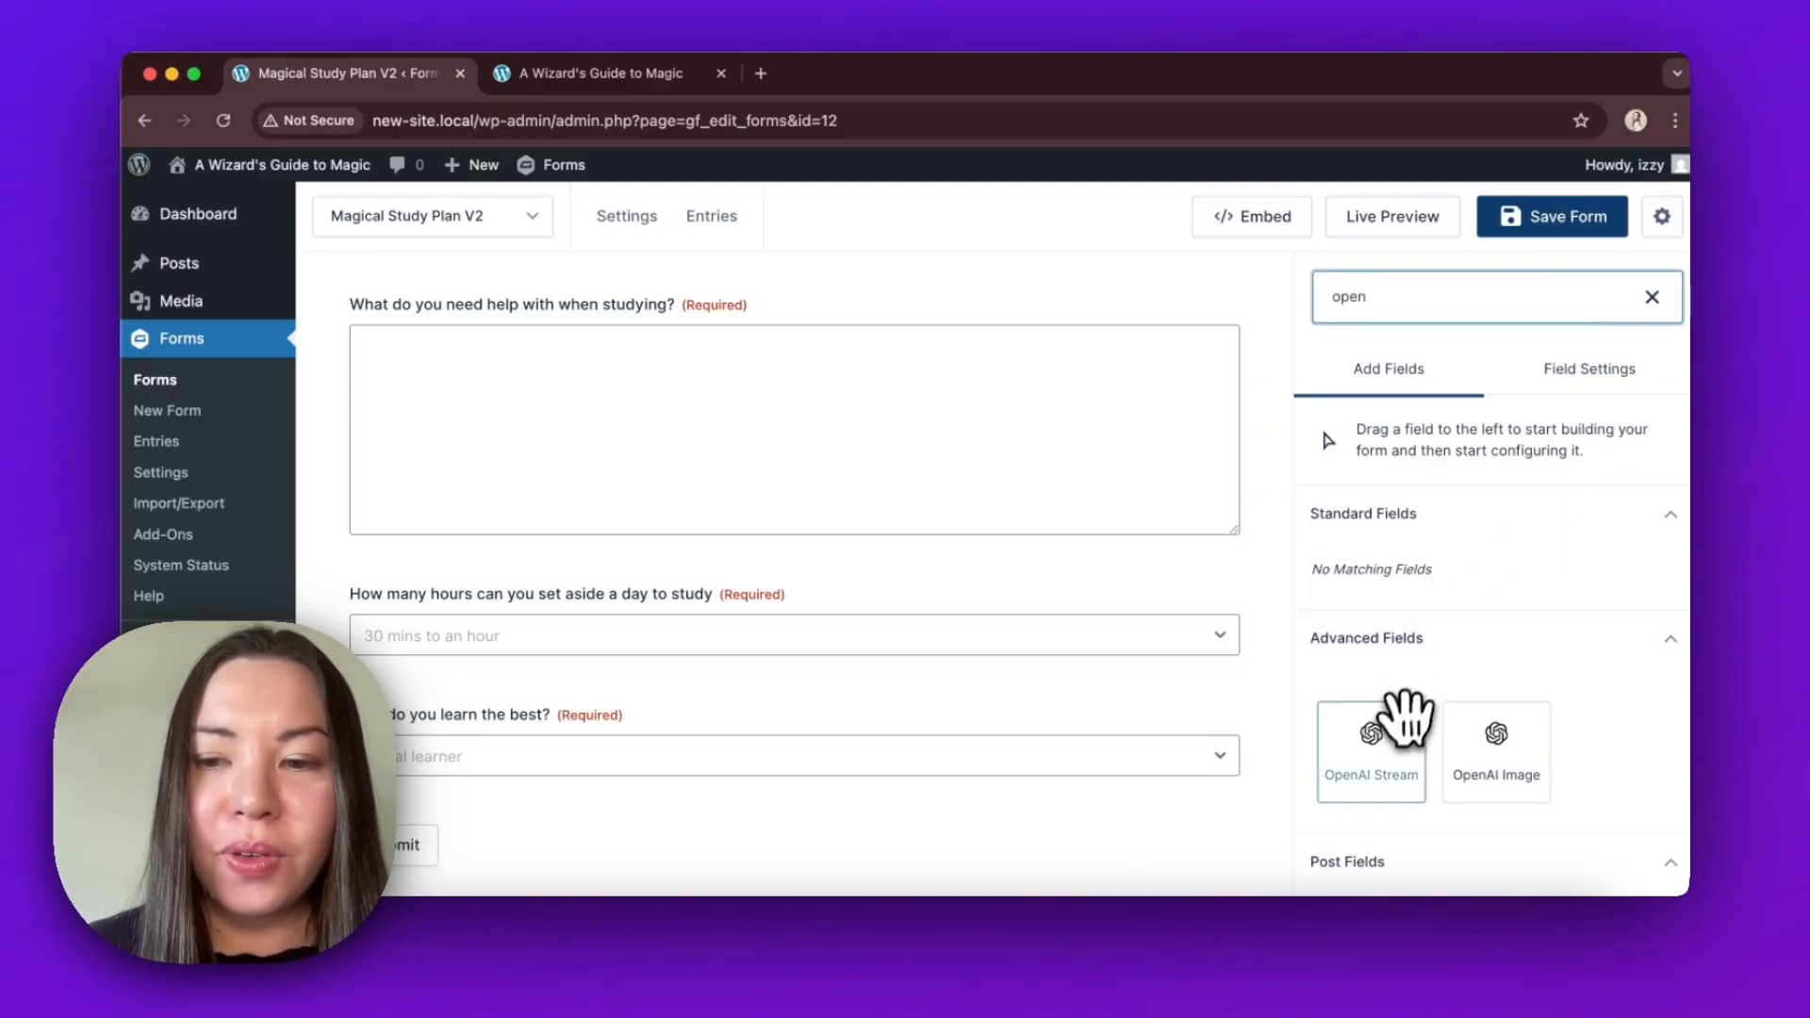
{"action": "left_click", "coordinate": [1415, 741]}
{"action": "left_click_drag", "start_coordinate": [1415, 740], "coordinate": [1165, 802]}
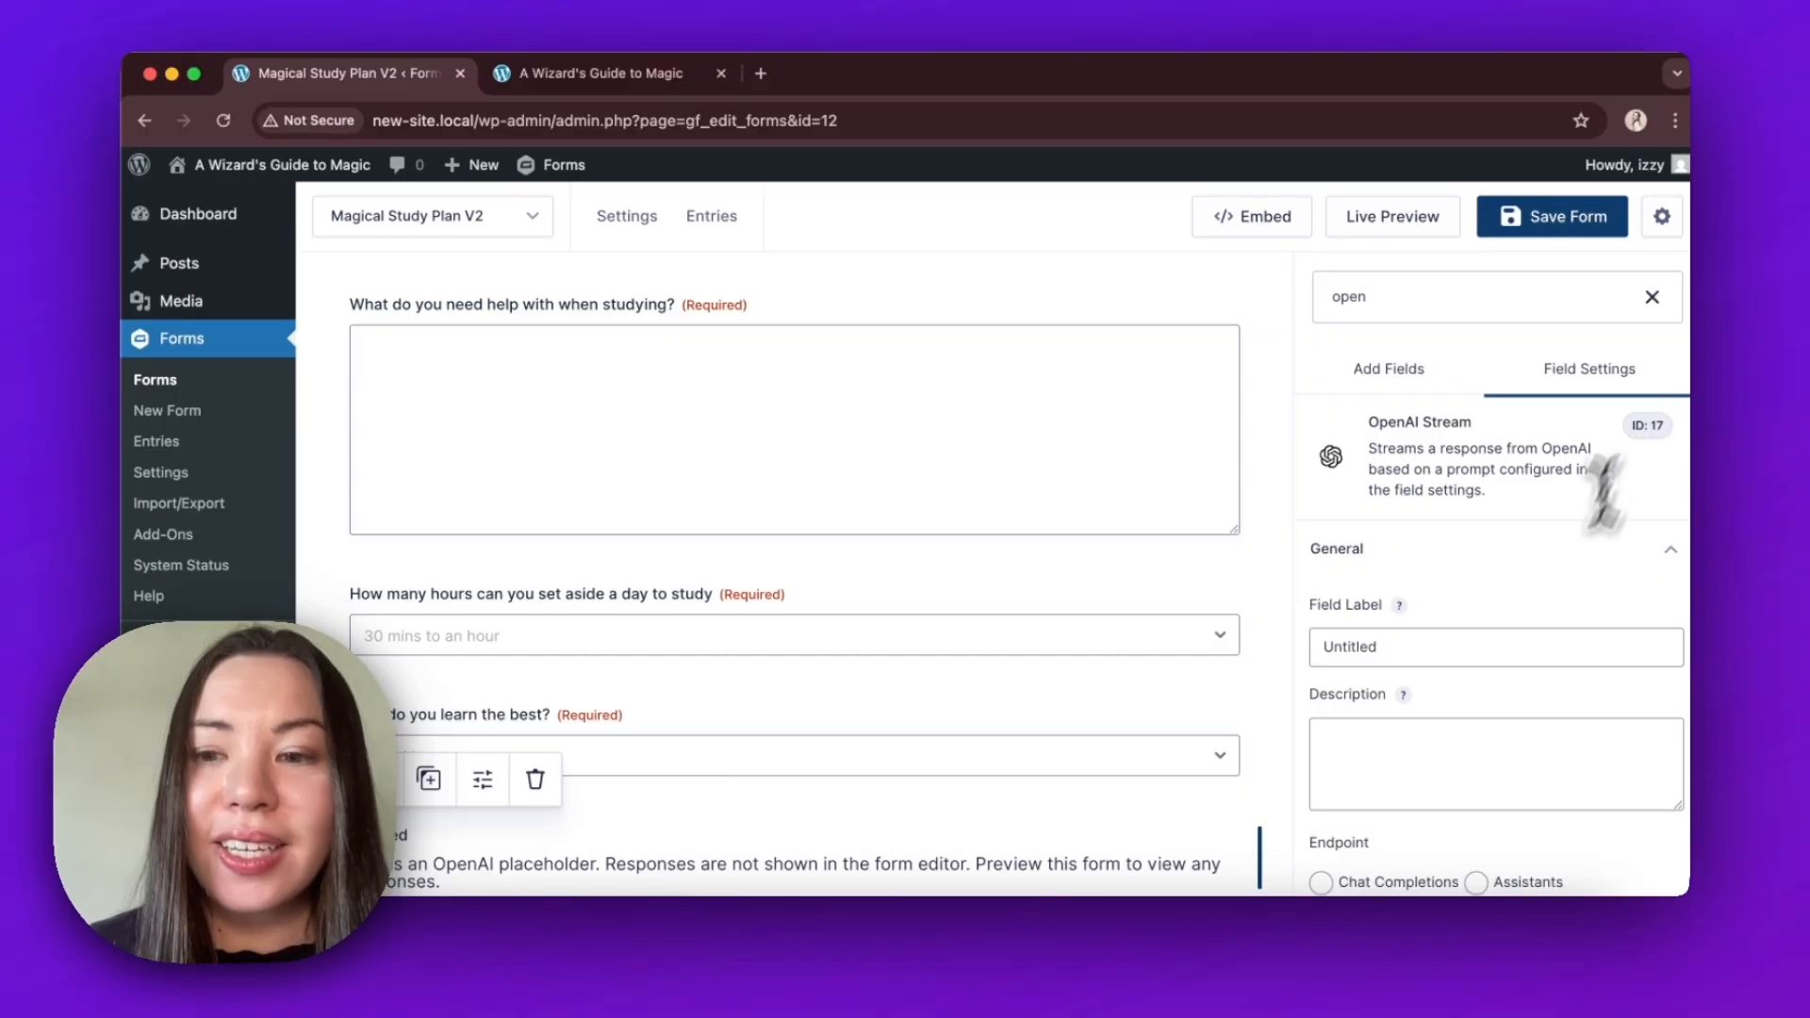
{"action": "double_click", "coordinate": [1434, 646]}
{"action": "type", "text": "Here is your study plan:"}
Set the OpenAI Stream field's endpoint to Chat Completions and its model to GPT-5.1.
{"action": "scroll", "coordinate": [1414, 787], "scroll_direction": "down", "scroll_amount": 1}
{"action": "scroll", "coordinate": [1403, 765], "scroll_direction": "down", "scroll_amount": 2}
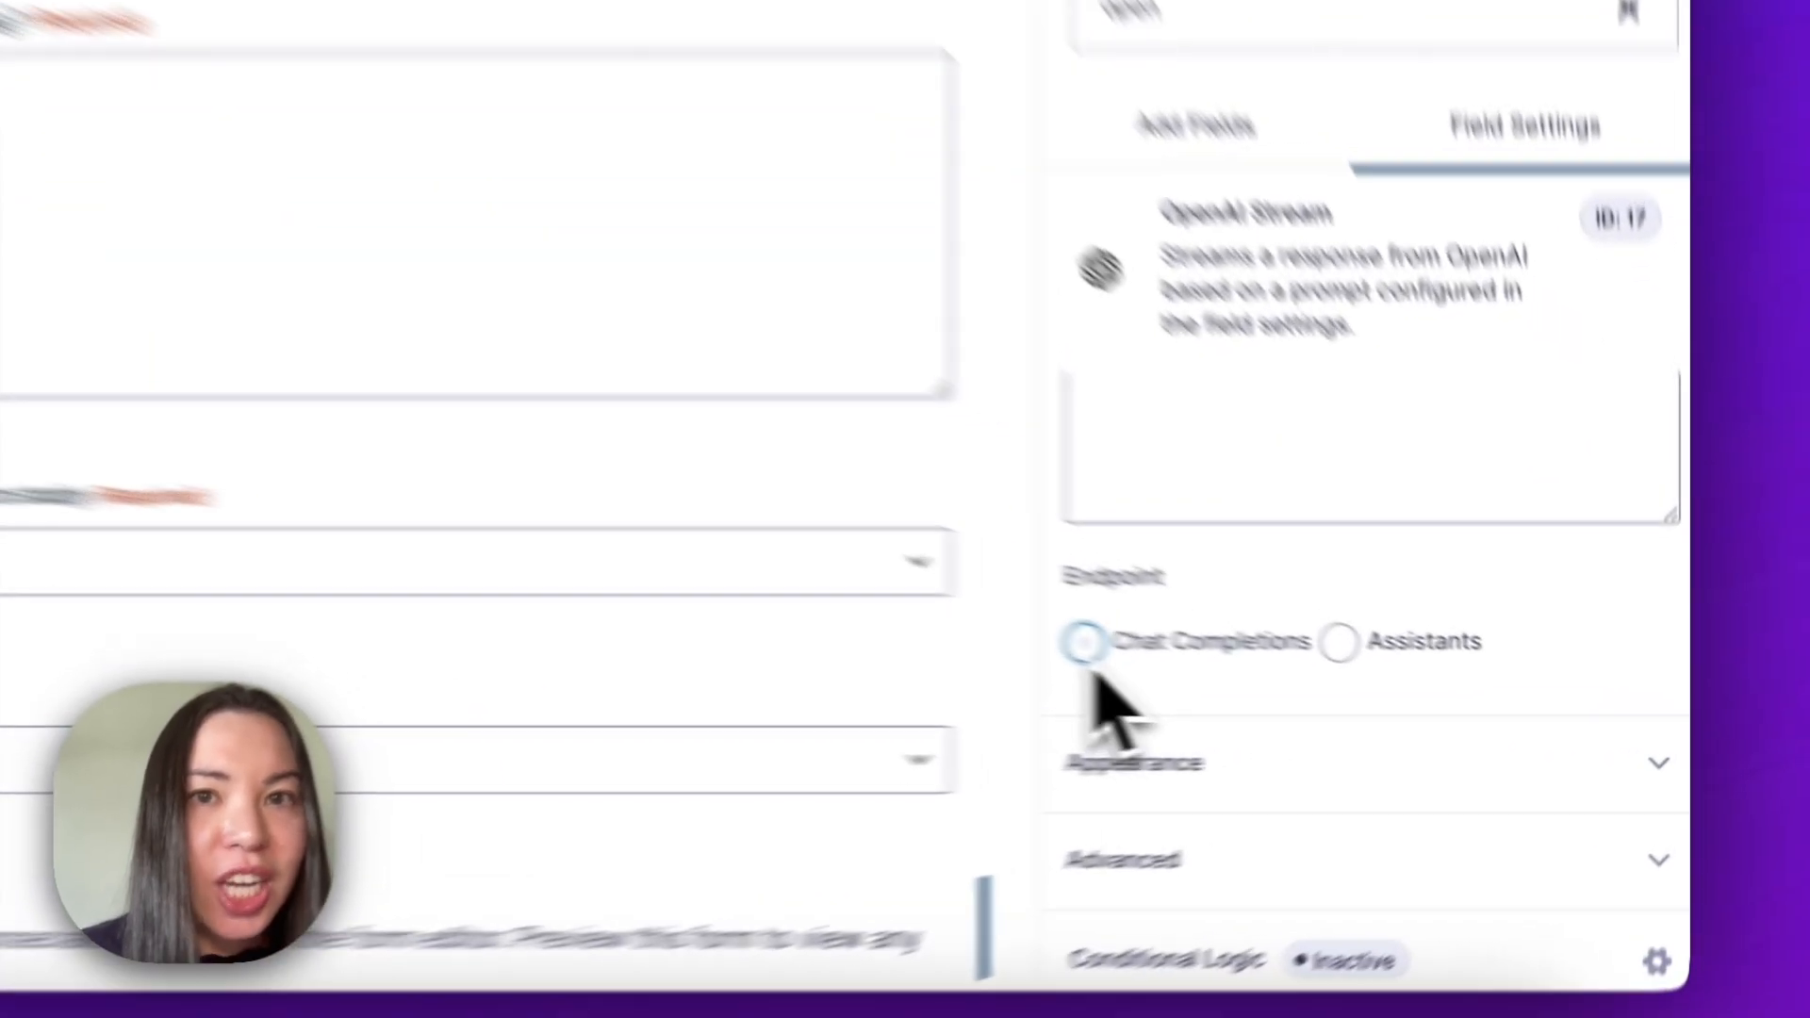
{"action": "left_click", "coordinate": [1321, 684]}
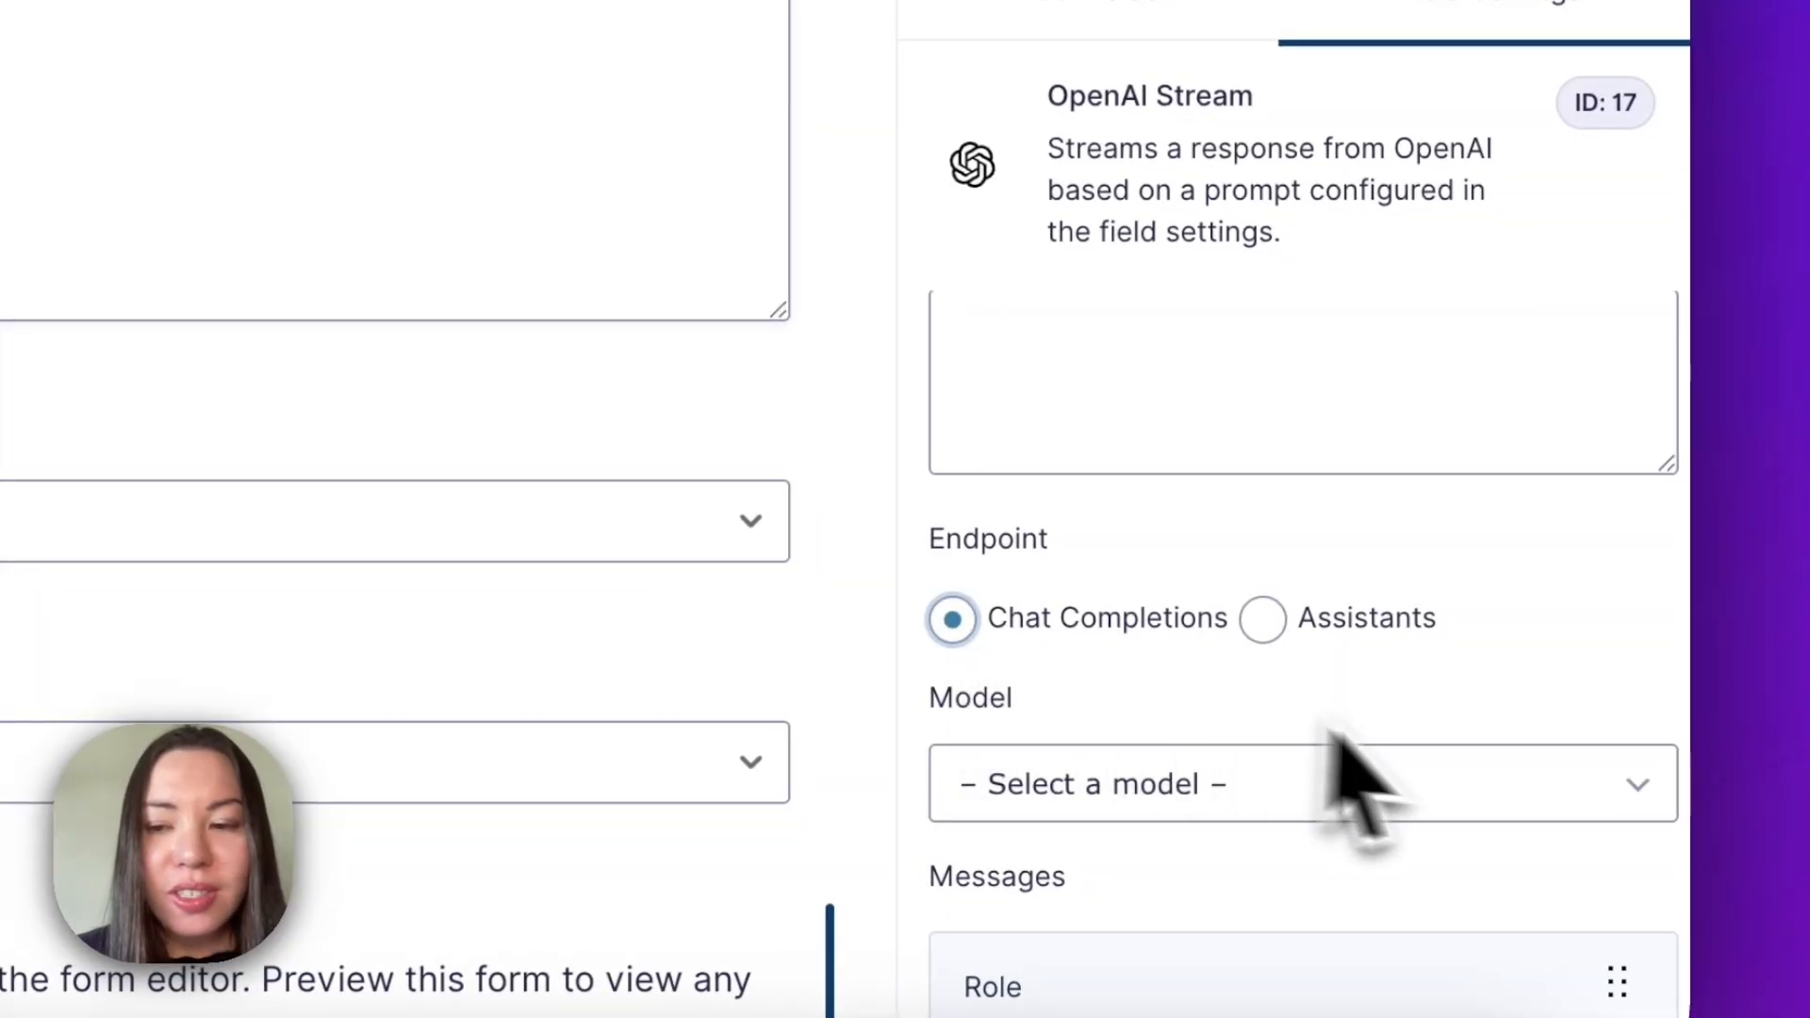
{"action": "left_click", "coordinate": [1366, 592]}
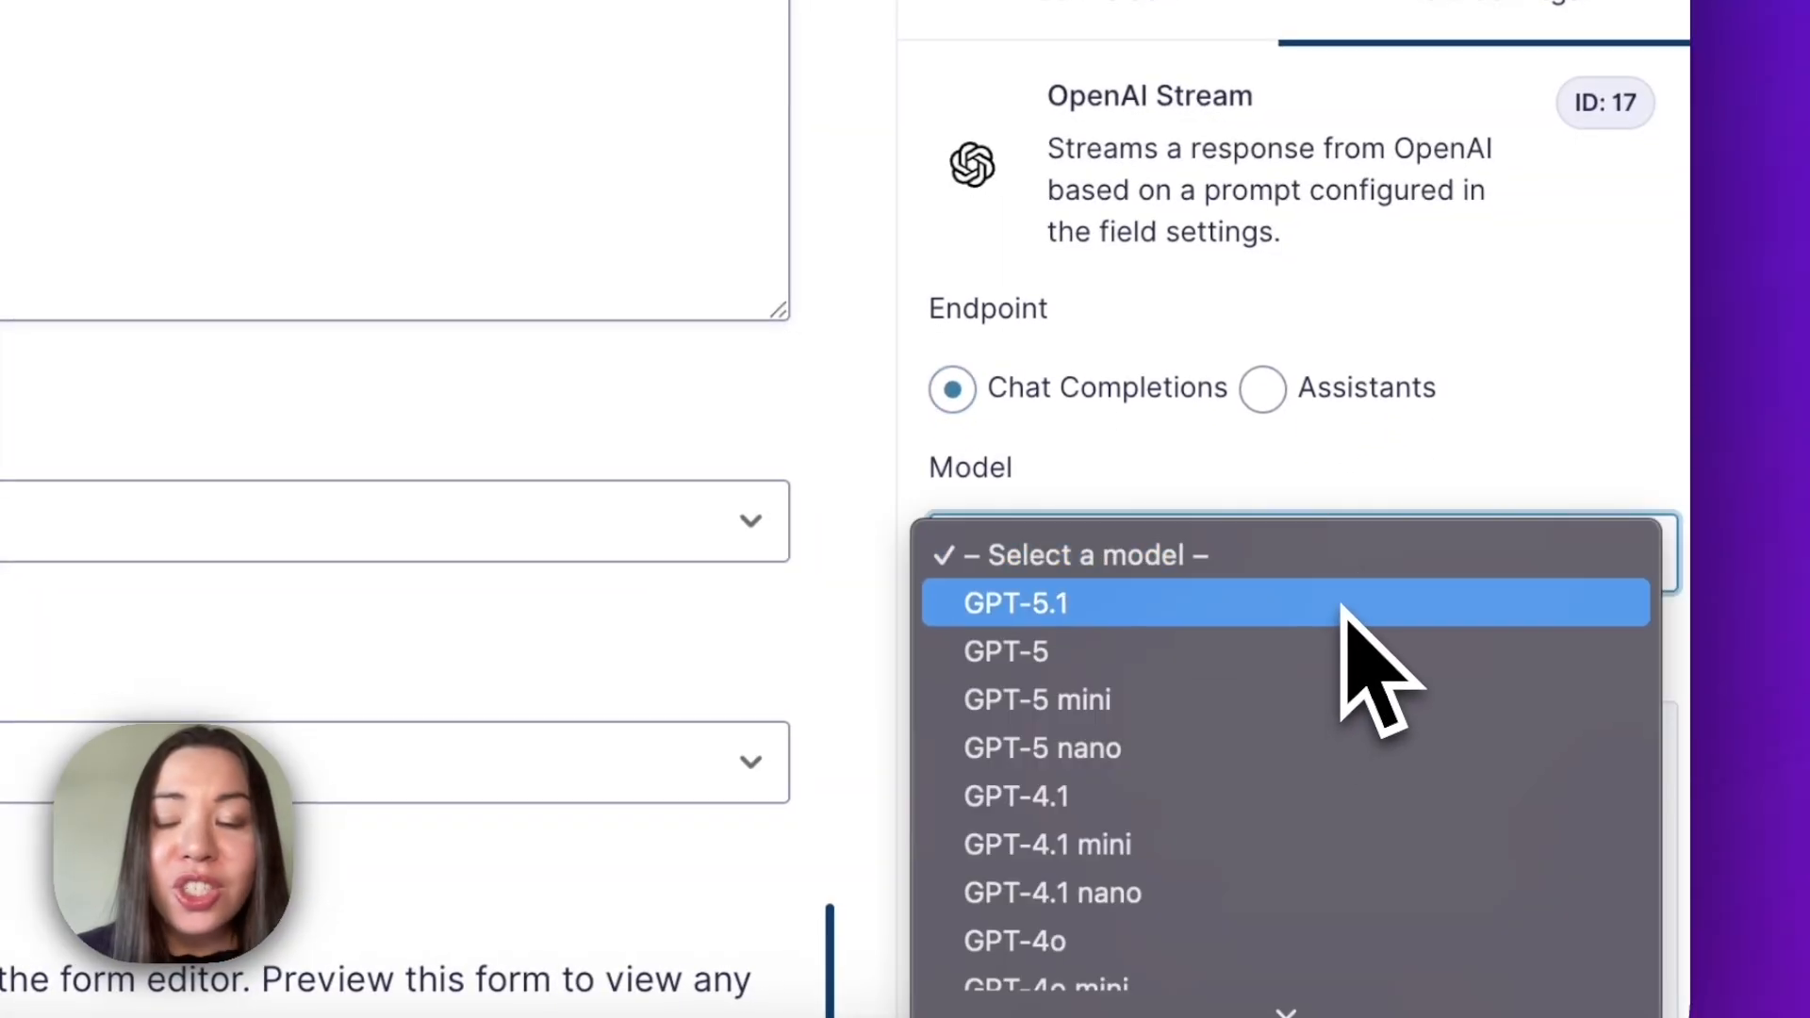
{"action": "left_click", "coordinate": [1345, 615]}
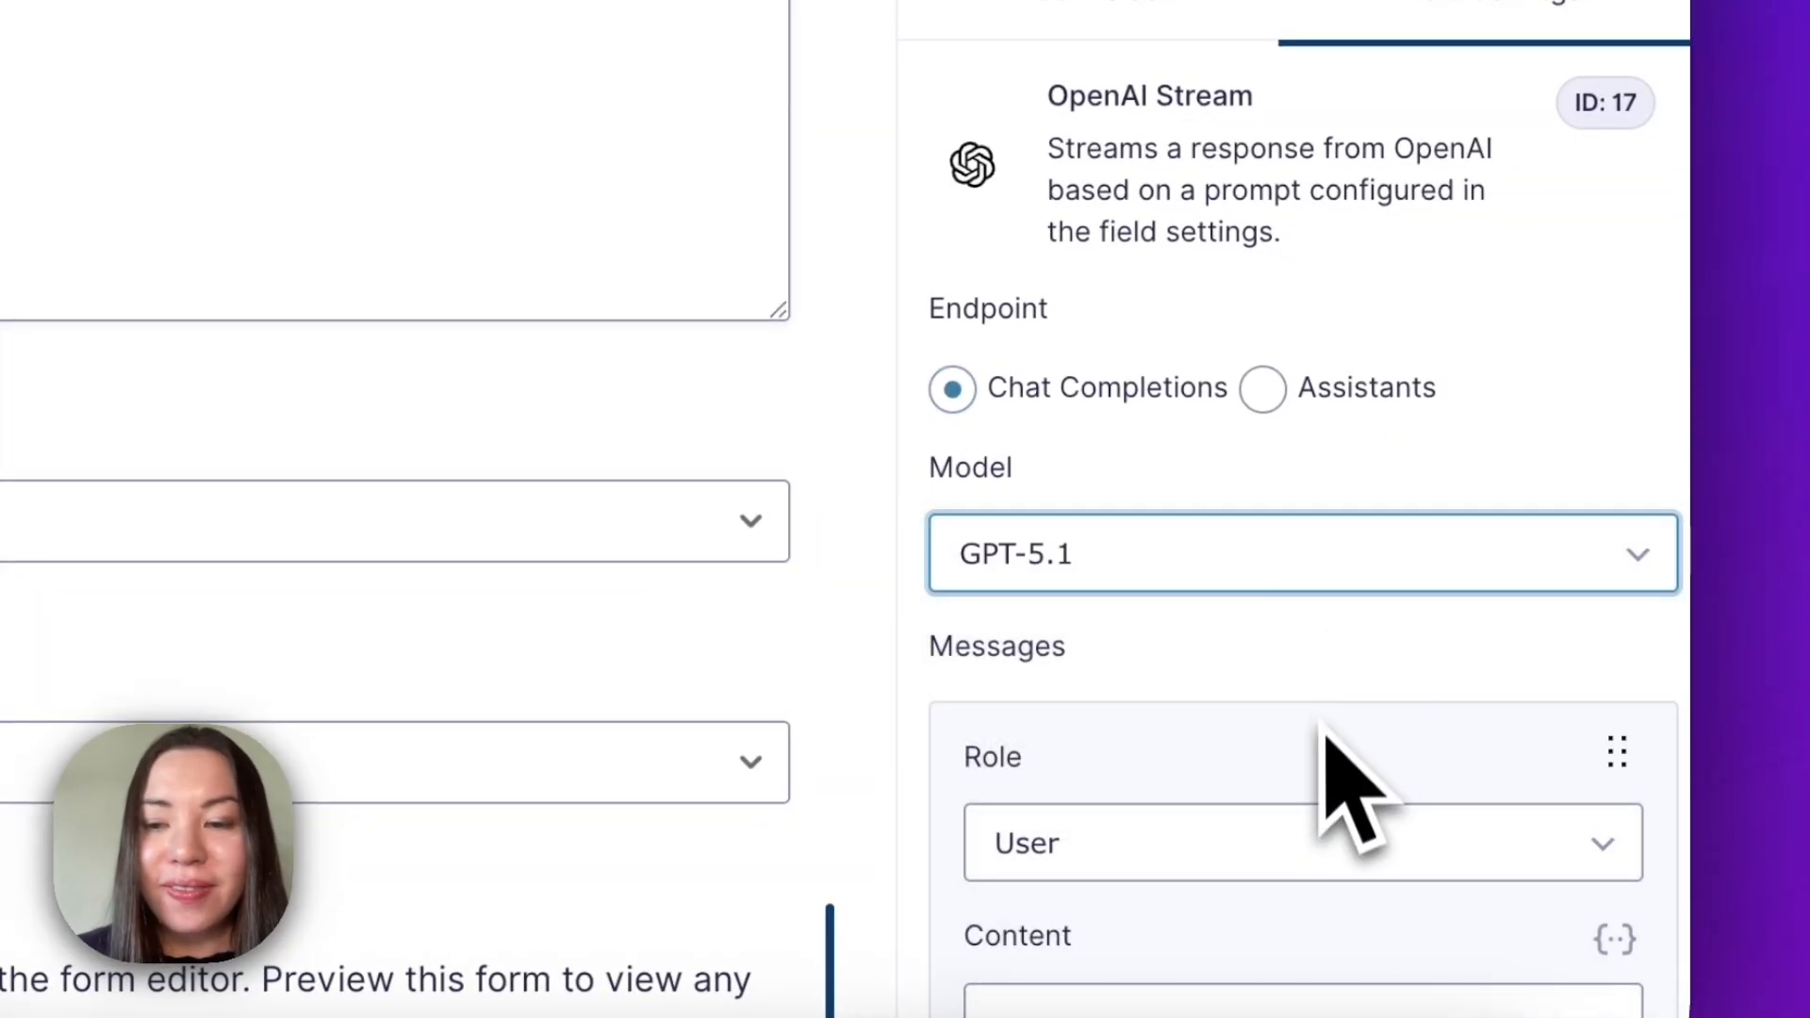
Paste a User message requesting a 3 day study plan in rich text, and append the All Submitted Fields merge tag.
{"action": "scroll", "coordinate": [1324, 759], "scroll_direction": "down", "scroll_amount": 3}
{"action": "scroll", "coordinate": [1348, 801], "scroll_direction": "down", "scroll_amount": 1}
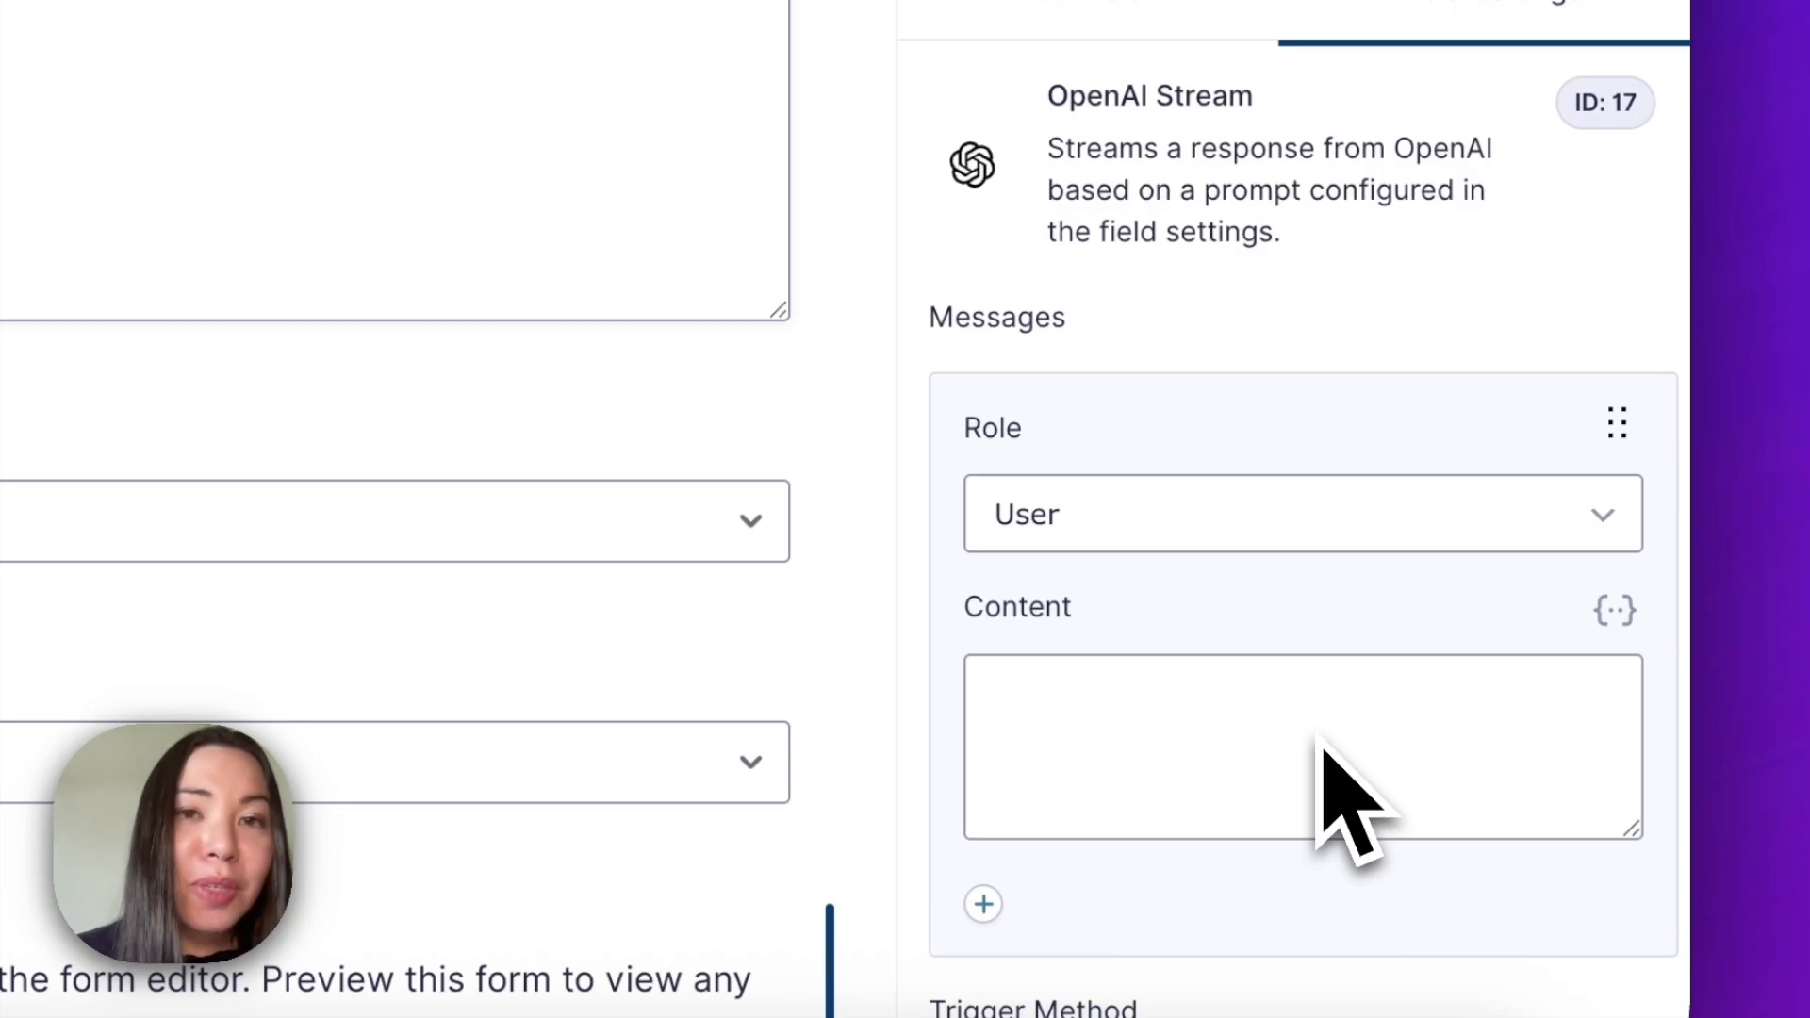
{"action": "scroll", "coordinate": [1320, 755], "scroll_direction": "down", "scroll_amount": 3}
{"action": "left_click", "coordinate": [1579, 700]}
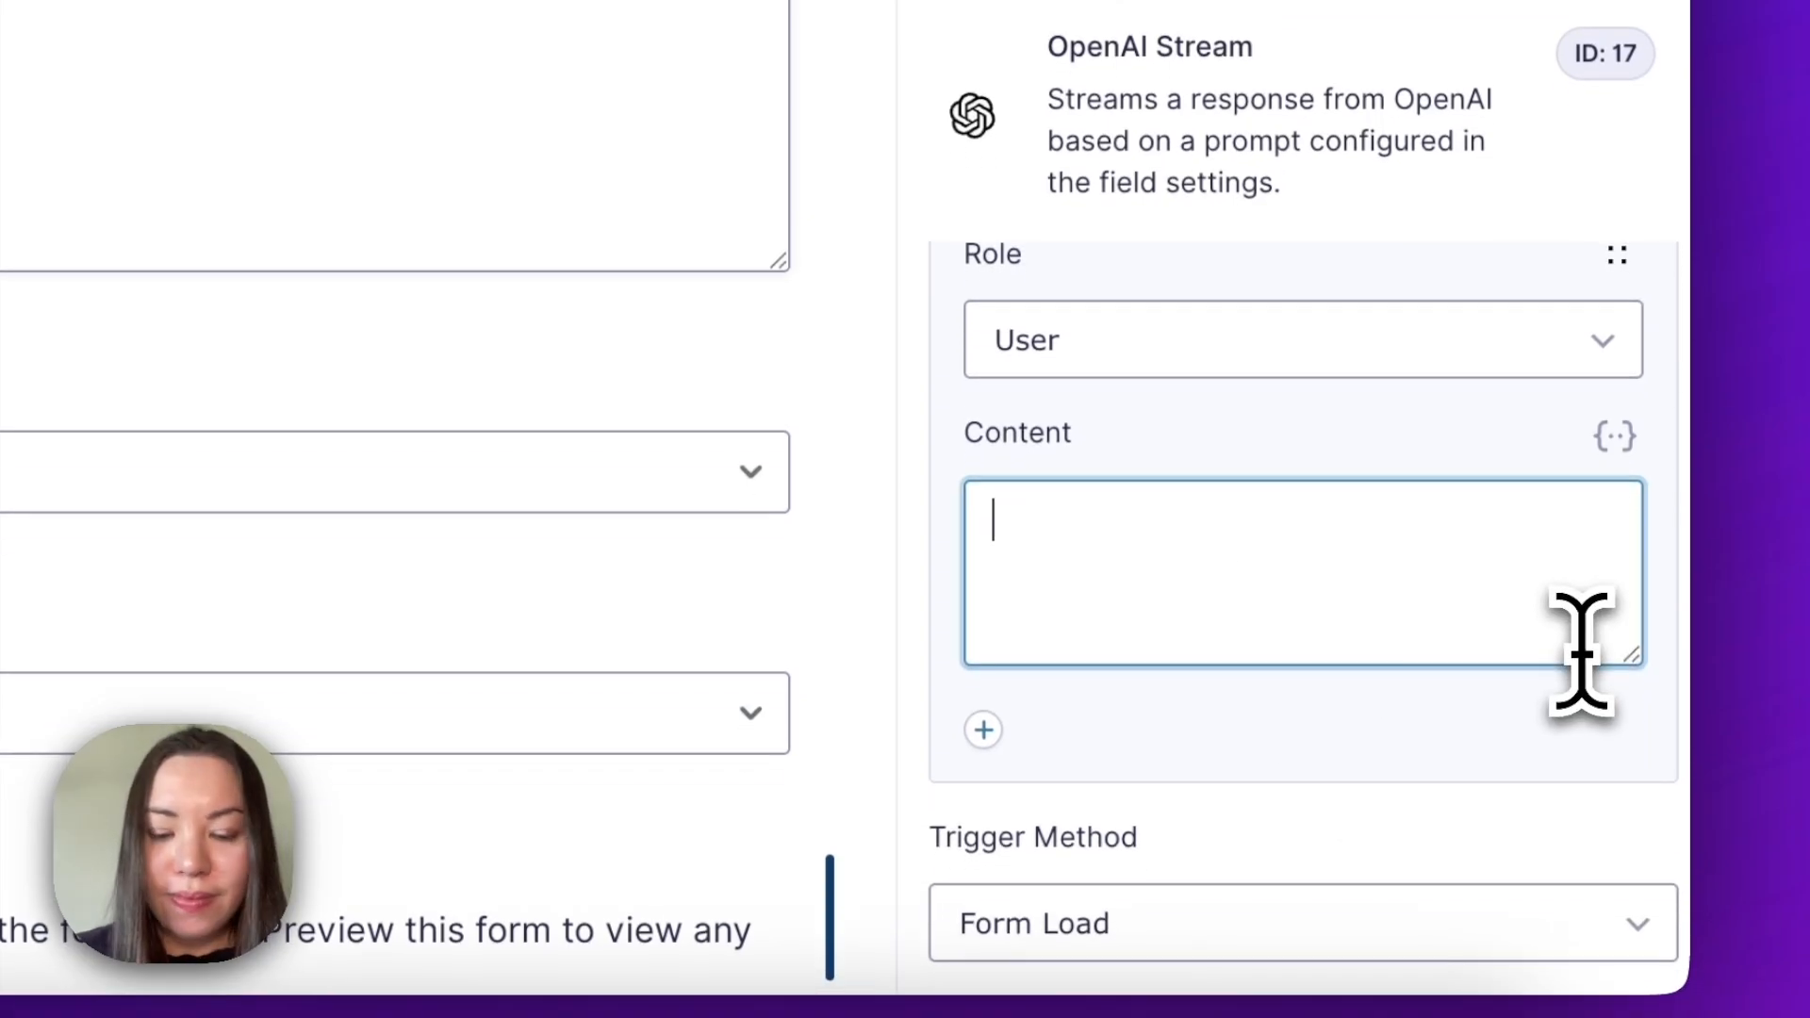
{"action": "type", "text": "Please craft a 3 day study plan from the answers in the form and format it in rich text (bold, italics and bullet points)"}
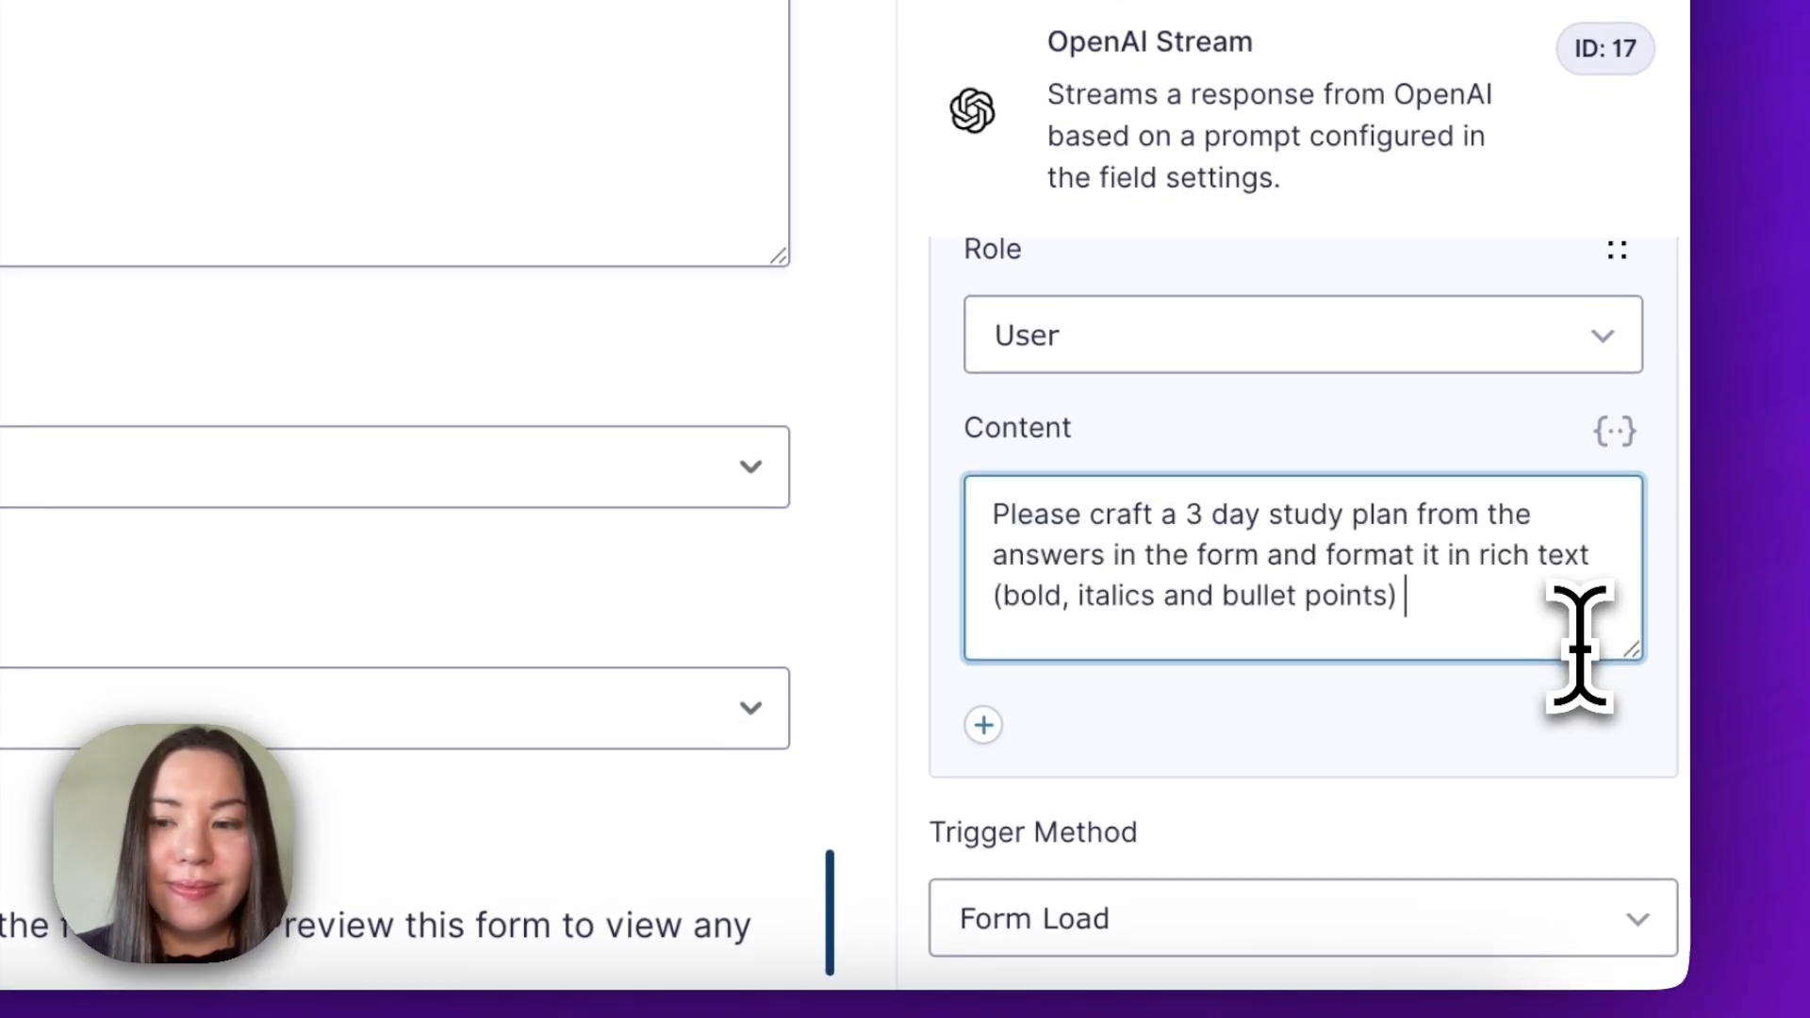
{"action": "left_click", "coordinate": [1617, 436]}
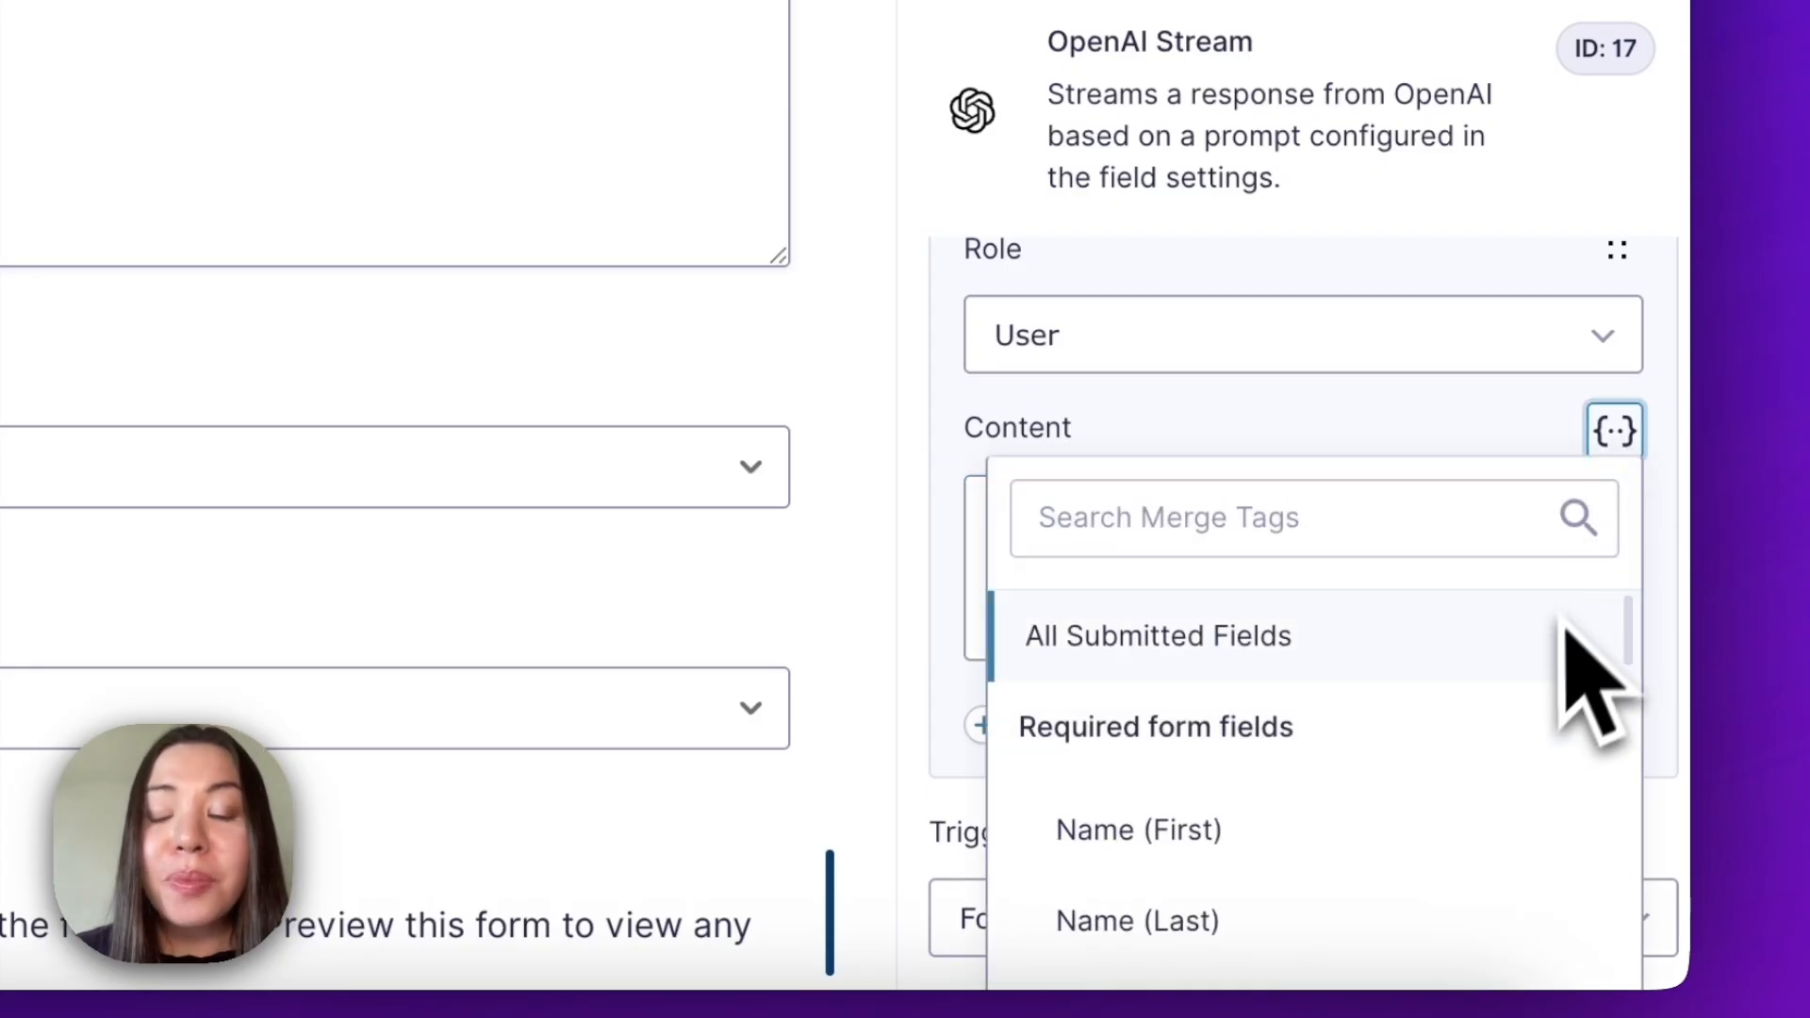
{"action": "left_click", "coordinate": [1556, 645]}
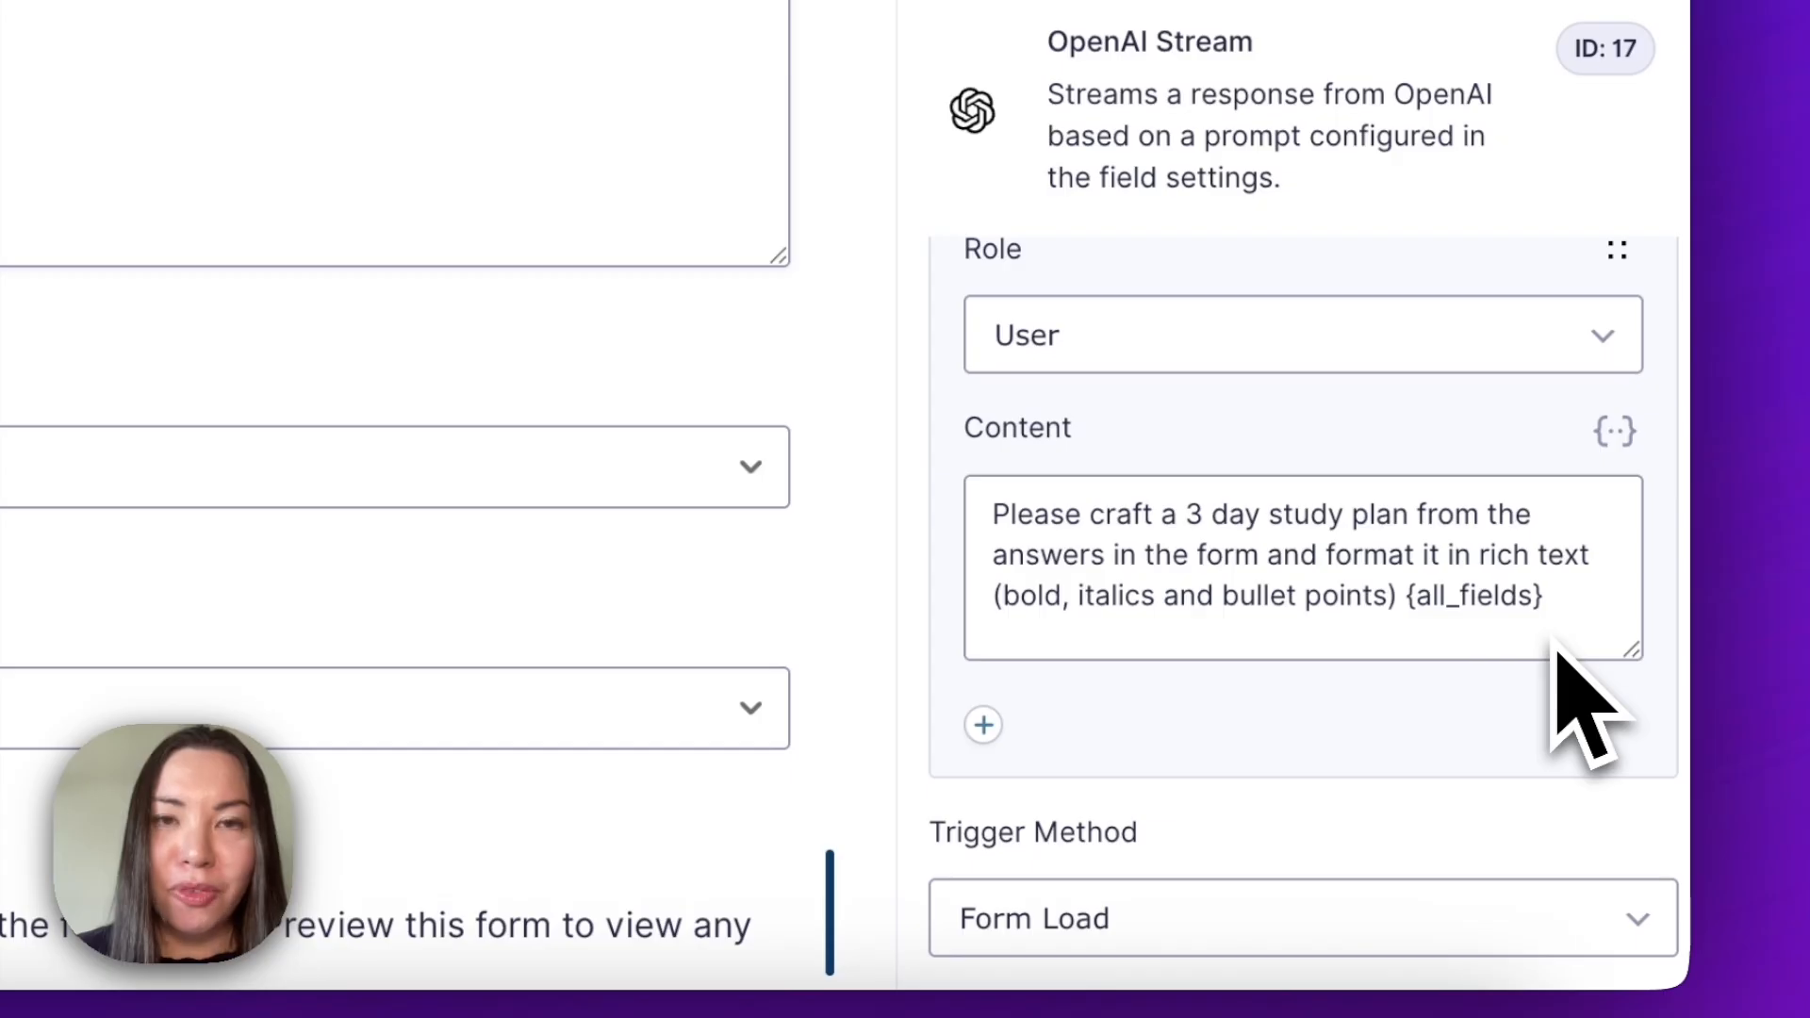
Set the OpenAI Stream field's trigger method to Button and save the form.
{"action": "scroll", "coordinate": [1558, 649], "scroll_direction": "down", "scroll_amount": 5}
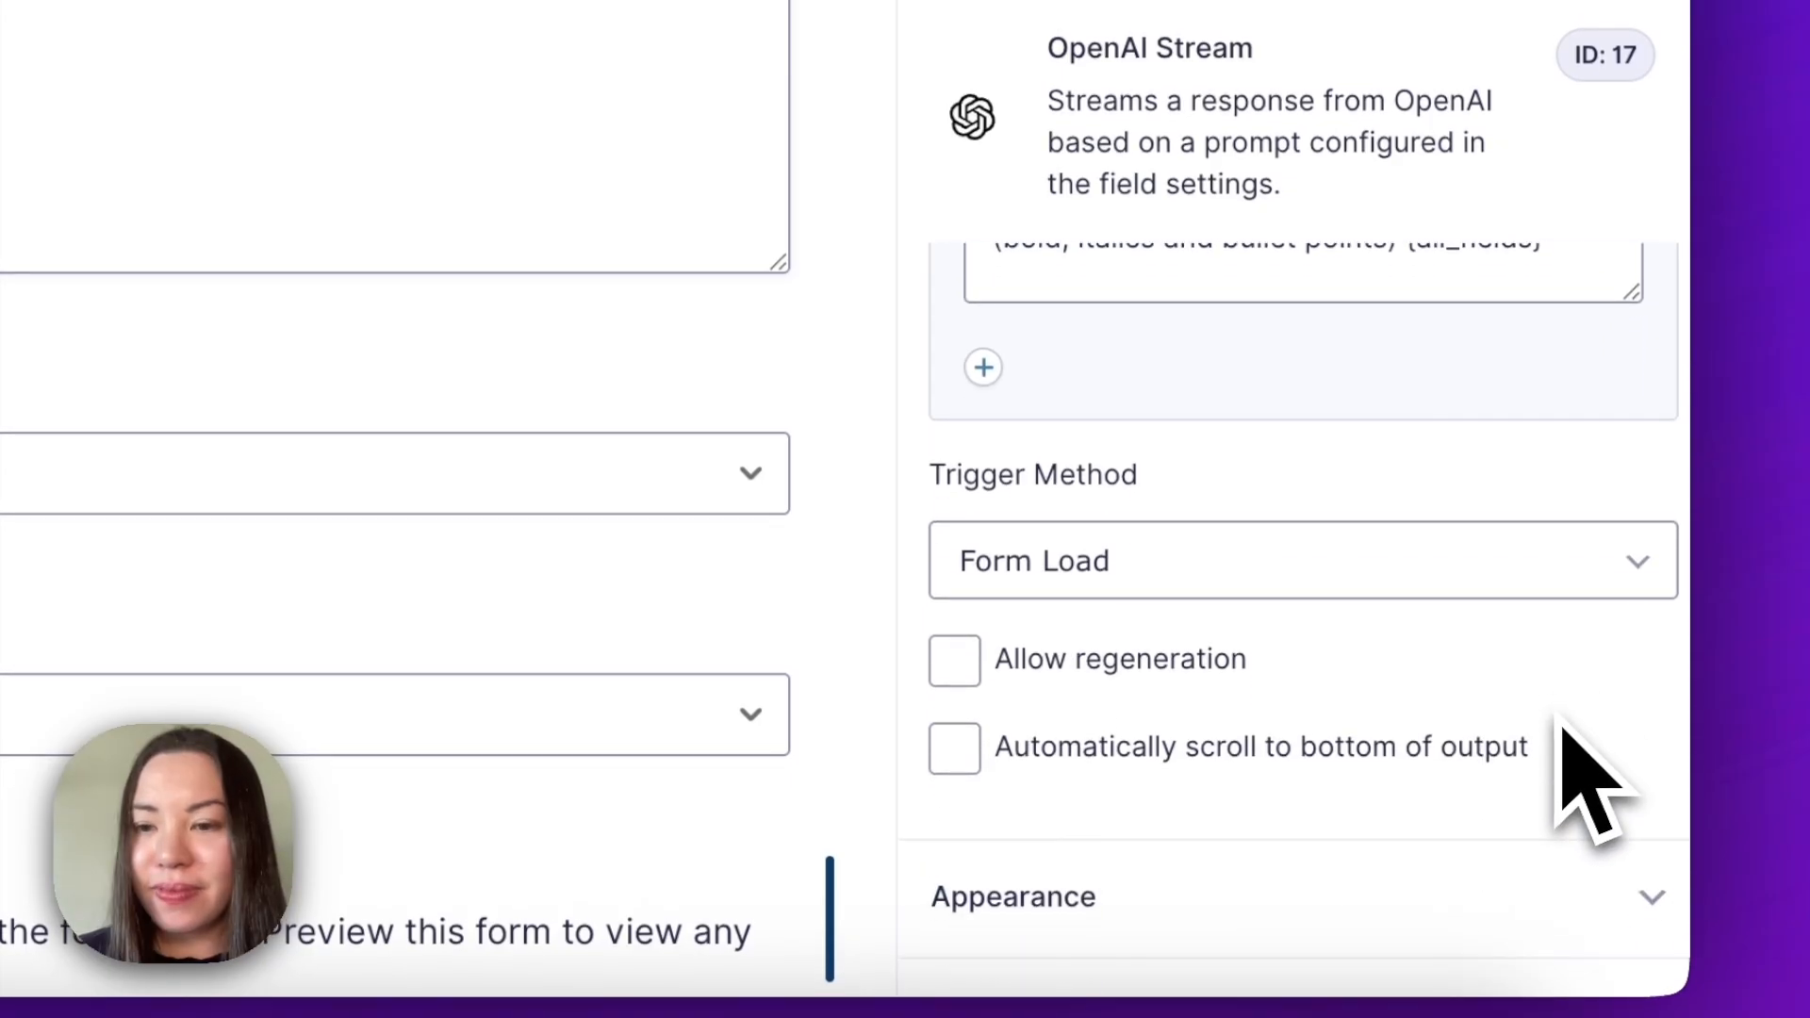
{"action": "left_click", "coordinate": [1457, 429]}
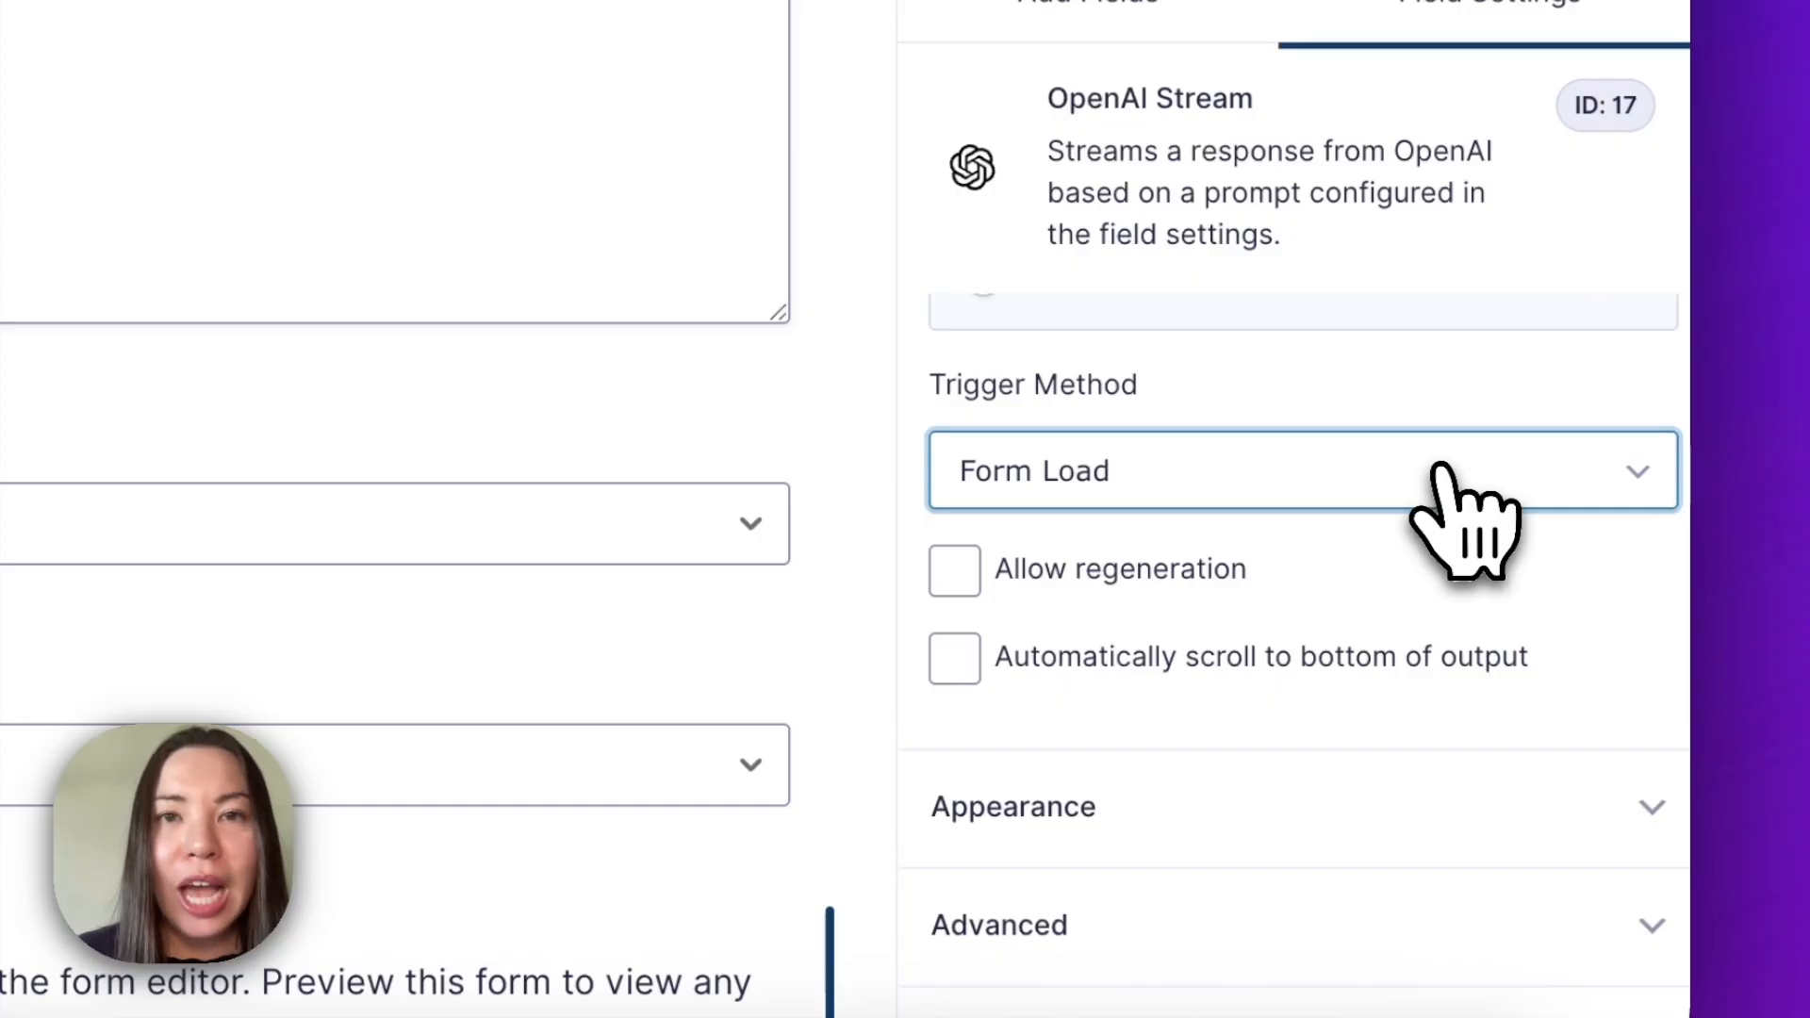
{"action": "left_click", "coordinate": [1442, 470]}
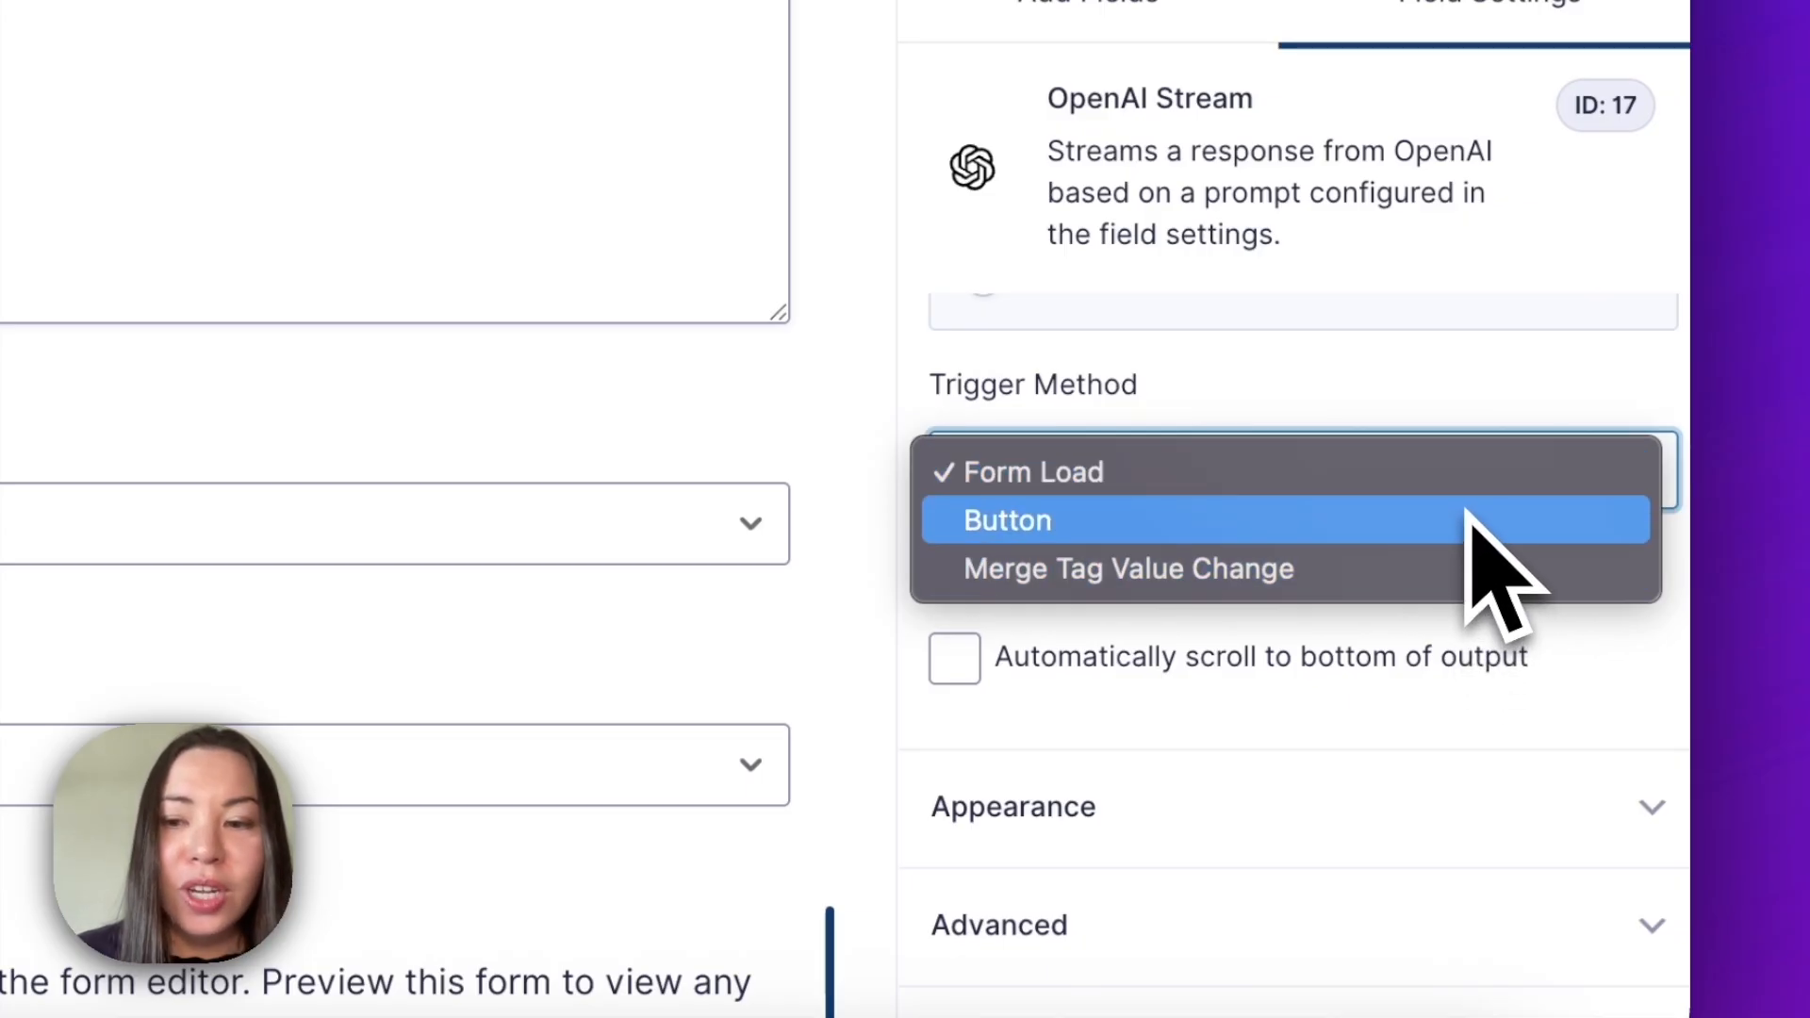
{"action": "left_click", "coordinate": [1467, 519]}
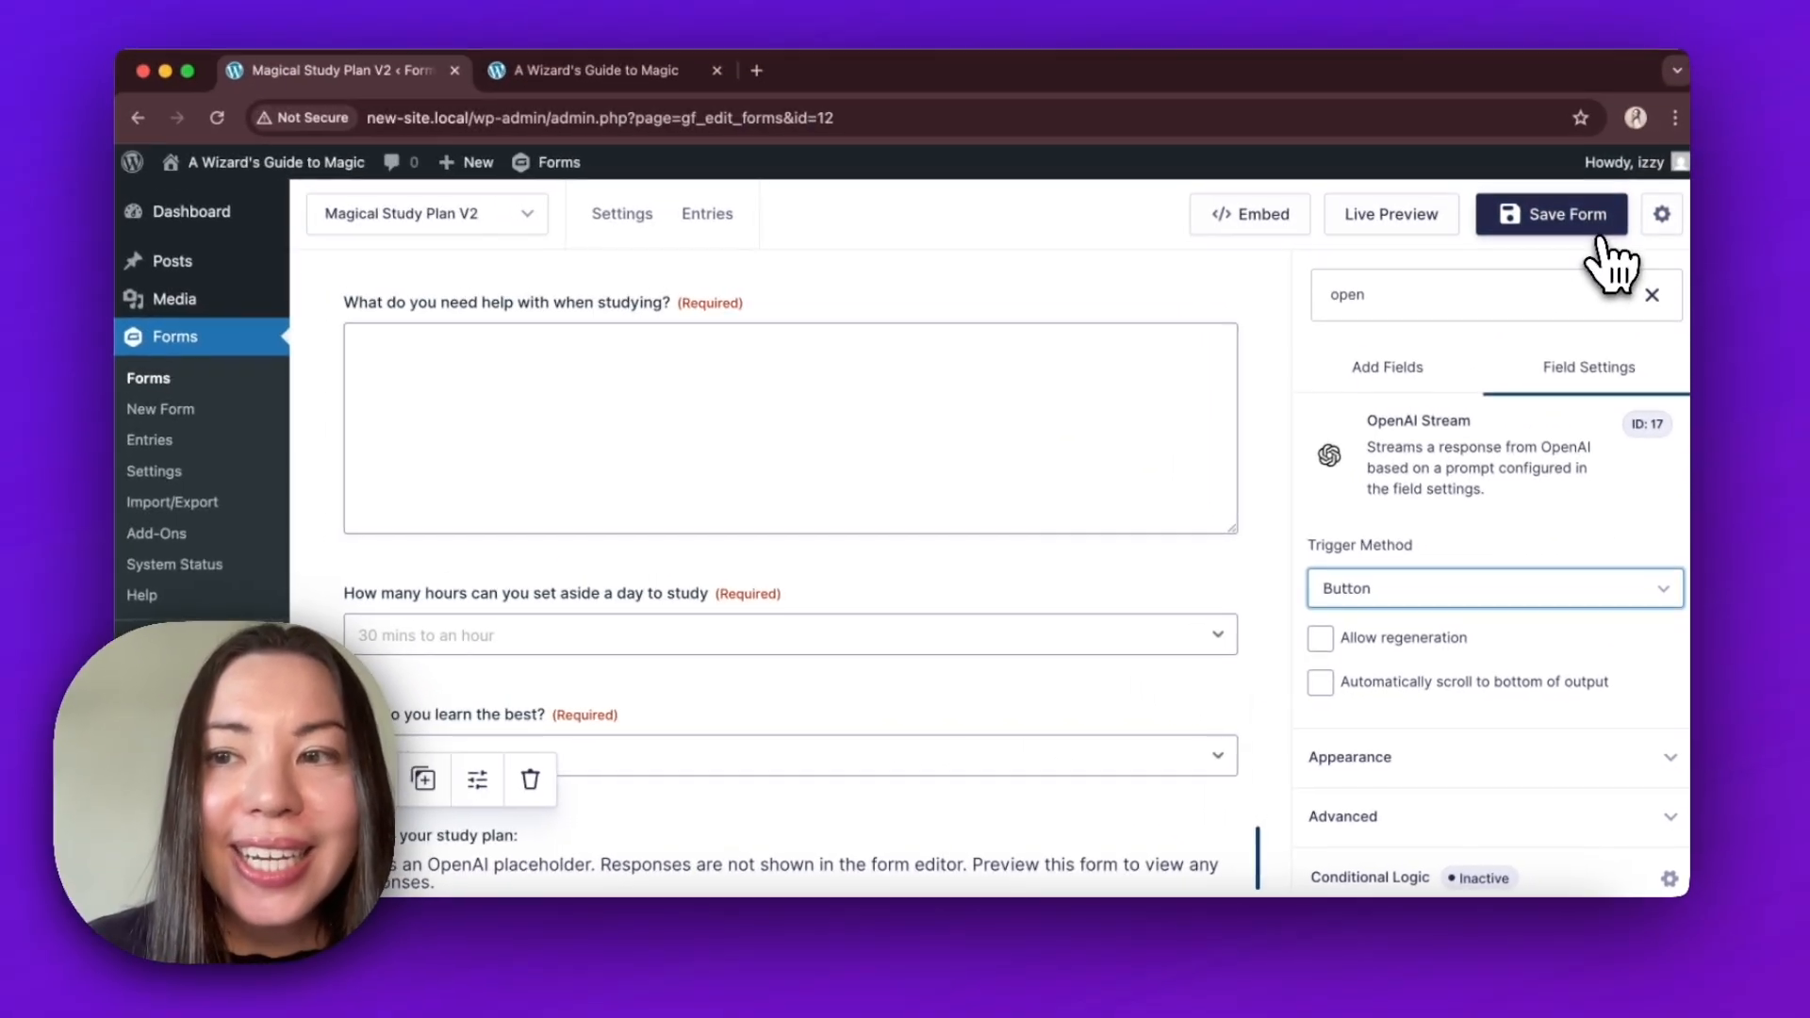
{"action": "left_click", "coordinate": [1564, 4]}
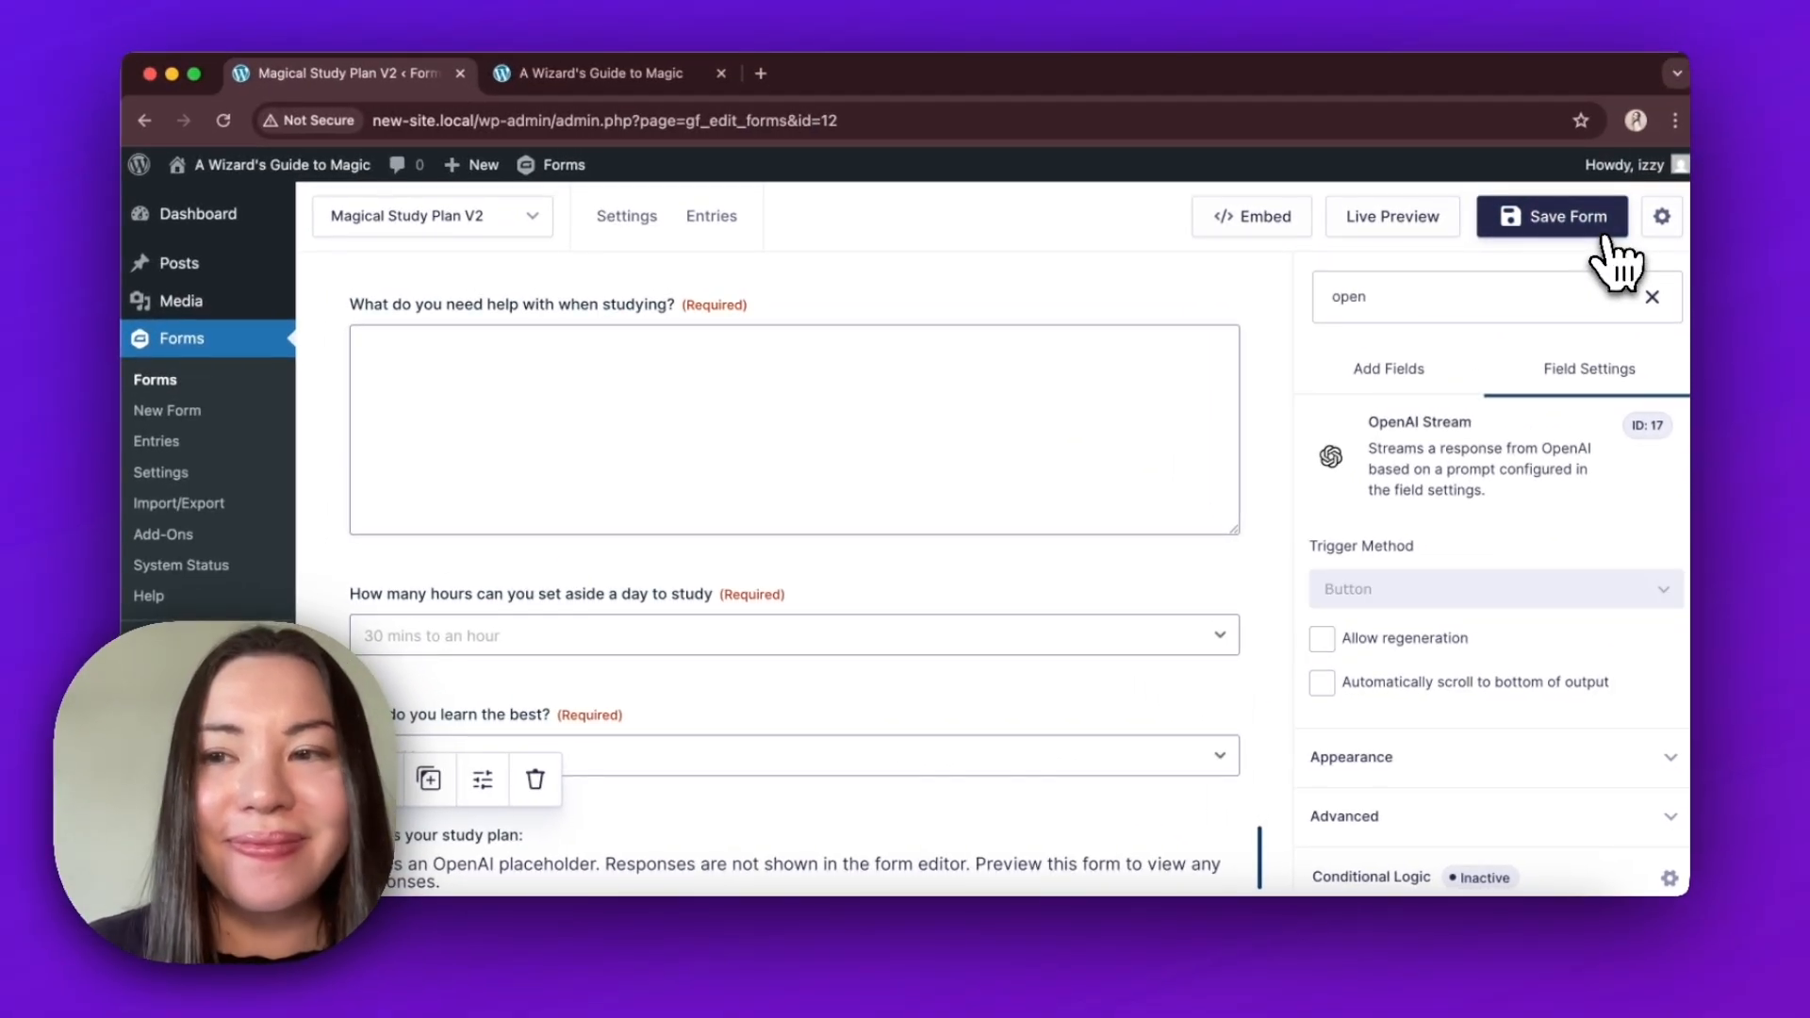
Open the live preview of the form and fill in the student's first name, last name and email address.
{"action": "left_click", "coordinate": [1449, 226]}
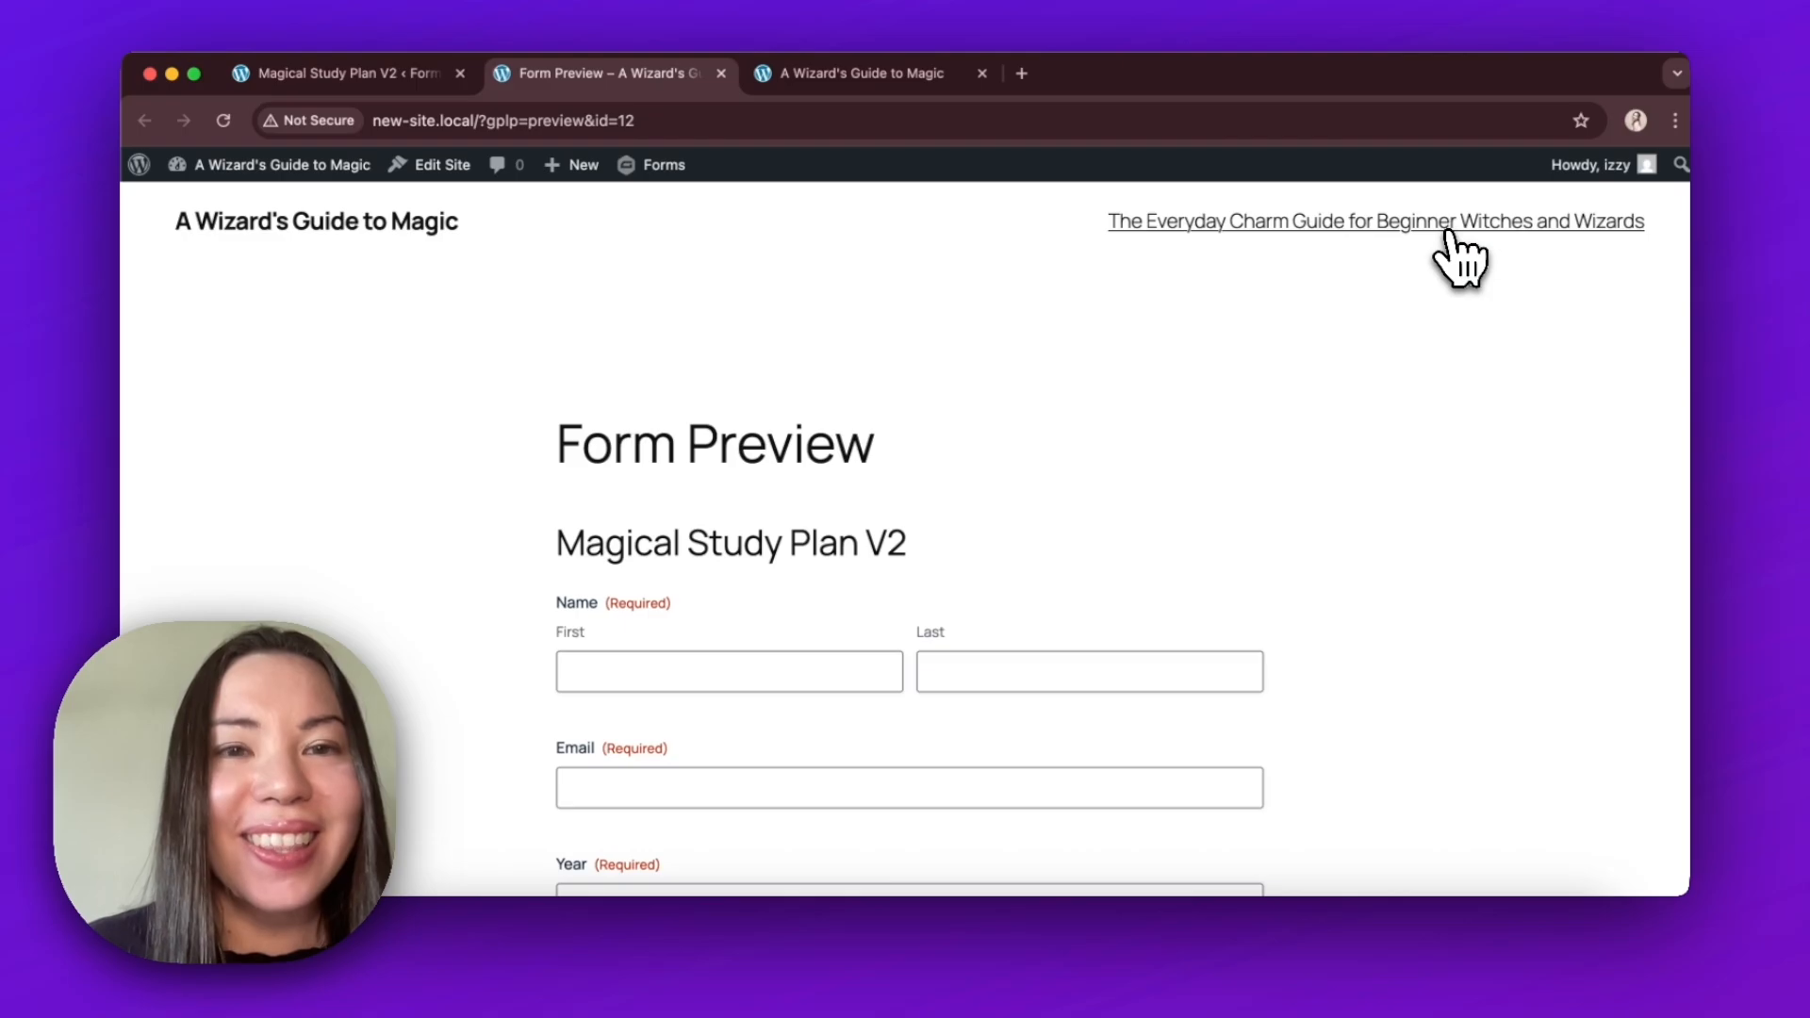
{"action": "scroll", "coordinate": [1382, 573], "scroll_direction": "down", "scroll_amount": 5}
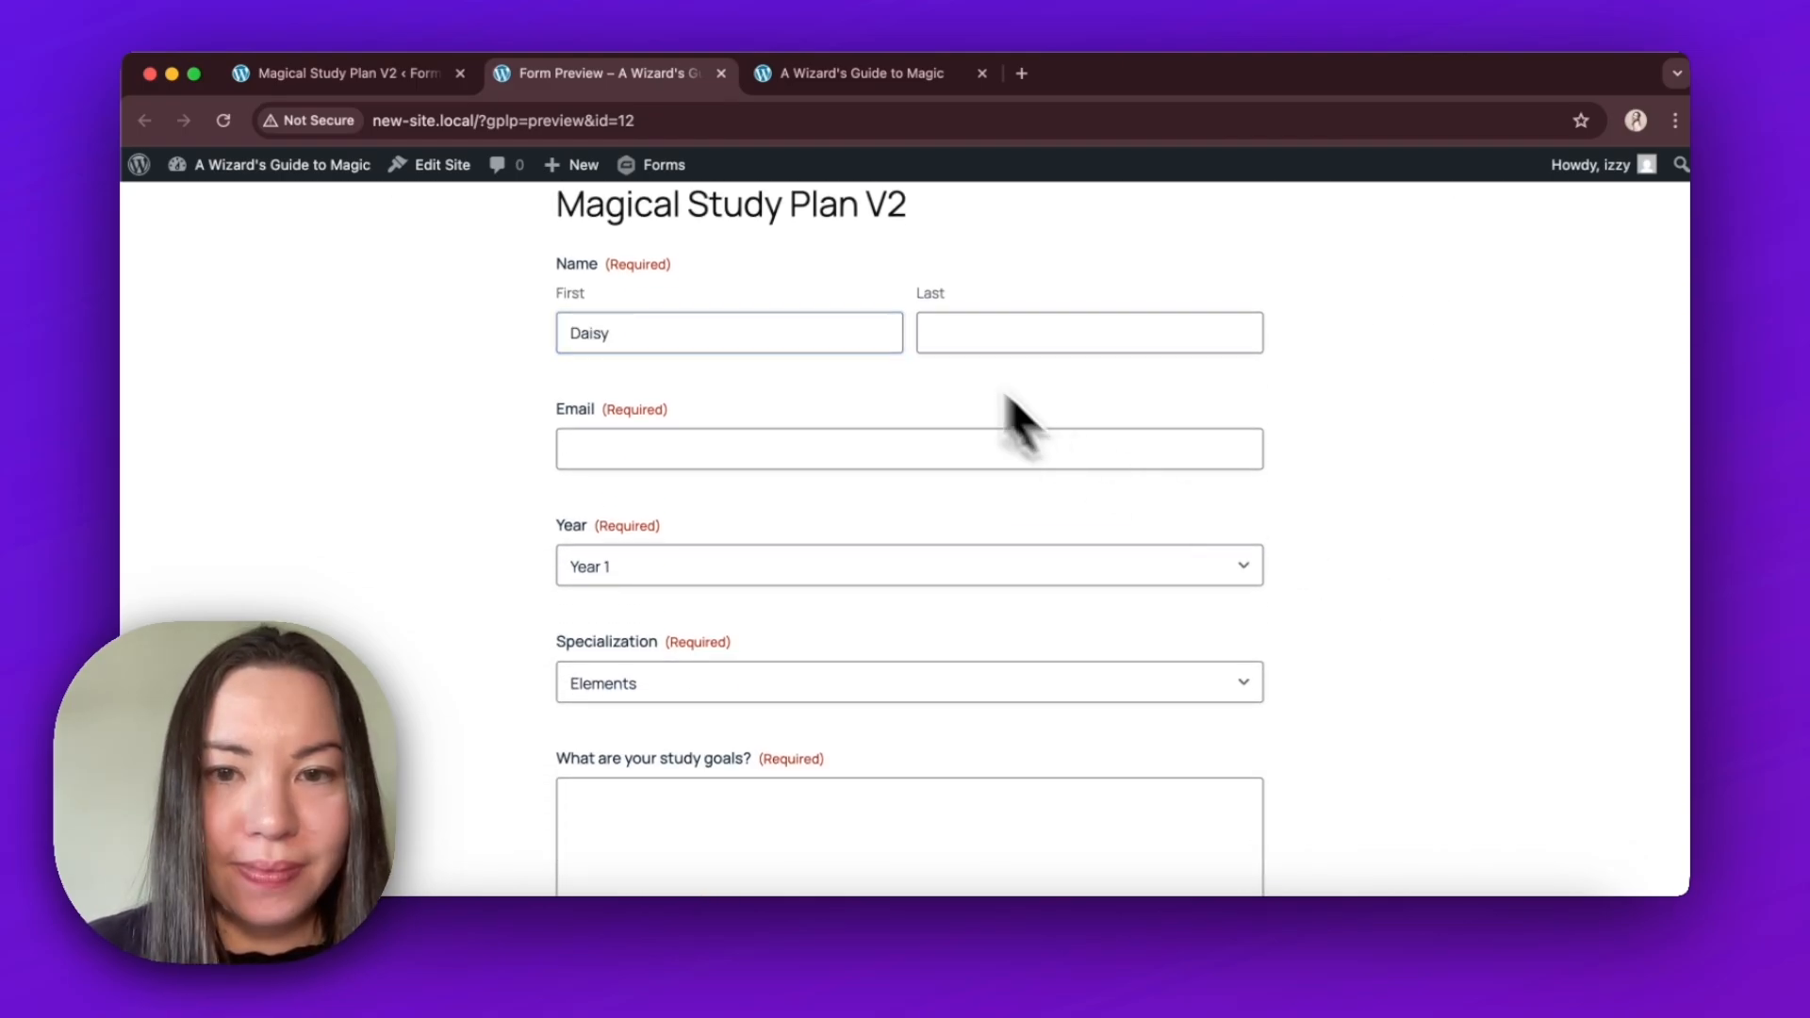
{"action": "left_click", "coordinate": [954, 339]}
{"action": "type", "text": "Ga"}
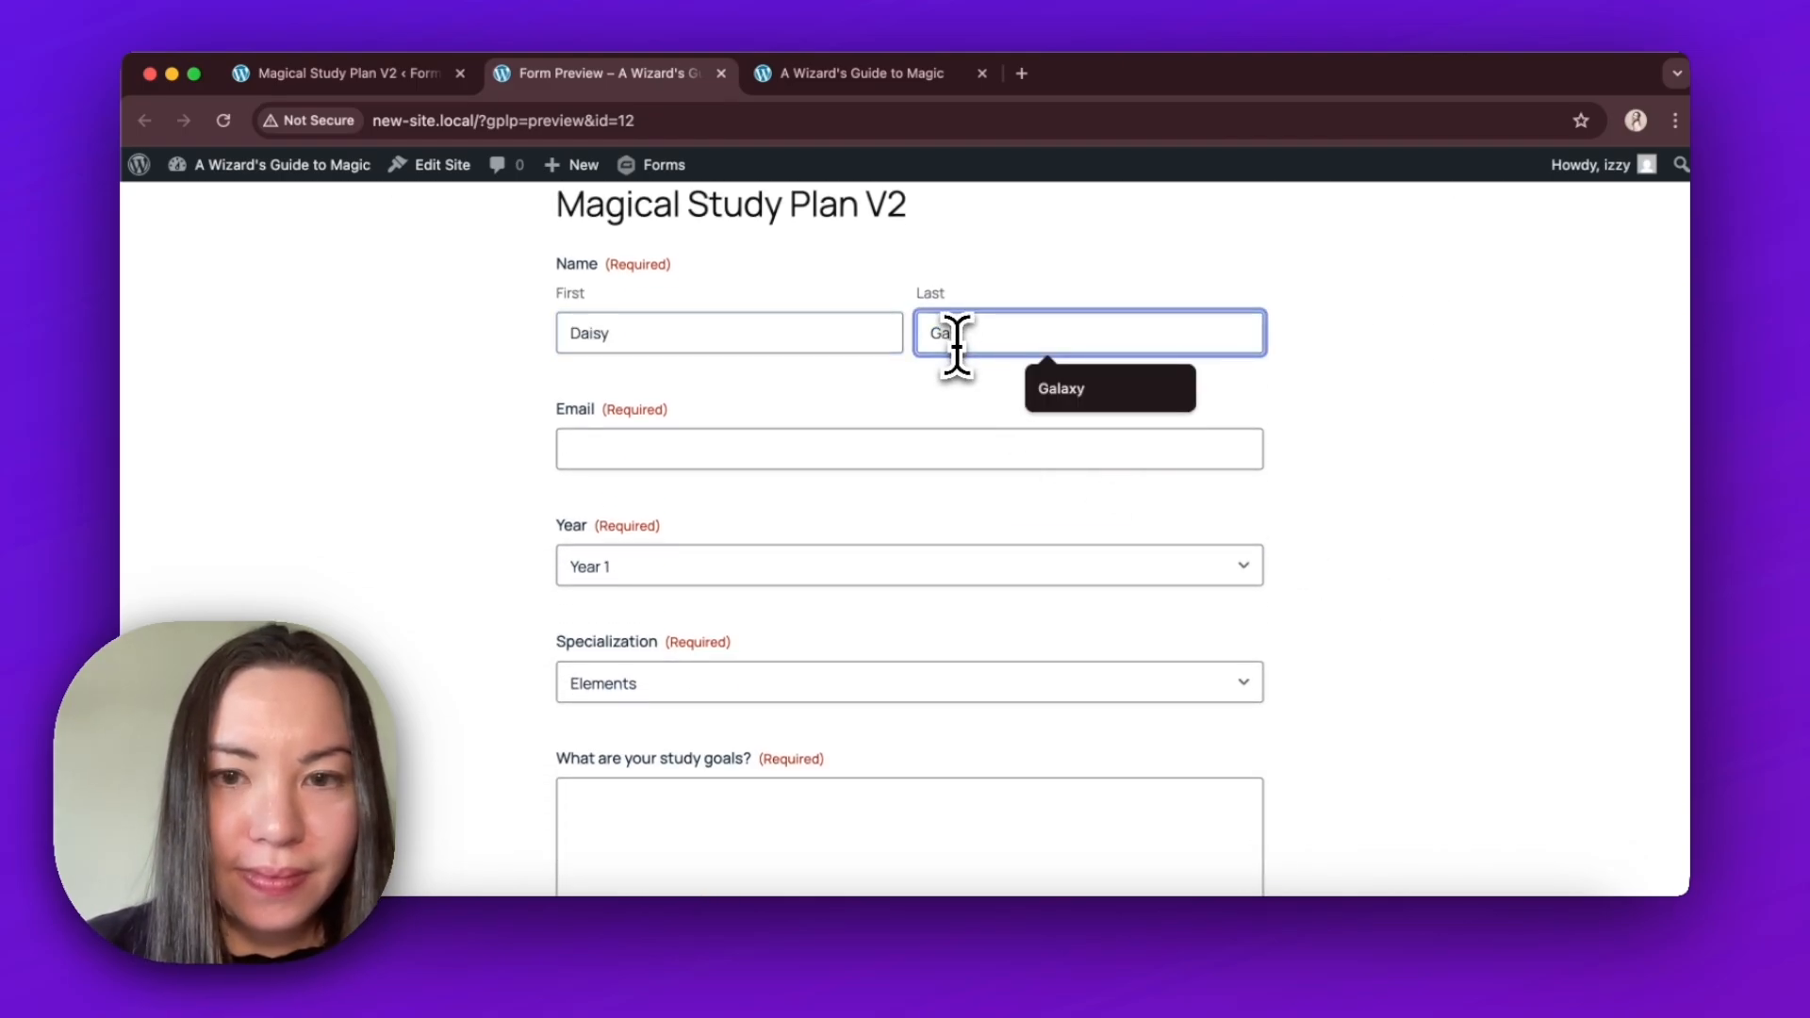
{"action": "type", "text": "laxy"}
{"action": "left_click", "coordinate": [972, 455]}
{"action": "type", "text": "daisygalaxy"}
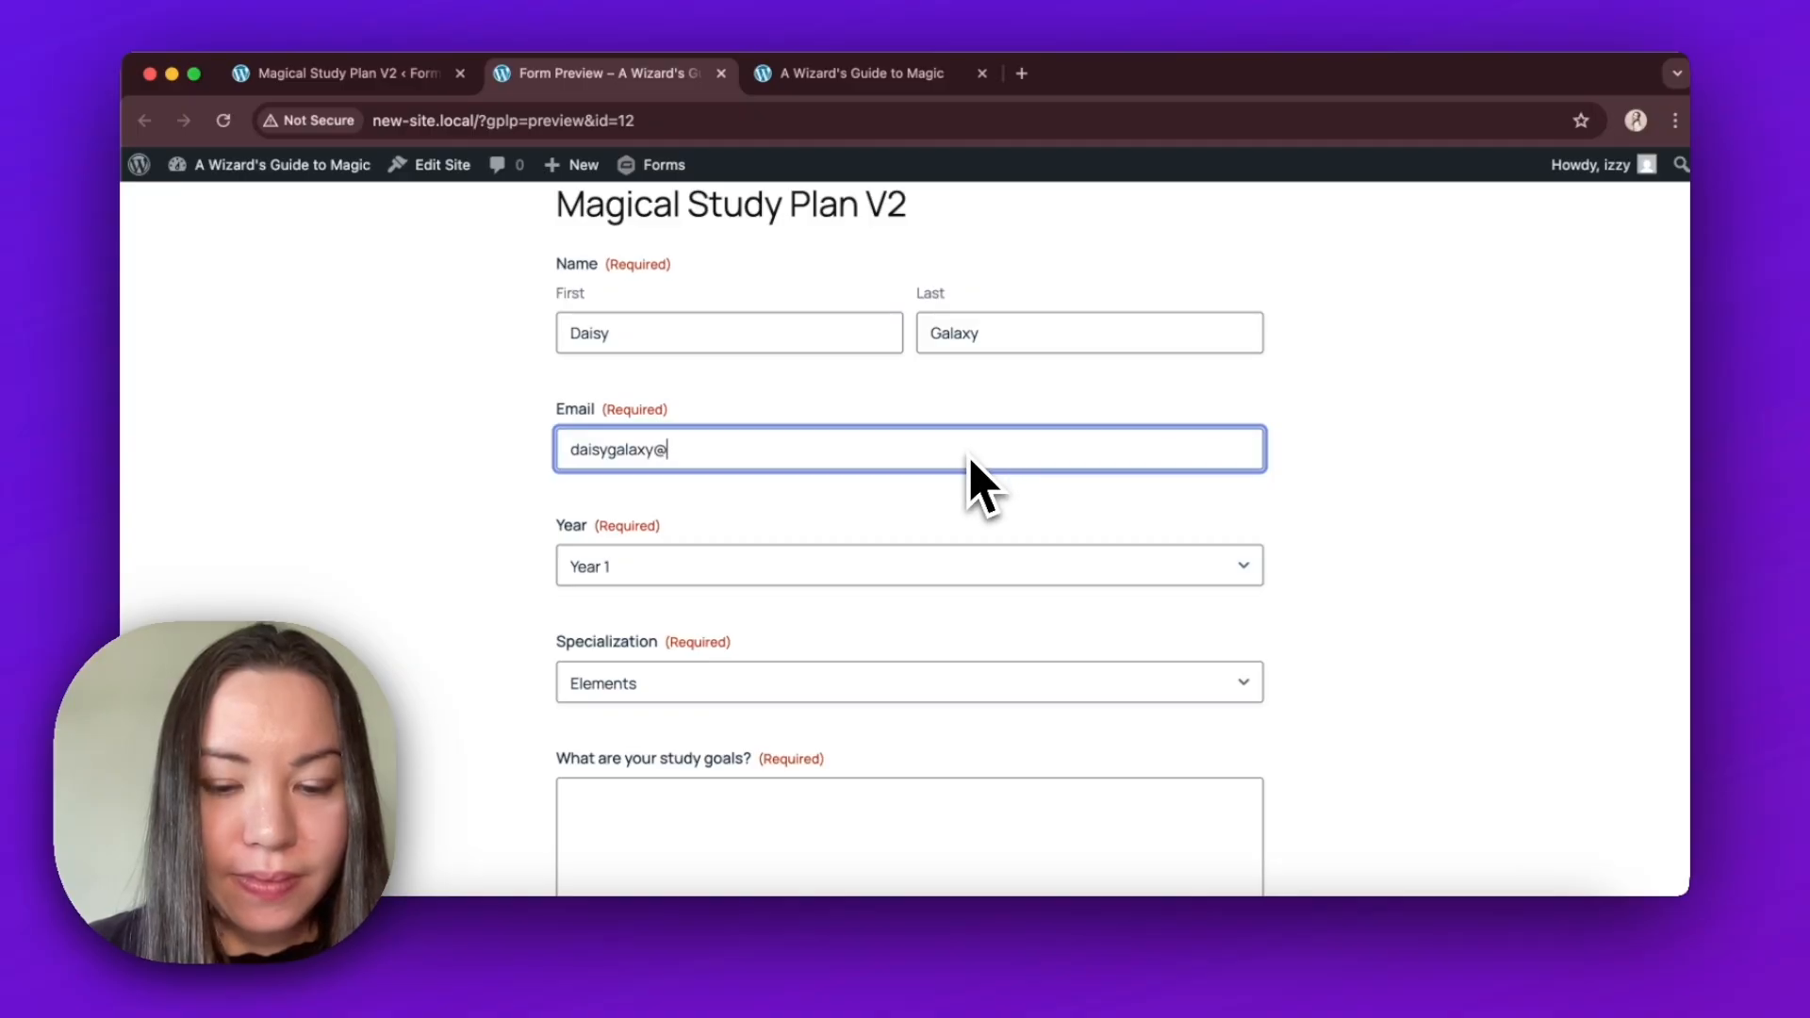
{"action": "type", "text": "@magic.com"}
{"action": "key", "text": "Tab"}
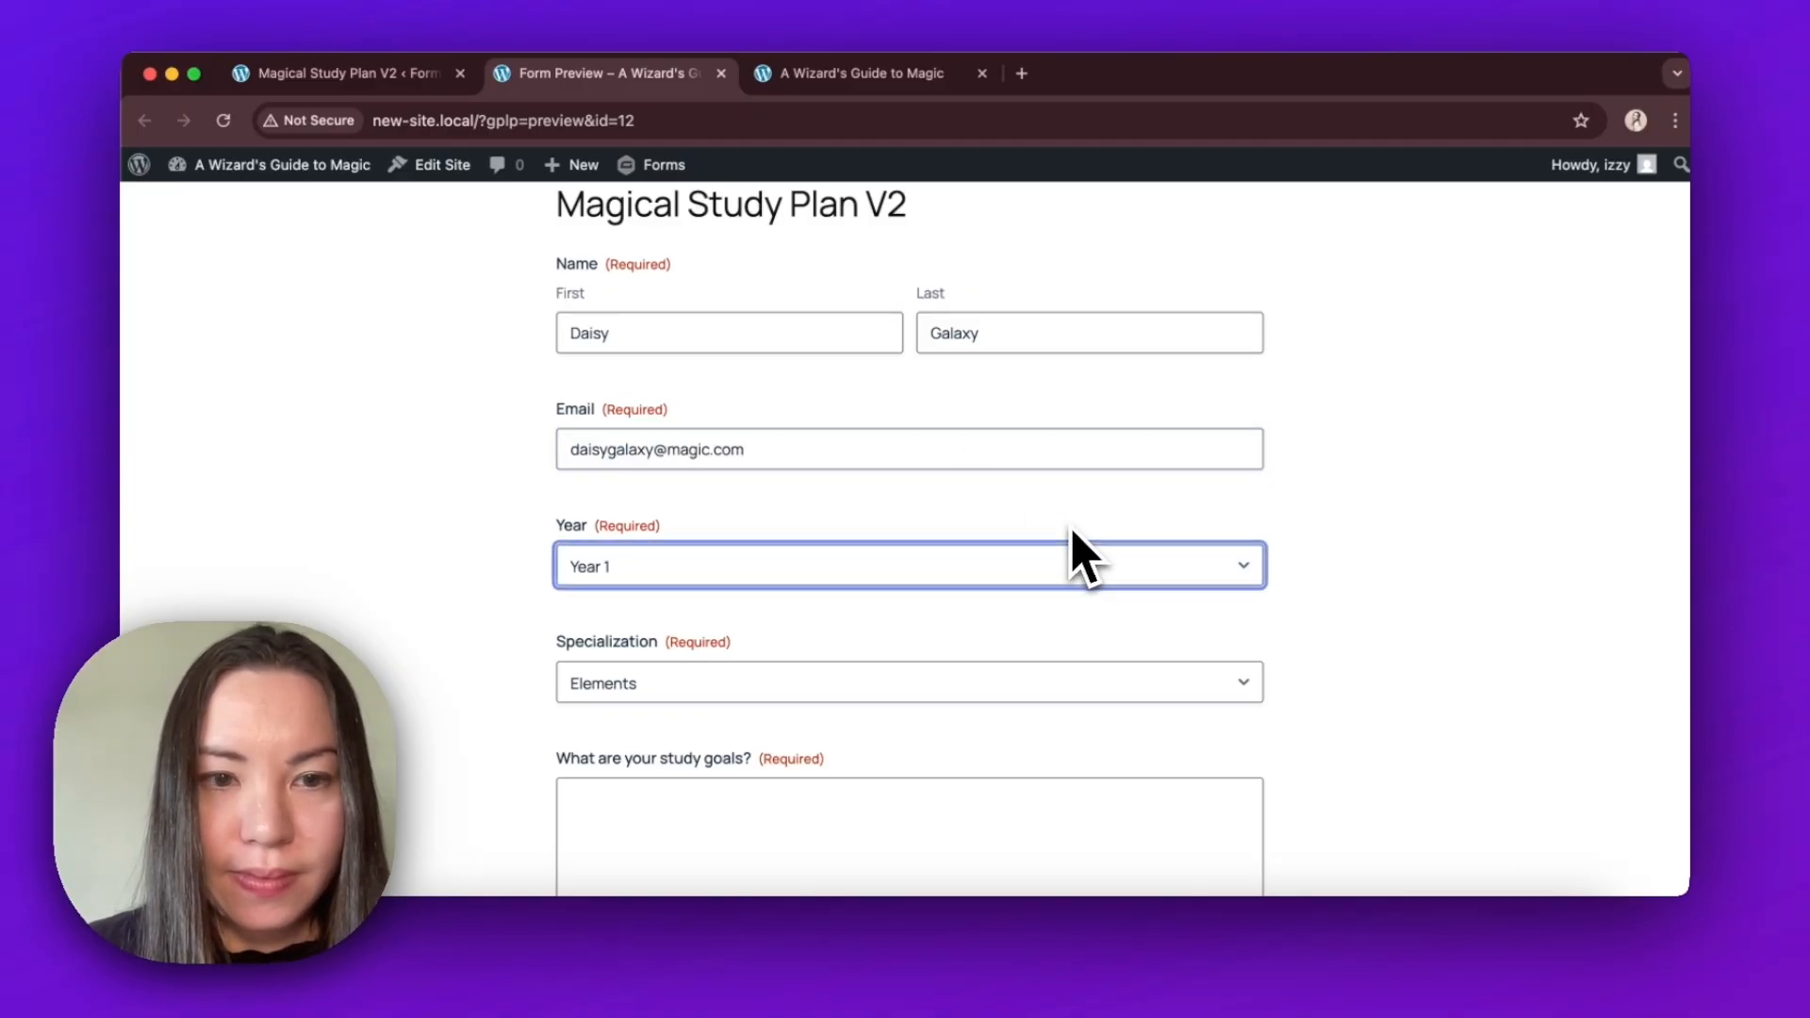
Select Year 2 and the Healing specialization, and paste study goals about strengthening basic healing foundations and diagnostic sensing.
{"action": "scroll", "coordinate": [1277, 553], "scroll_direction": "down", "scroll_amount": 3}
{"action": "left_click", "coordinate": [943, 275]}
{"action": "left_click", "coordinate": [943, 299]}
{"action": "left_click", "coordinate": [1199, 392]}
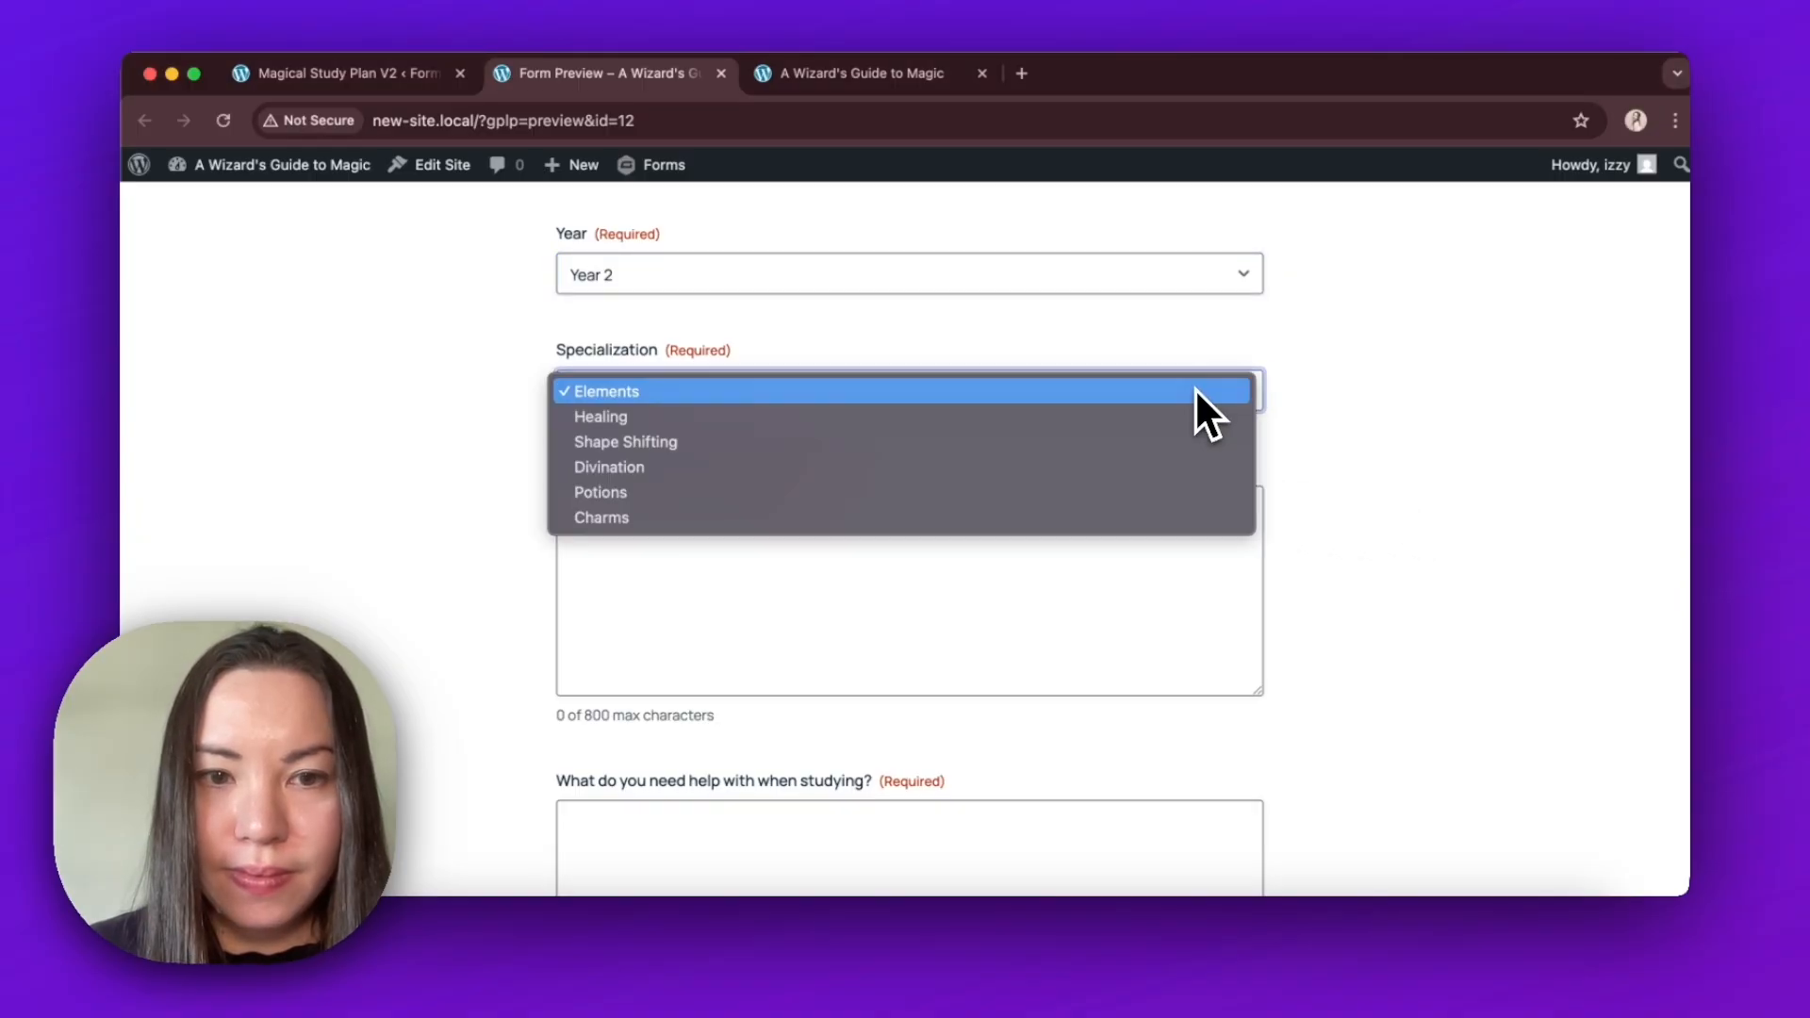
{"action": "left_click", "coordinate": [1200, 415]}
{"action": "left_click", "coordinate": [1172, 545]}
{"action": "type", "text": "I want to strengthen my basic healing foundations, especially diagnostic sensing. My goal for the next month is to reliably identify common magical injuries like burns and hexes, without second-guessing myself. I'd also like to get faster at channeling steady healing energy without it flickering."}
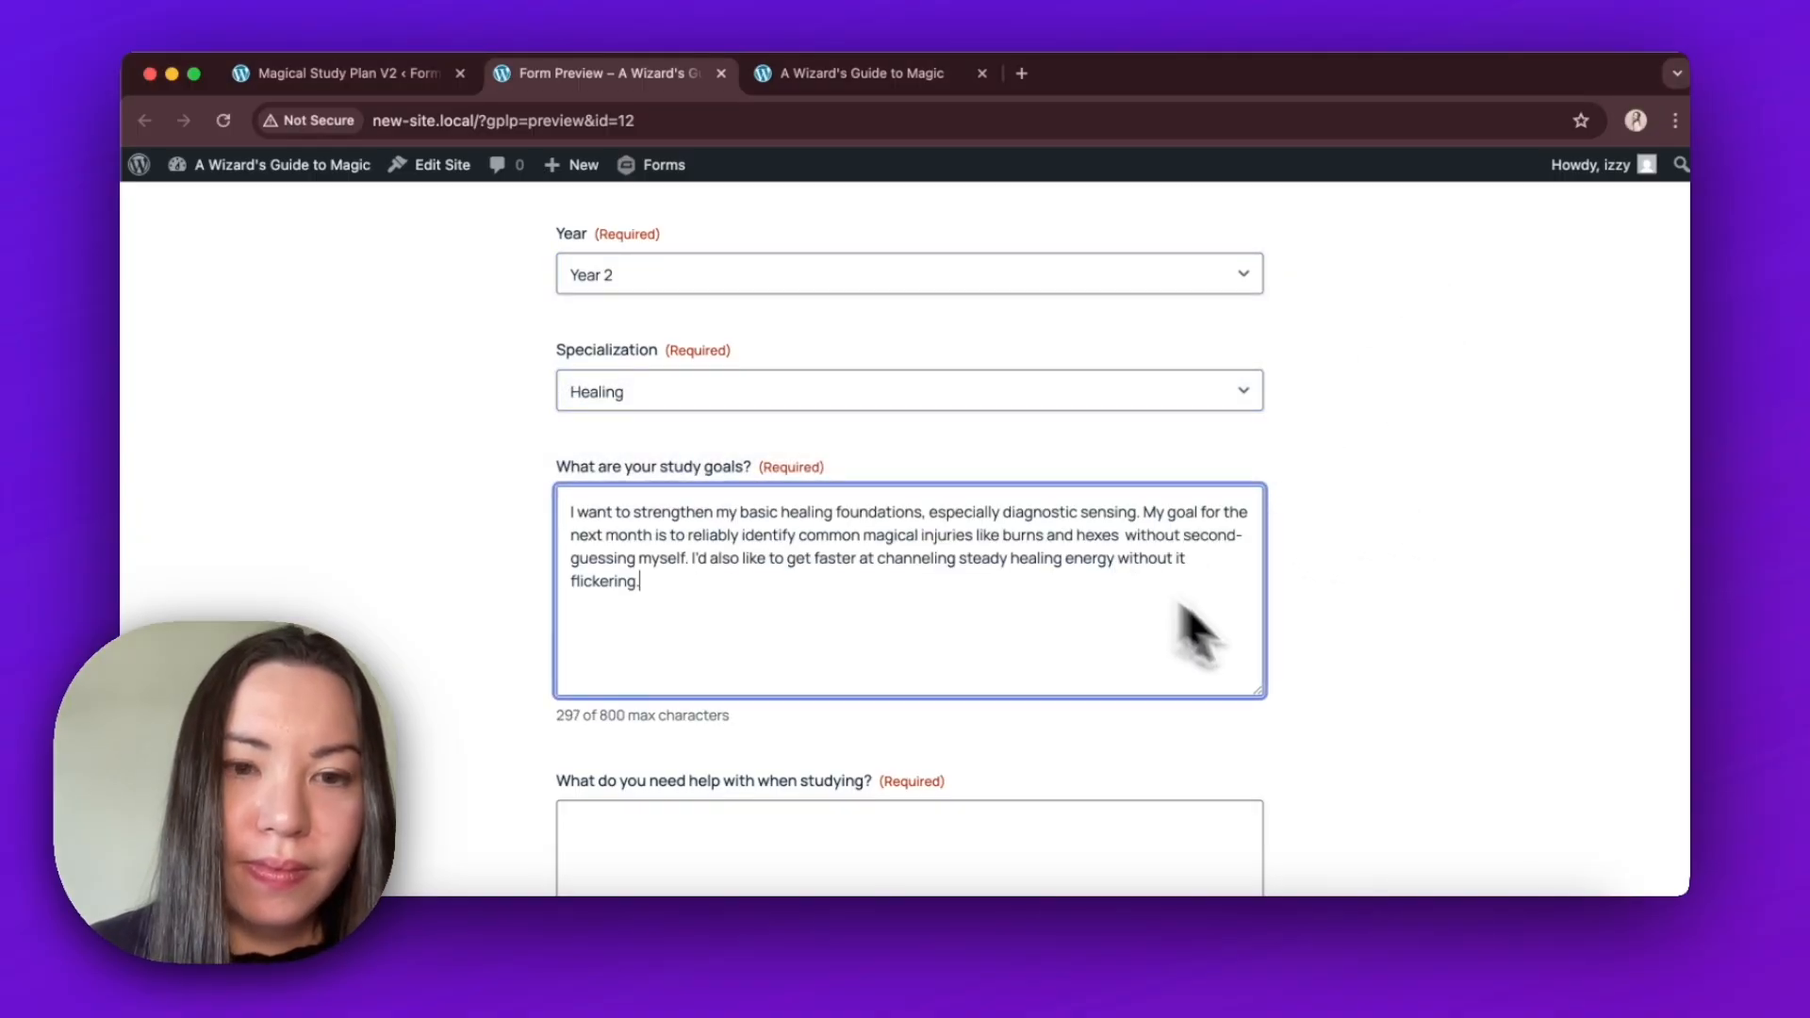
Paste an answer describing the study help needed, and choose Practical Application as the learning style.
{"action": "scroll", "coordinate": [1588, 392], "scroll_direction": "down", "scroll_amount": 6}
{"action": "left_click", "coordinate": [1123, 518]}
{"action": "type", "text": "I want to strengthen my basic healing foundations, especially diagnostic sensing. My goal for the next month is to reliably identify common magical injuries like burns and hexes without second-guessing myself. I'd also like to get faster at channeling steady healing energy without it flickering."}
{"action": "left_click", "coordinate": [1380, 642]}
{"action": "scroll", "coordinate": [1386, 641], "scroll_direction": "down", "scroll_amount": 4}
{"action": "scroll", "coordinate": [1396, 650], "scroll_direction": "down", "scroll_amount": 2}
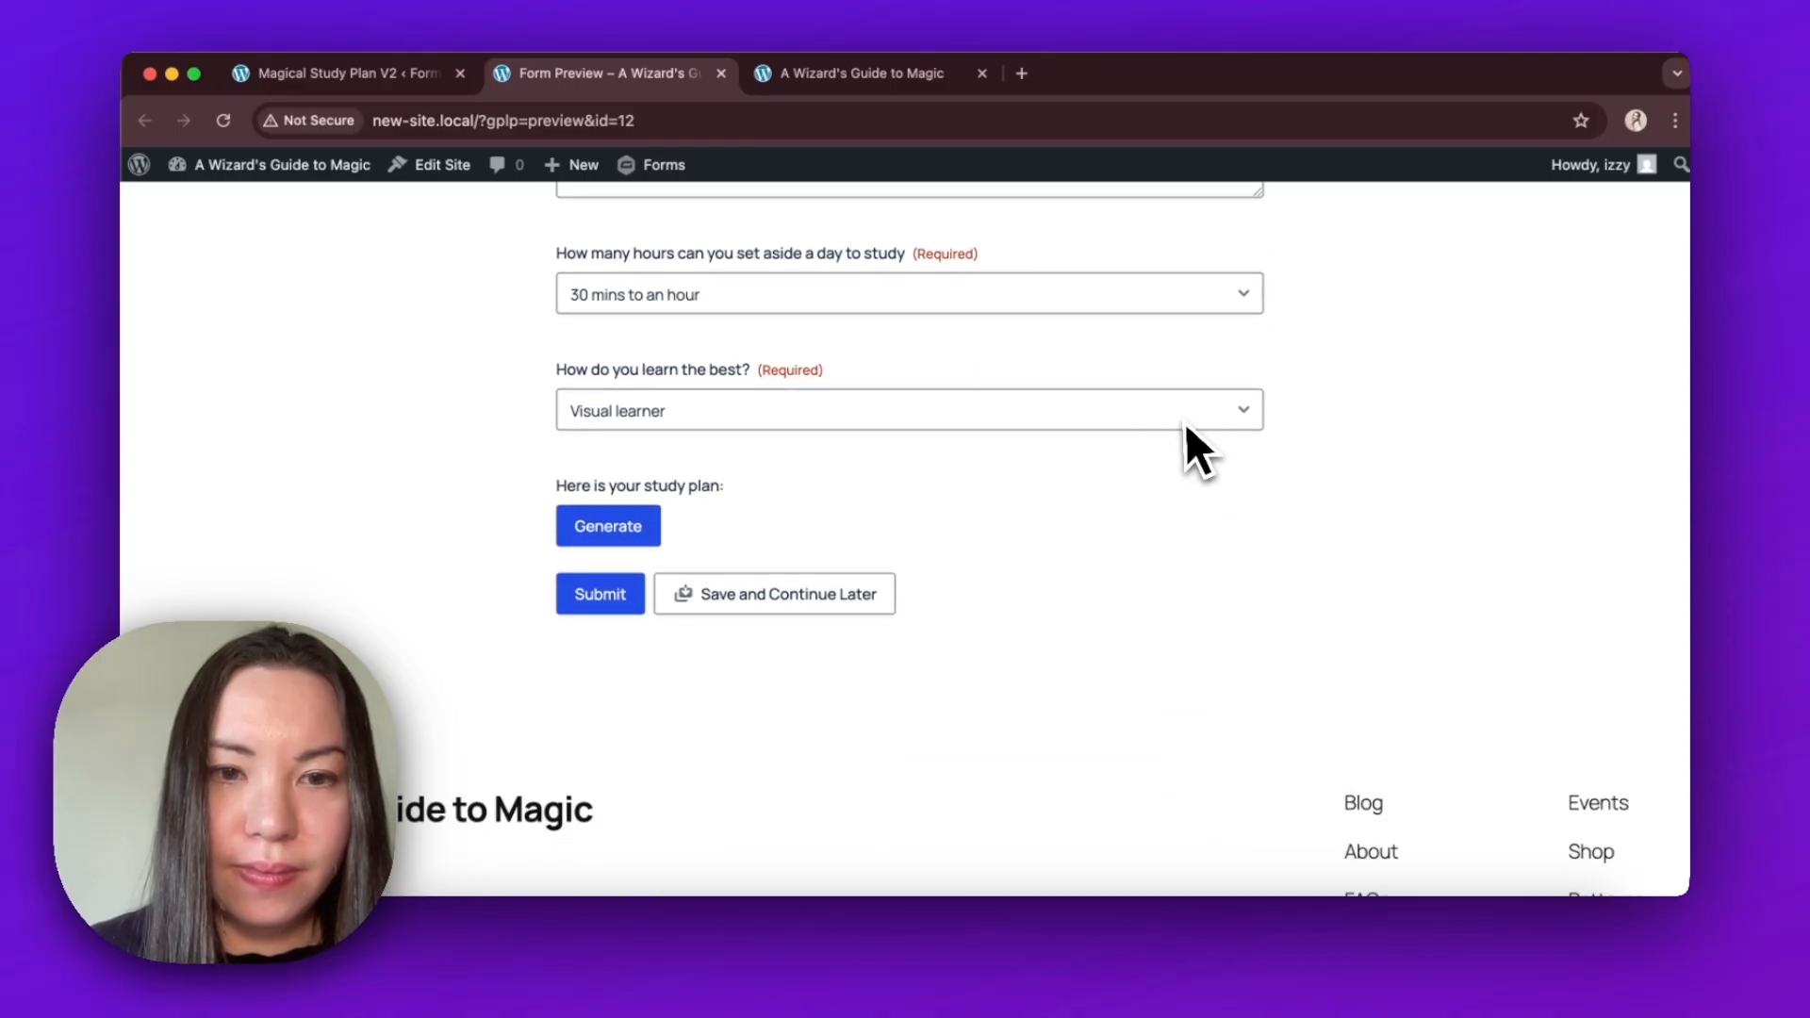
{"action": "left_click", "coordinate": [1188, 423]}
{"action": "left_click", "coordinate": [1182, 436]}
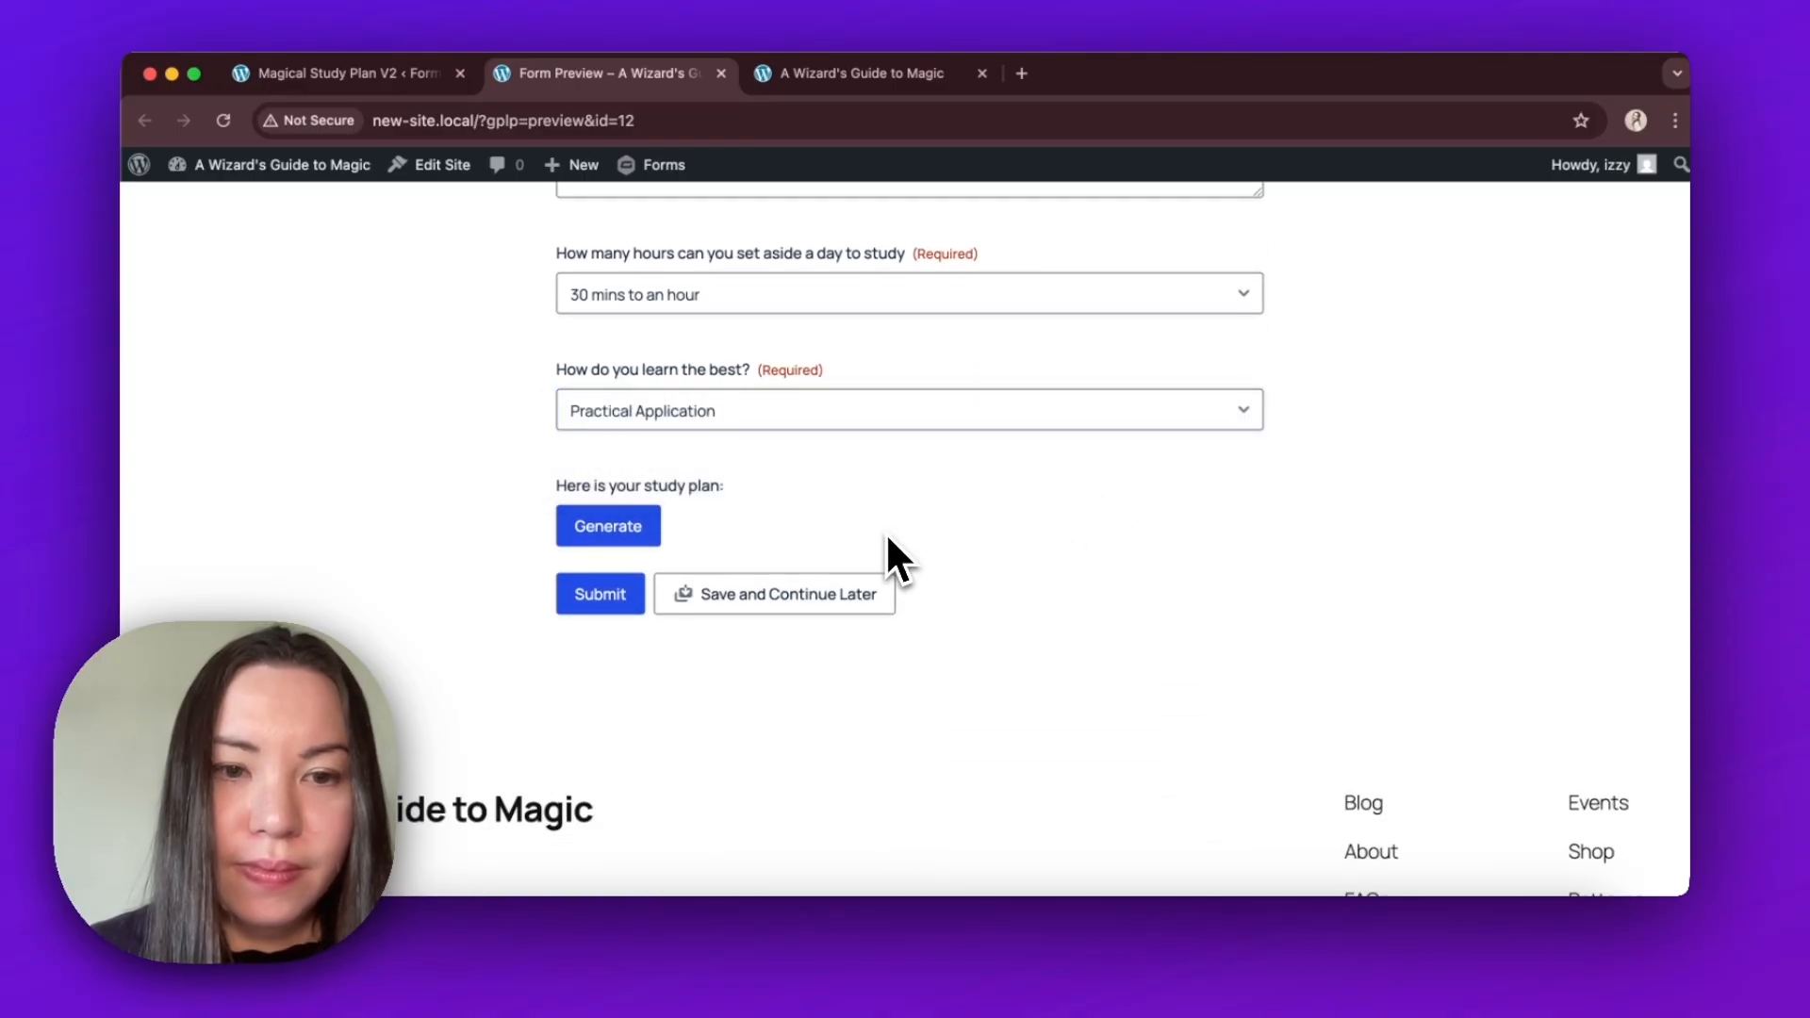
Generate the study plan inside the form and read through the streamed response.
{"action": "left_click", "coordinate": [647, 538]}
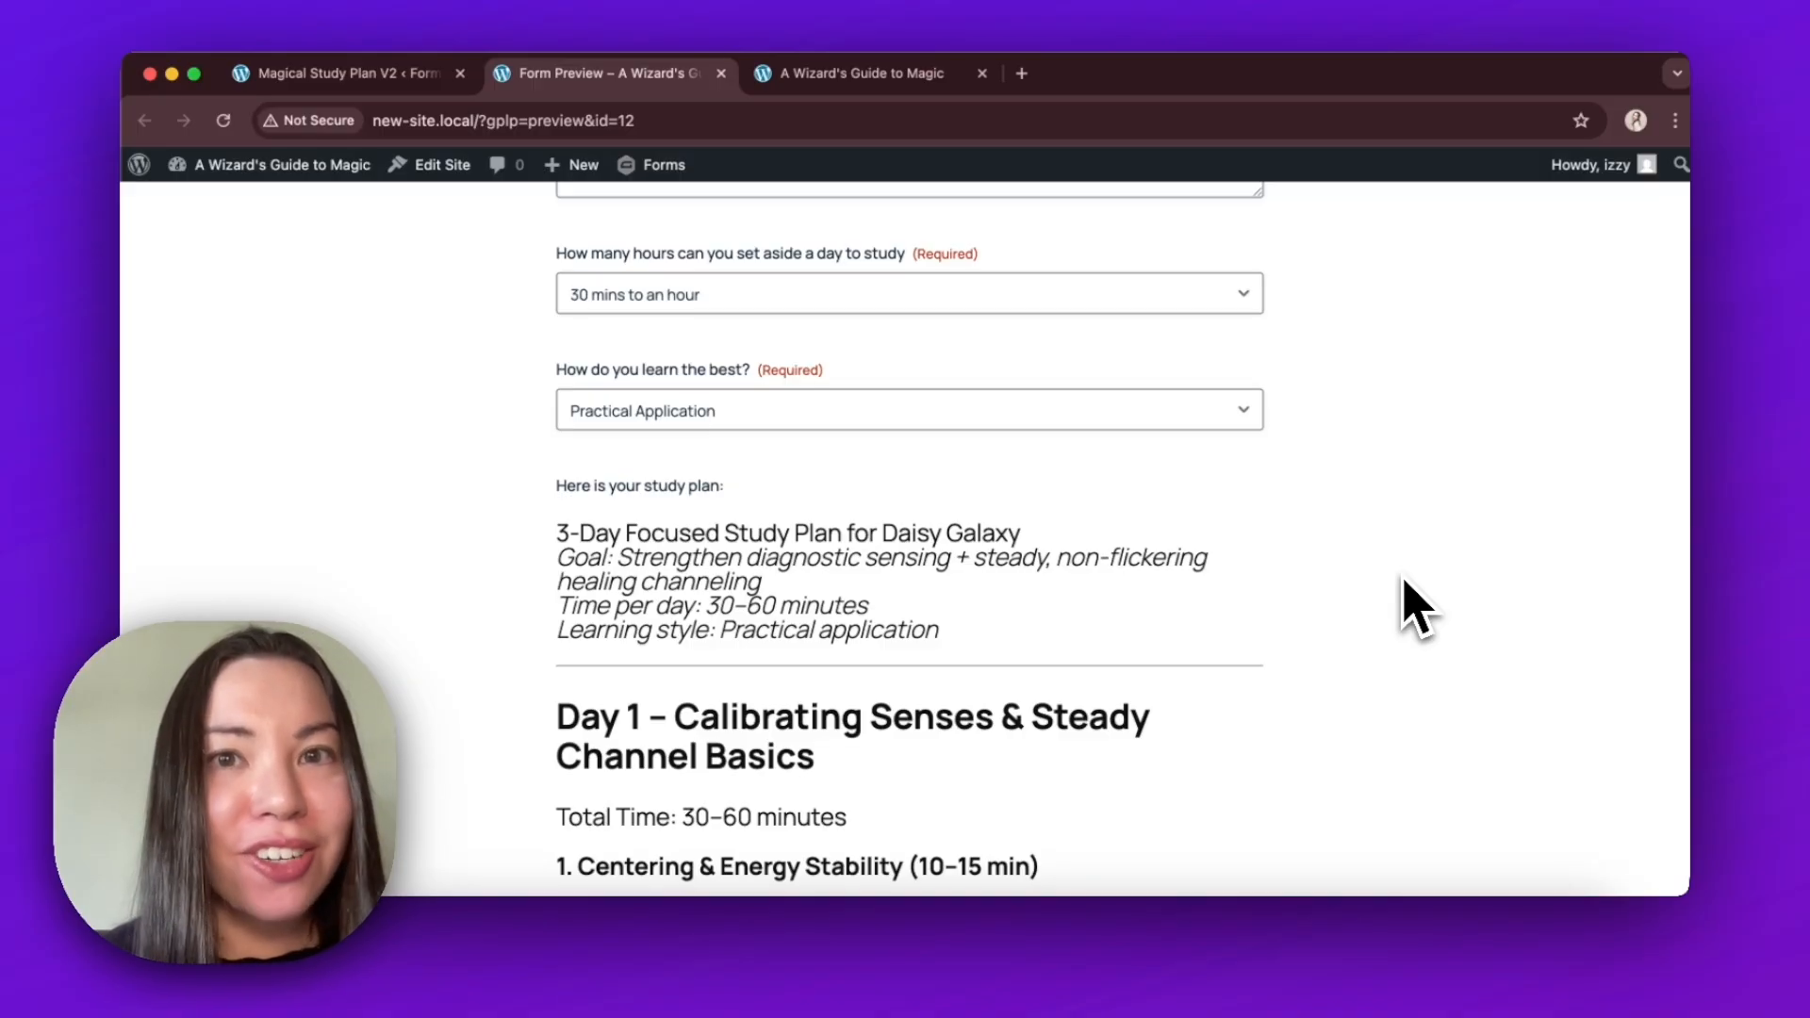
{"action": "scroll", "coordinate": [1417, 609], "scroll_direction": "down", "scroll_amount": 5}
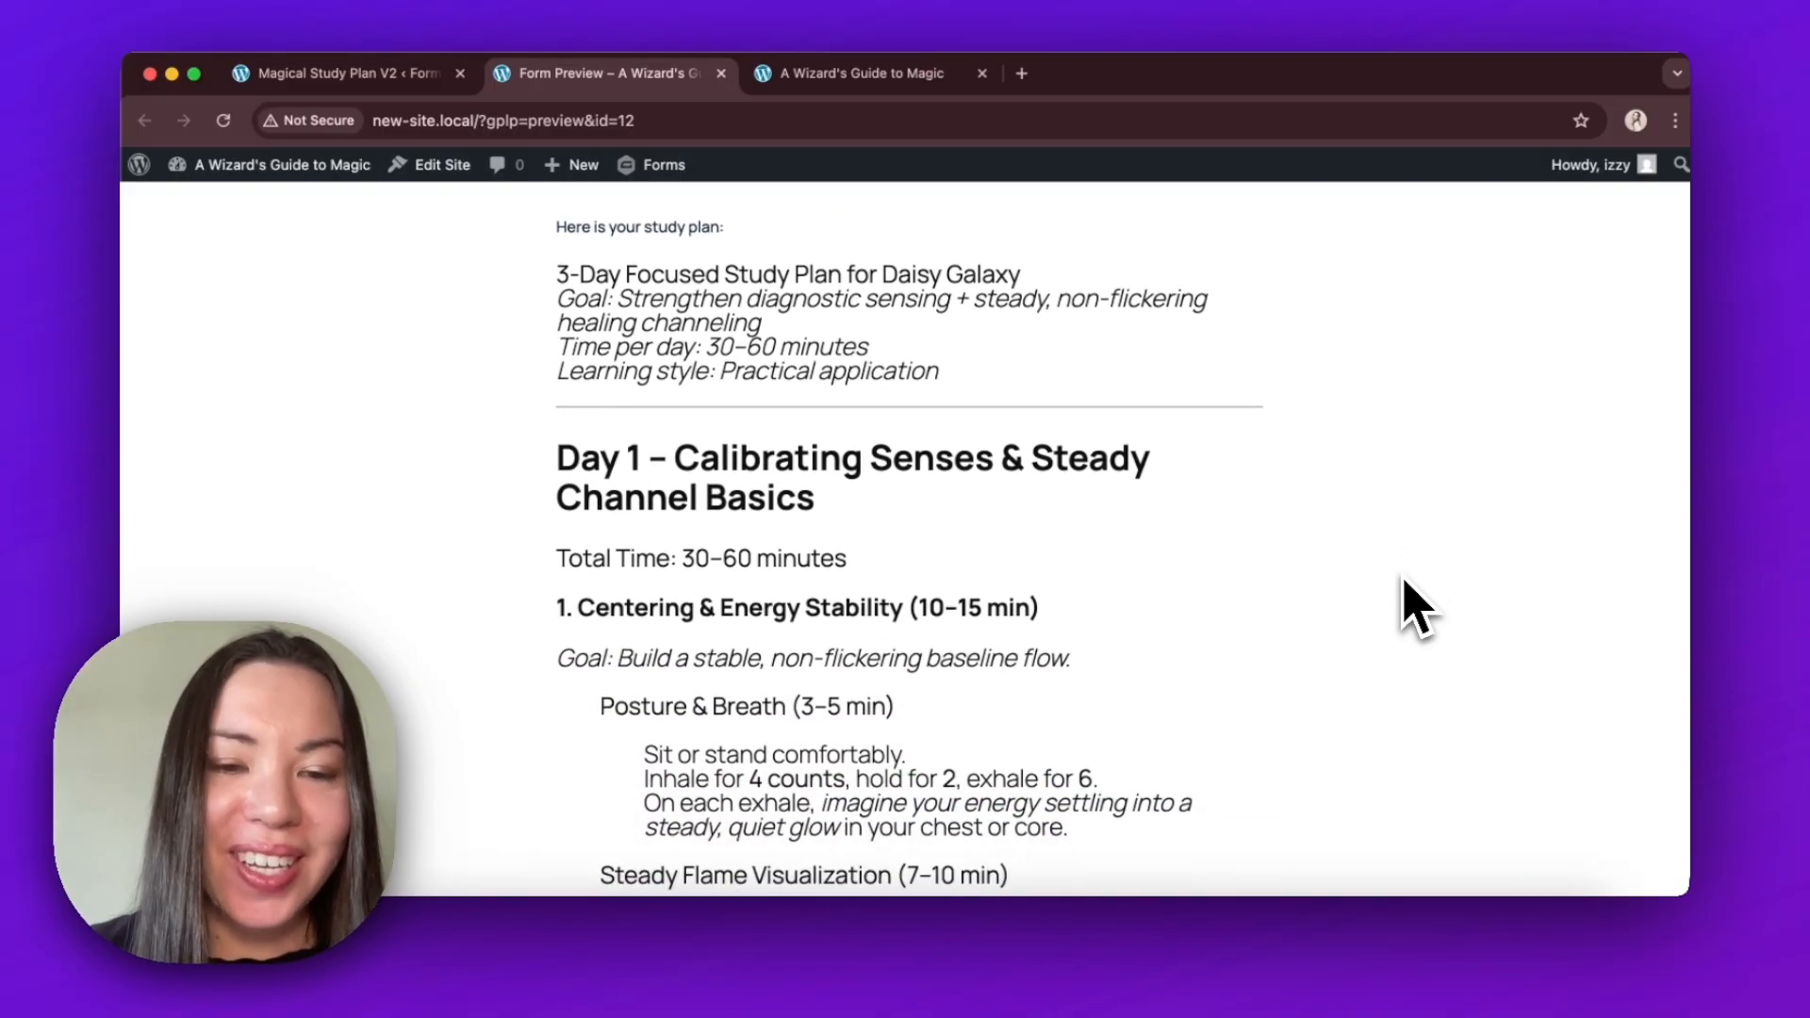
{"action": "scroll", "coordinate": [1417, 608], "scroll_direction": "down", "scroll_amount": 20}
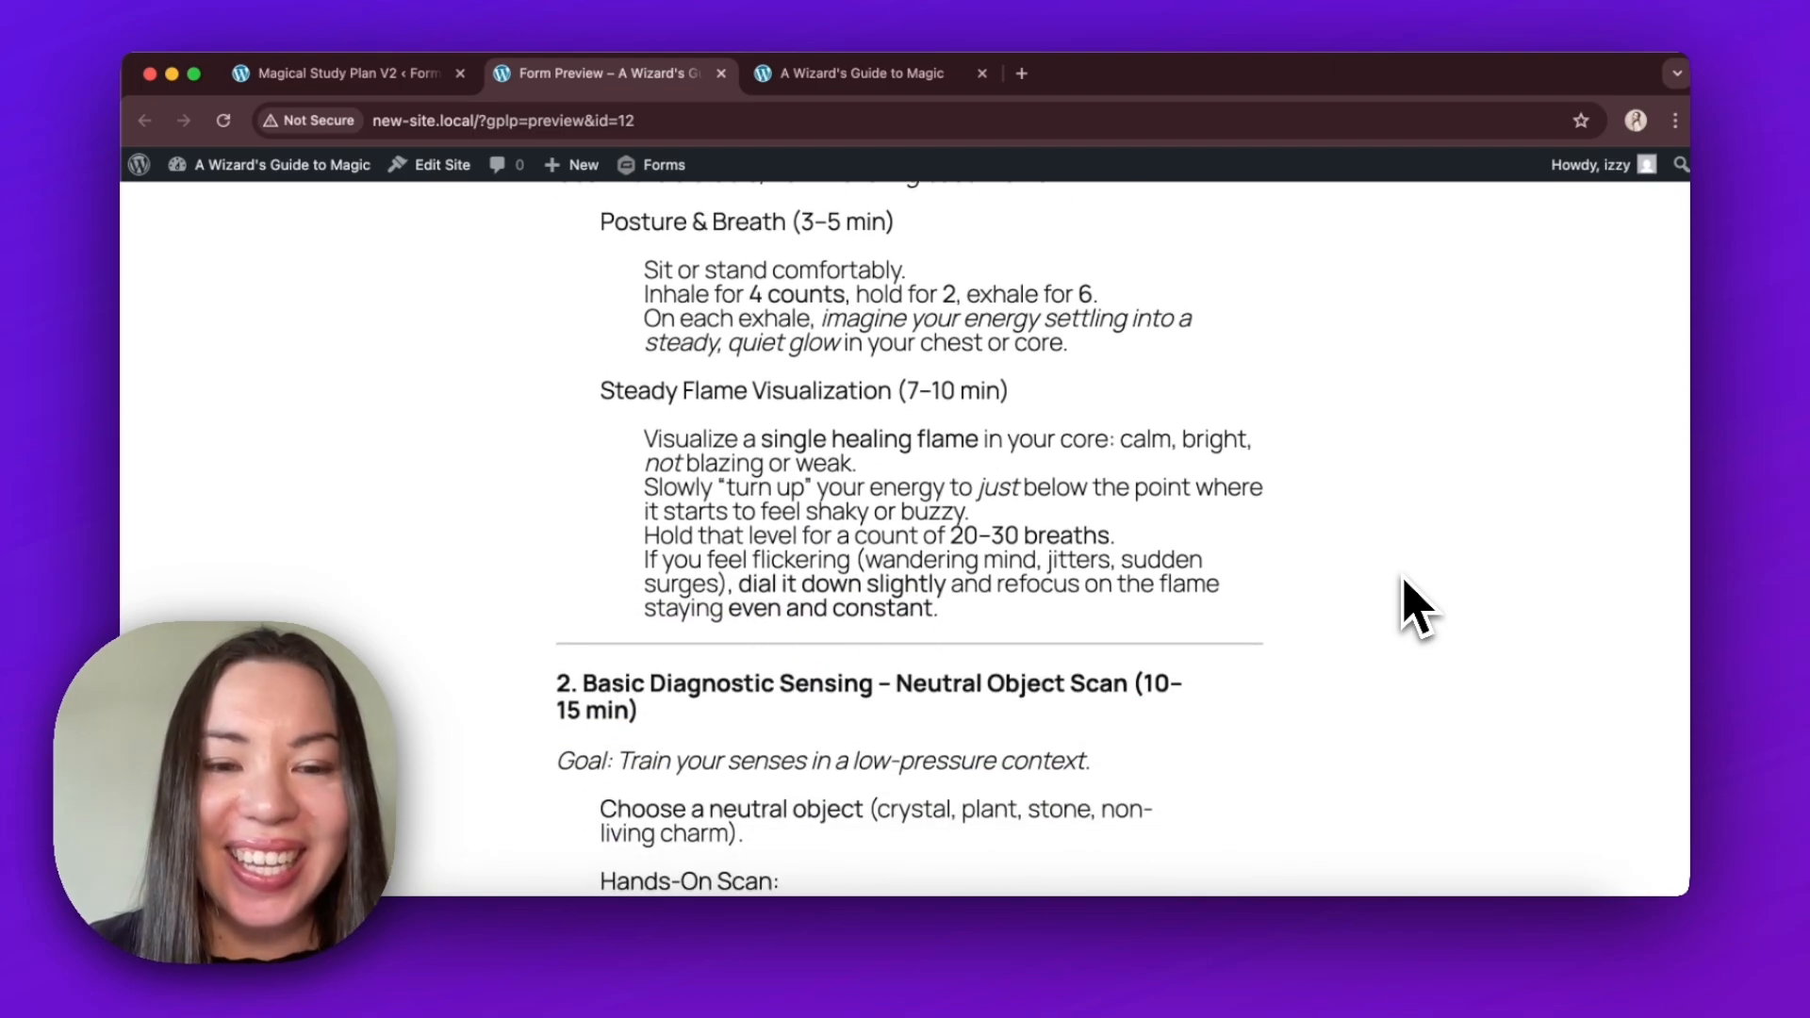
{"action": "scroll", "coordinate": [1286, 452], "scroll_direction": "down", "scroll_amount": 1}
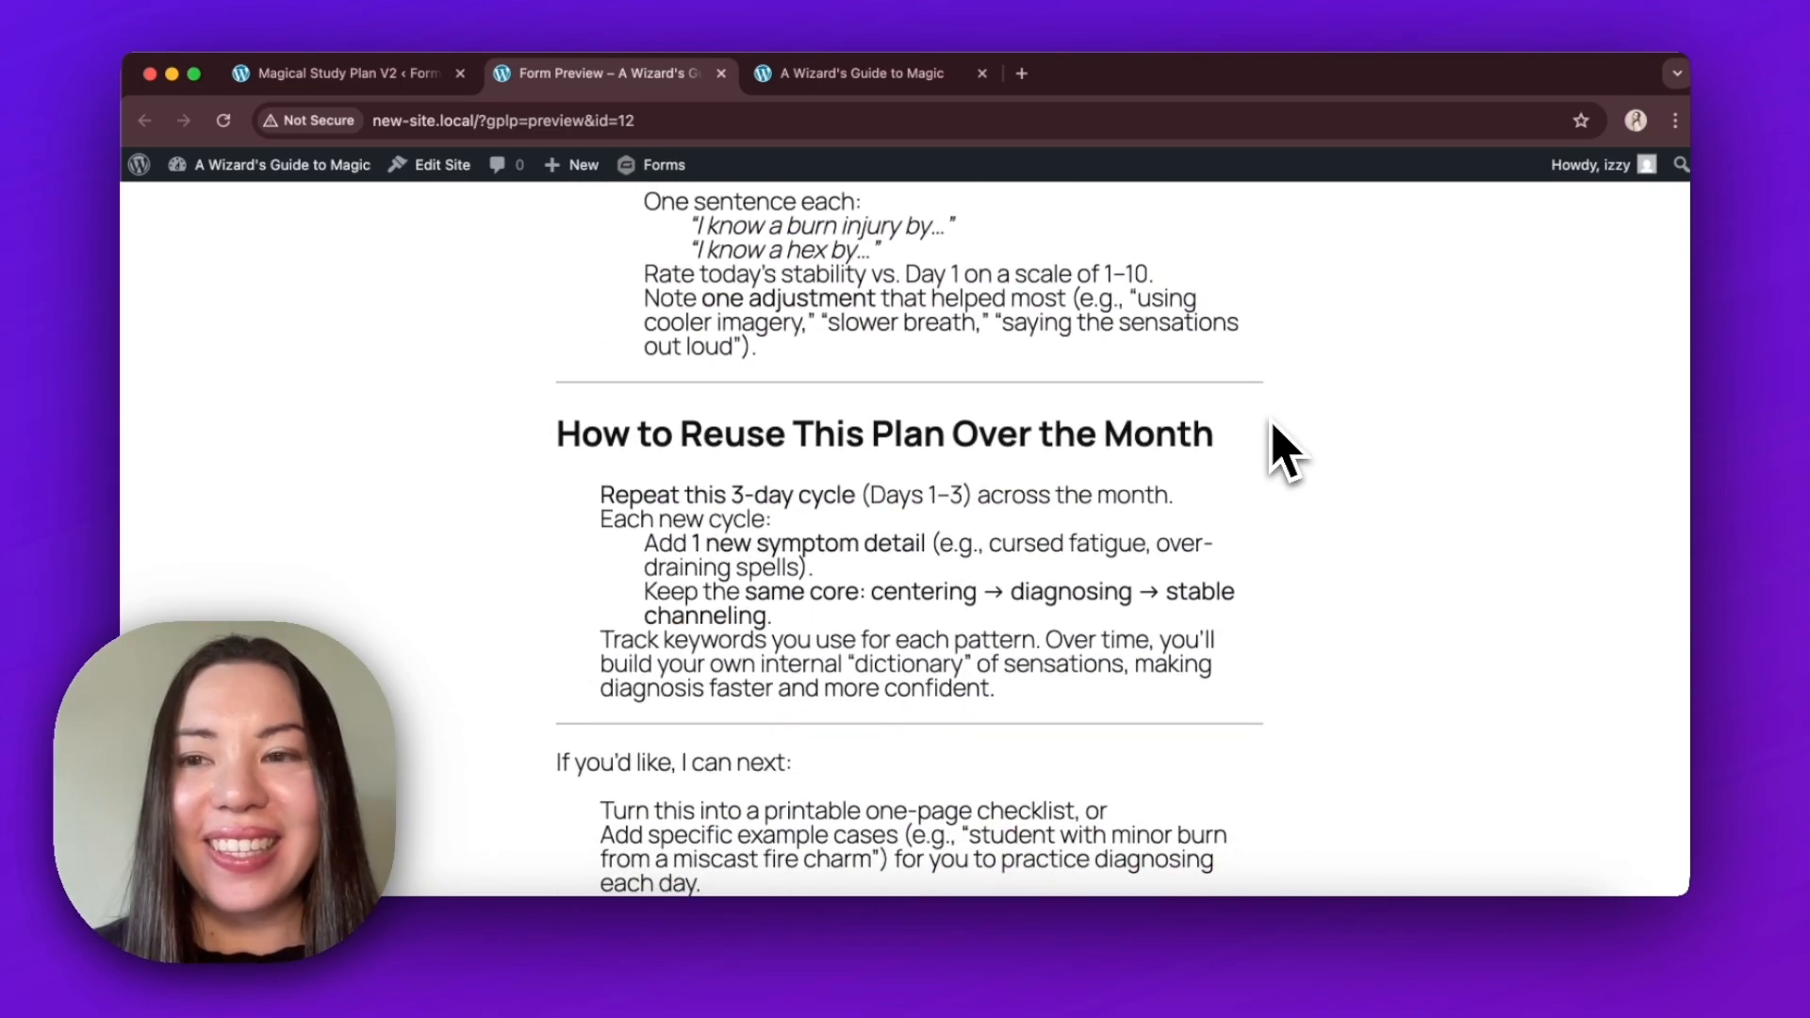